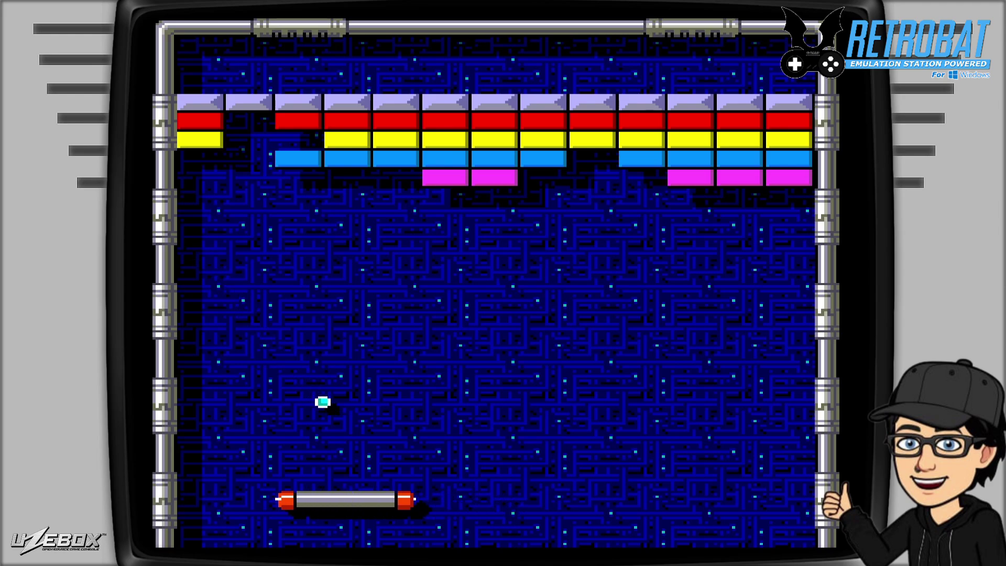
key("Right")
key("Left")
key("Right")
key("Right")
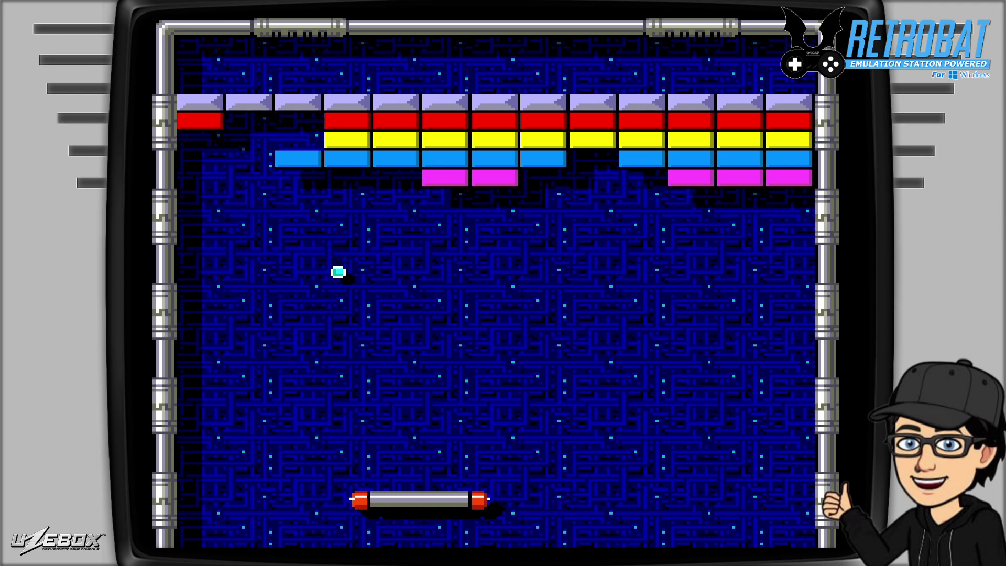
key("Left")
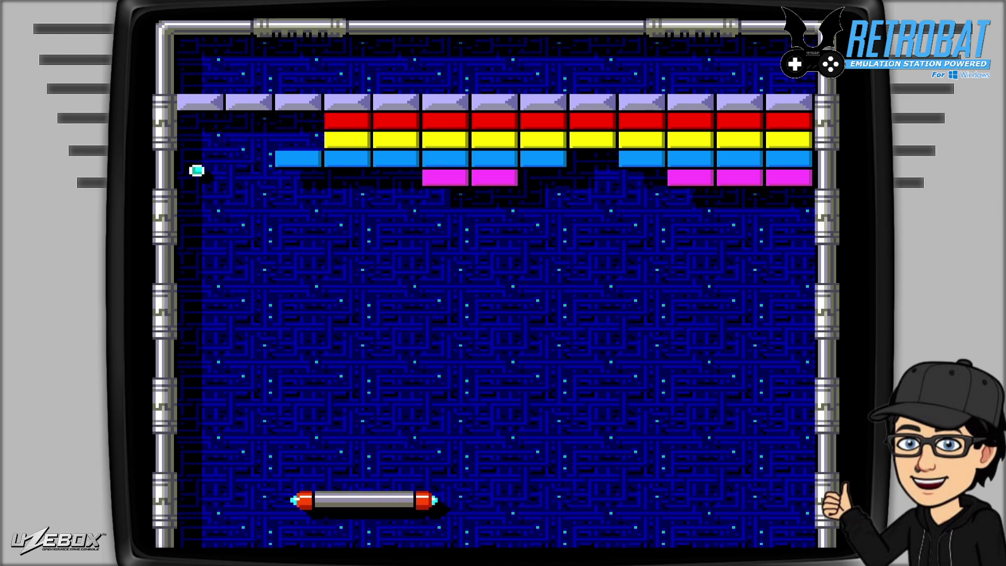
key("Left")
key("Right")
key("Left")
key("Left")
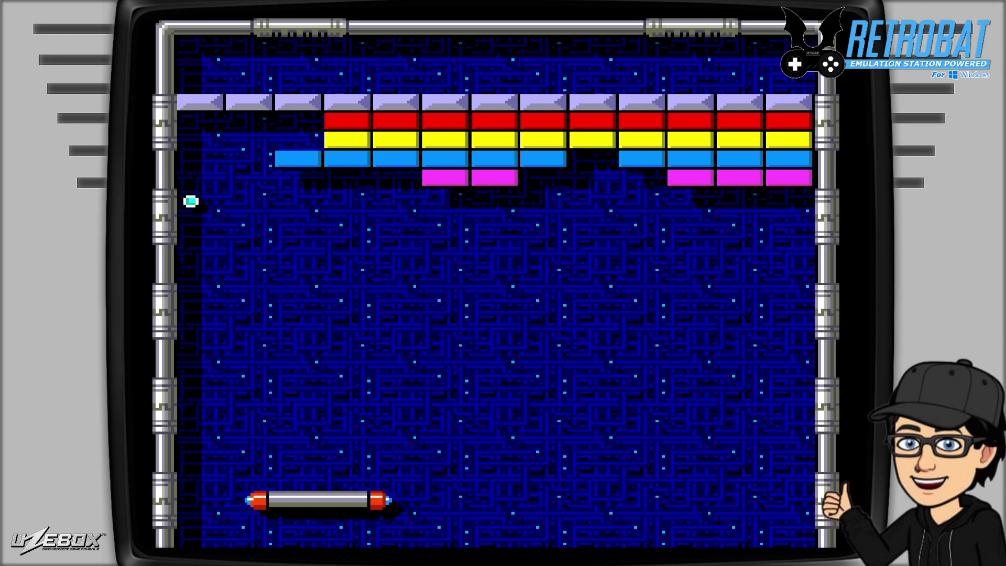
key("Right")
key("Left")
key("Left")
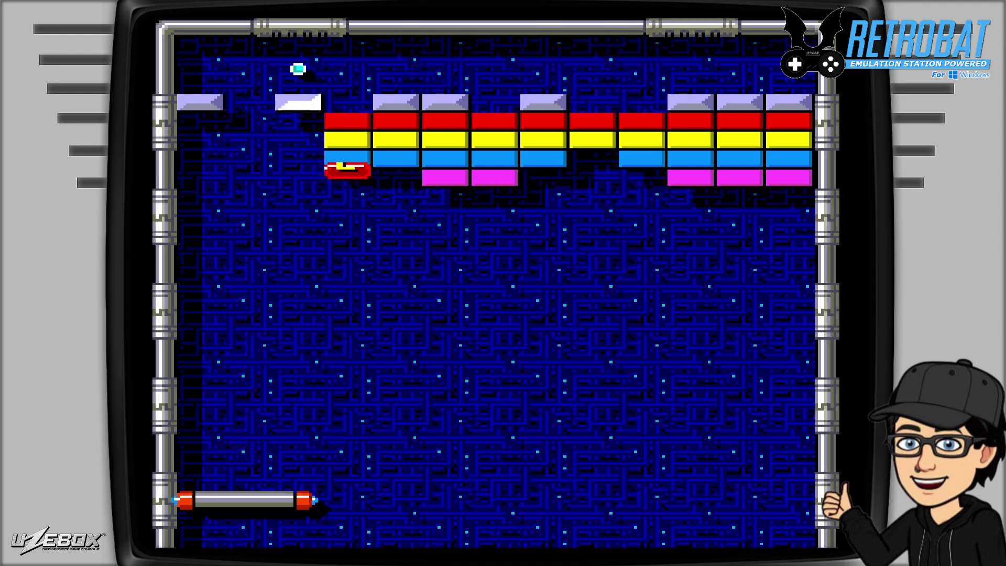
key("Right")
key("Left")
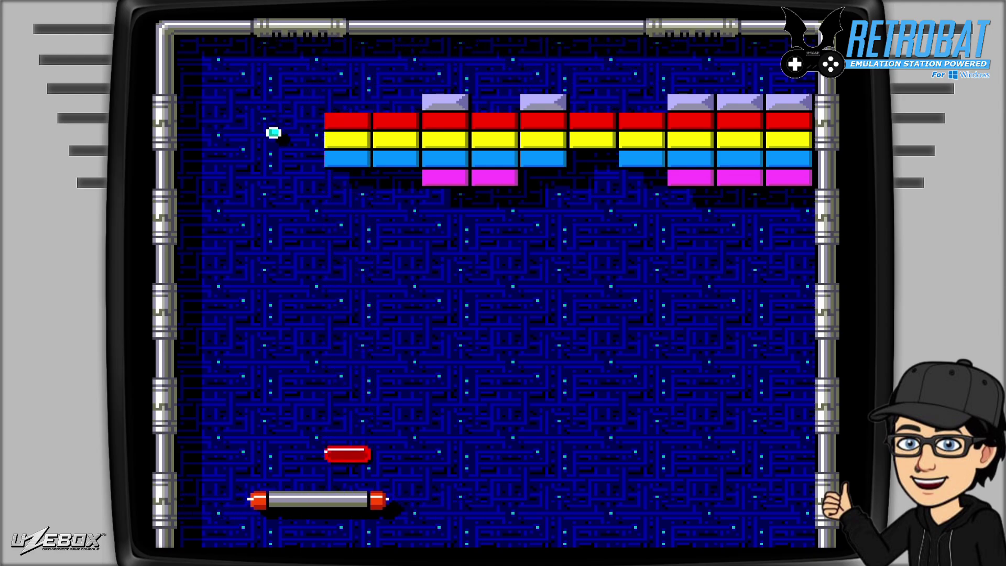
key("Right")
key("space")
key("Left")
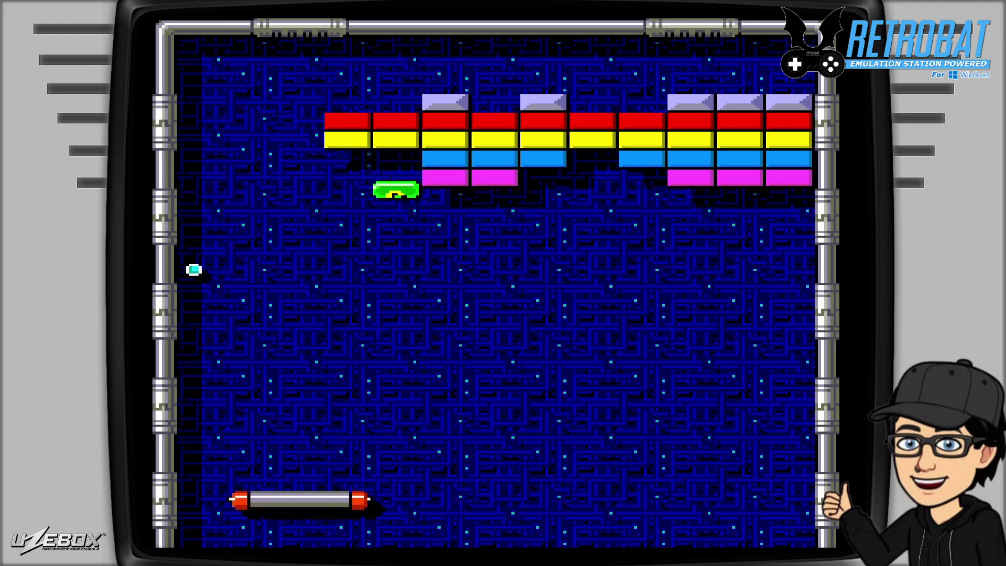
key("Right")
key("space")
key("Left")
key("space")
key("Right")
key("Left")
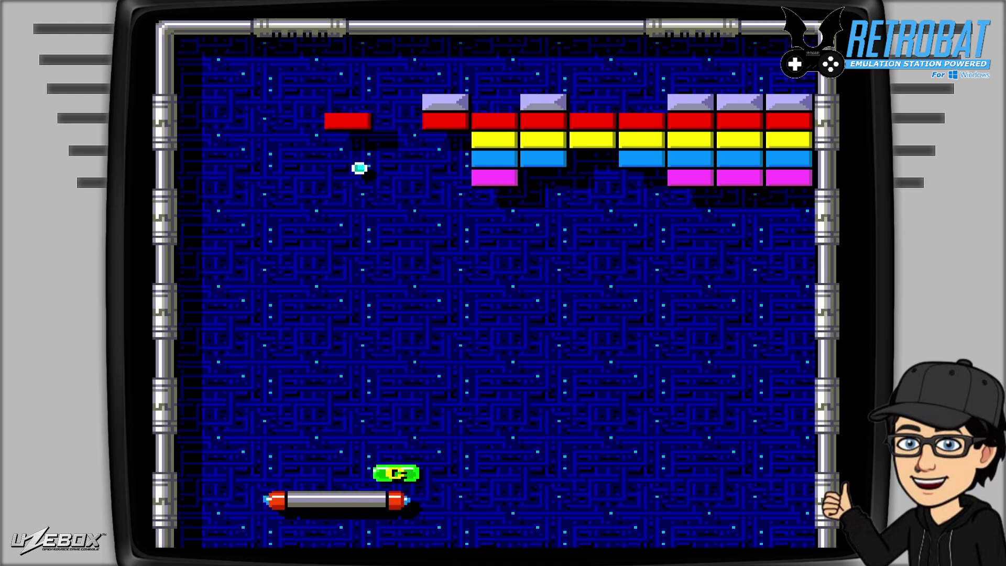
key("Right")
key("Left")
key("Right")
key("space")
key("Left")
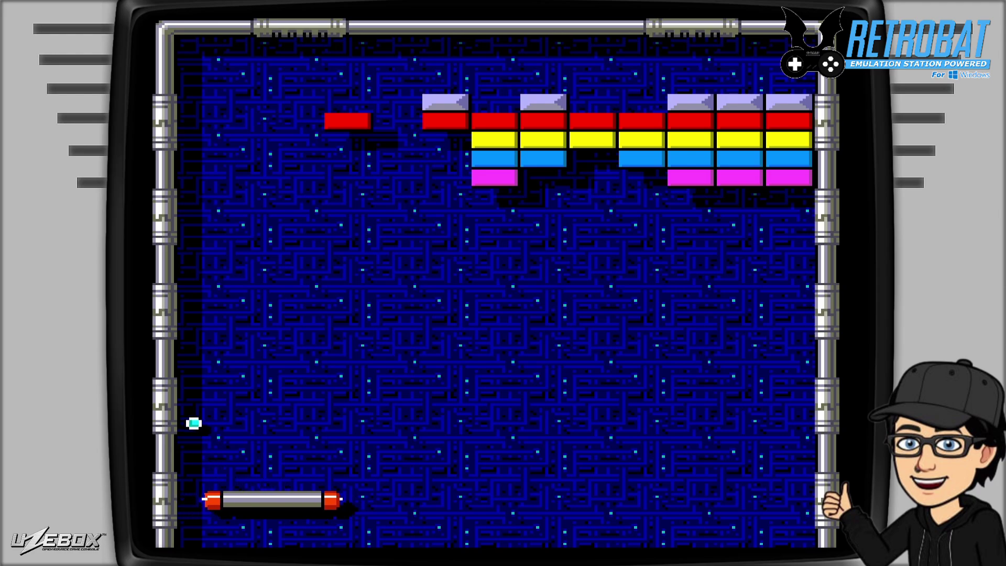
key("Right")
key("Left")
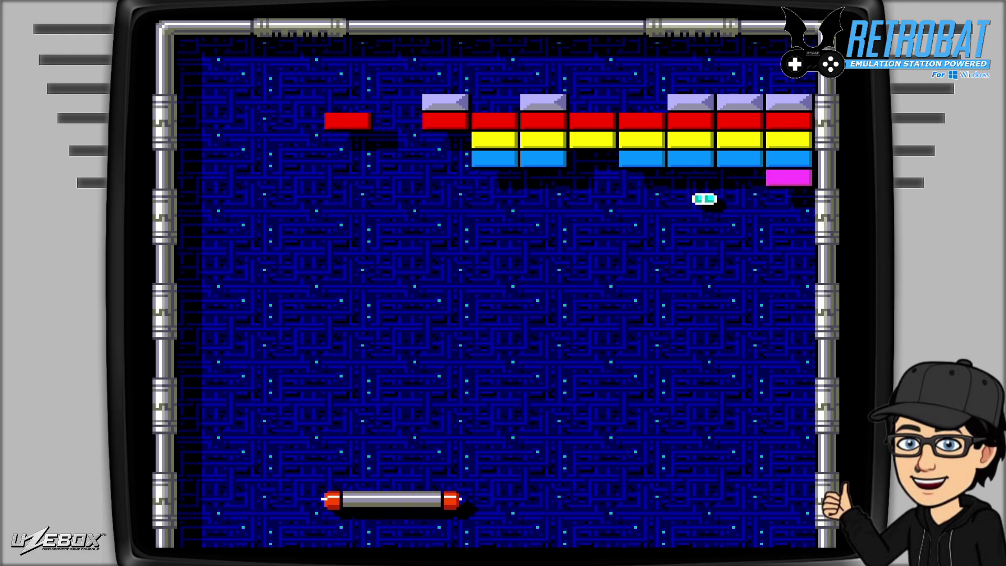
key("Right")
key("Left")
key("Right")
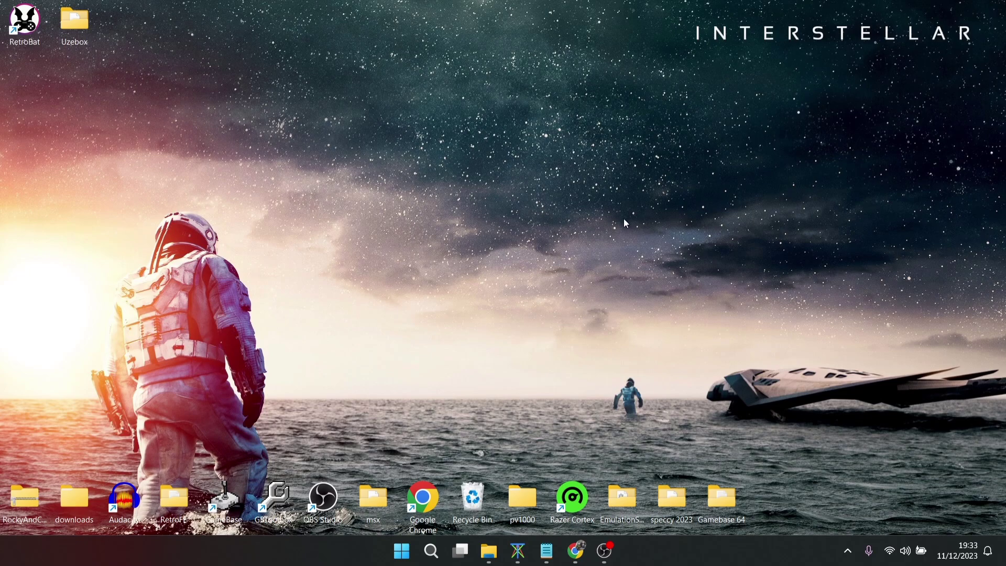
- Switch to Chrome, look over the Uzebox homepage with its enlarged EX1 Kit photo, and view the Games and Demos wiki page
left_click(573, 556)
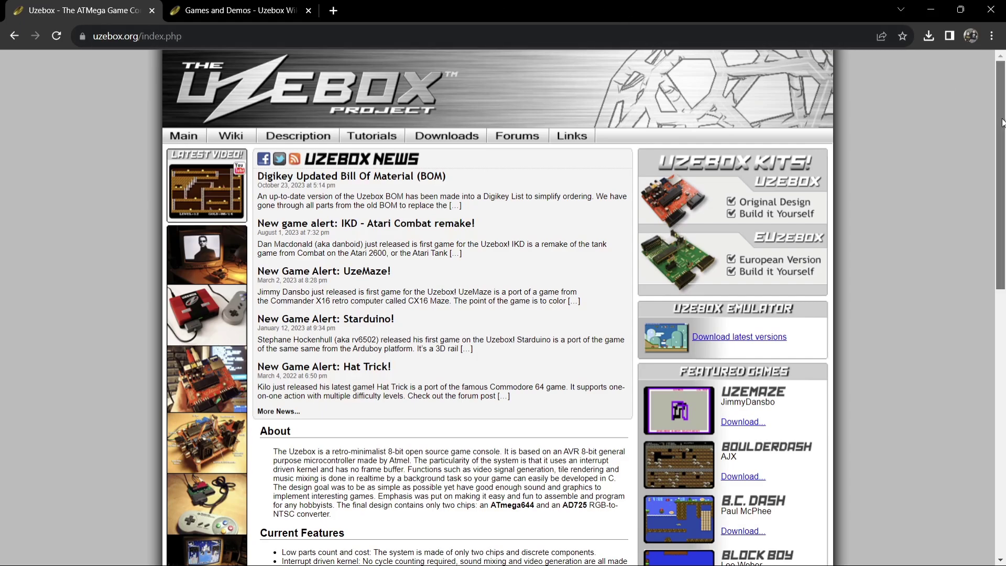
left_click_drag(1001, 122, 1003, 176)
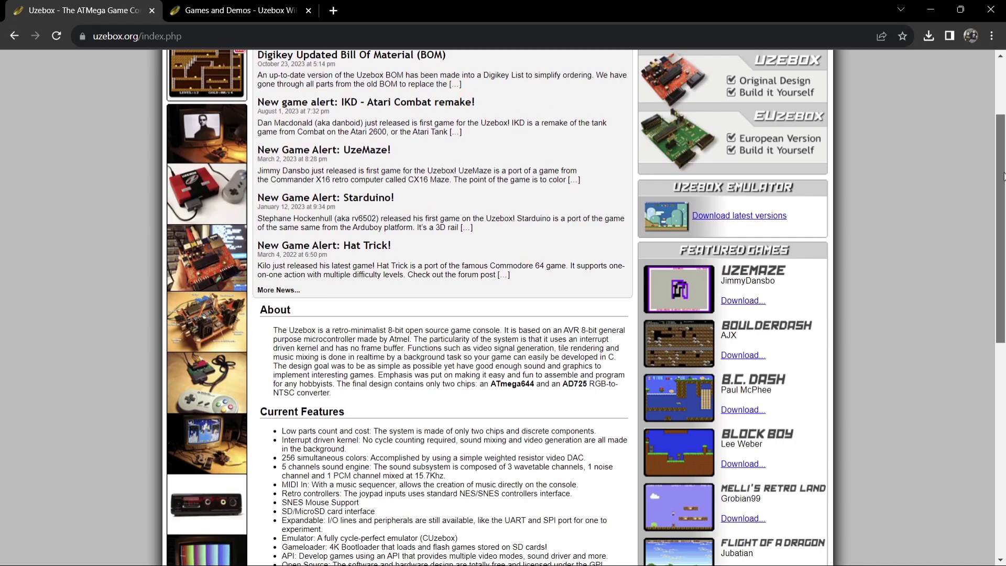
left_click(215, 260)
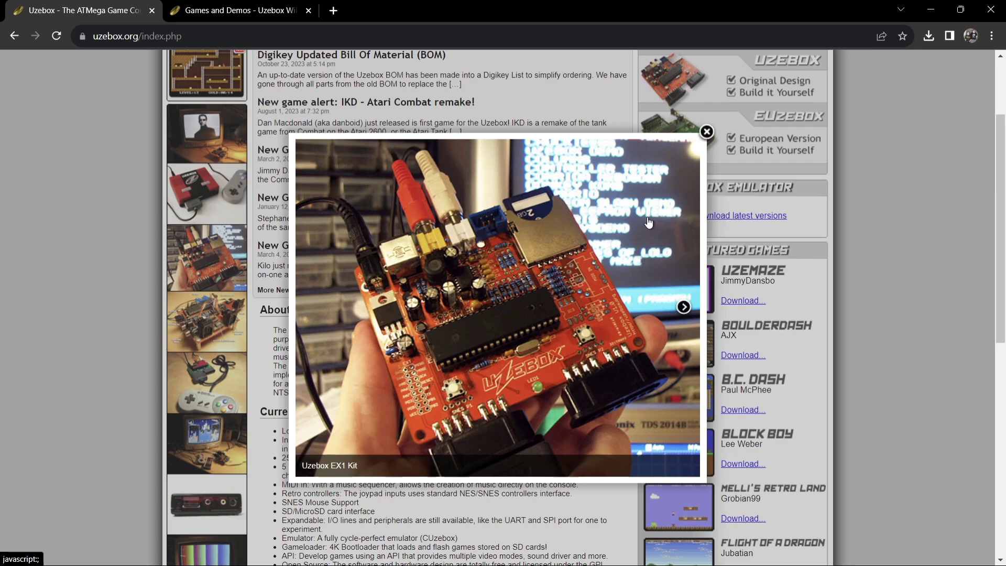
left_click(706, 132)
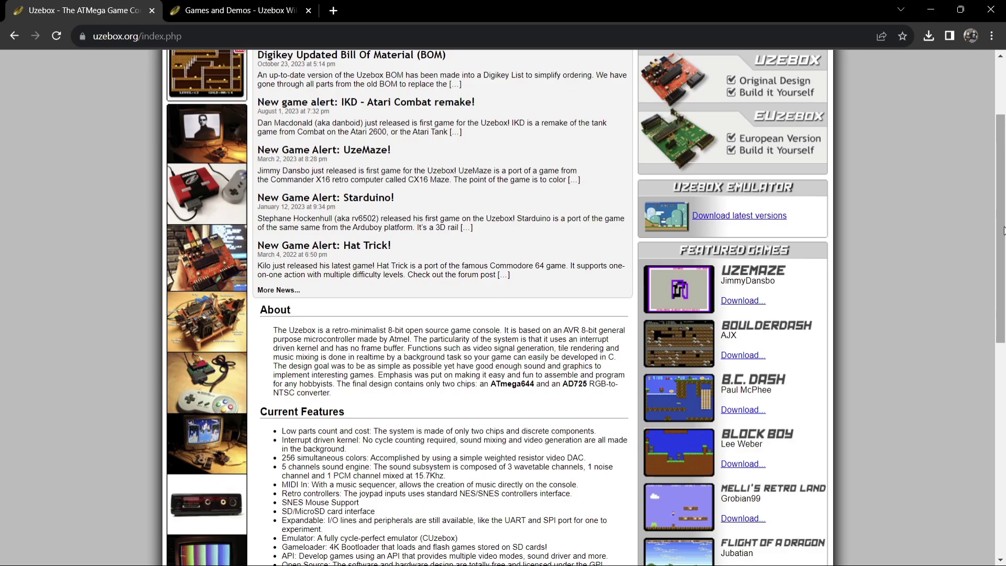
left_click(268, 7)
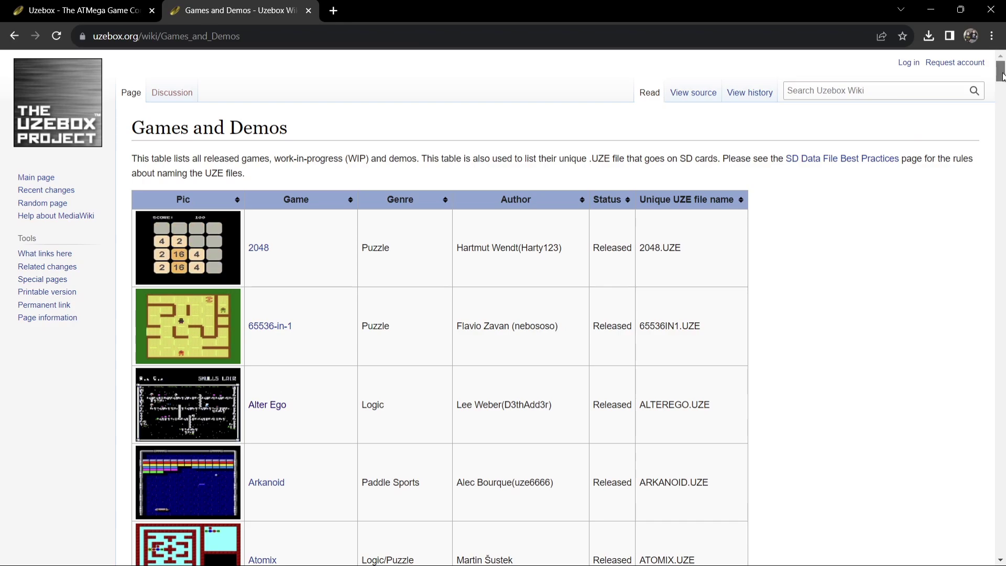
left_click_drag(1001, 77, 970, 65)
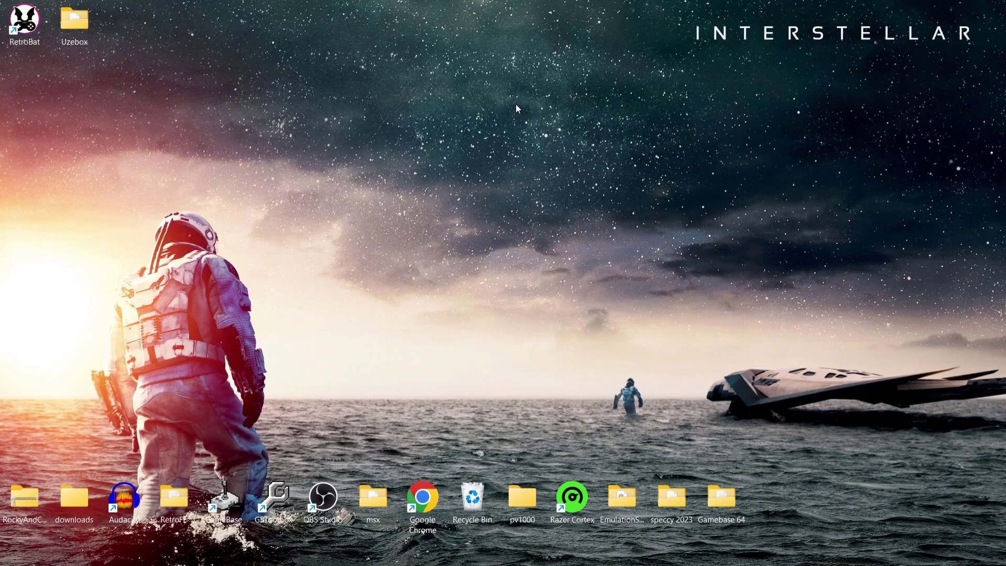
- Open the RetroBat shortcut's file location, launch BatGui.exe and bring up its System List
right_click(36, 20)
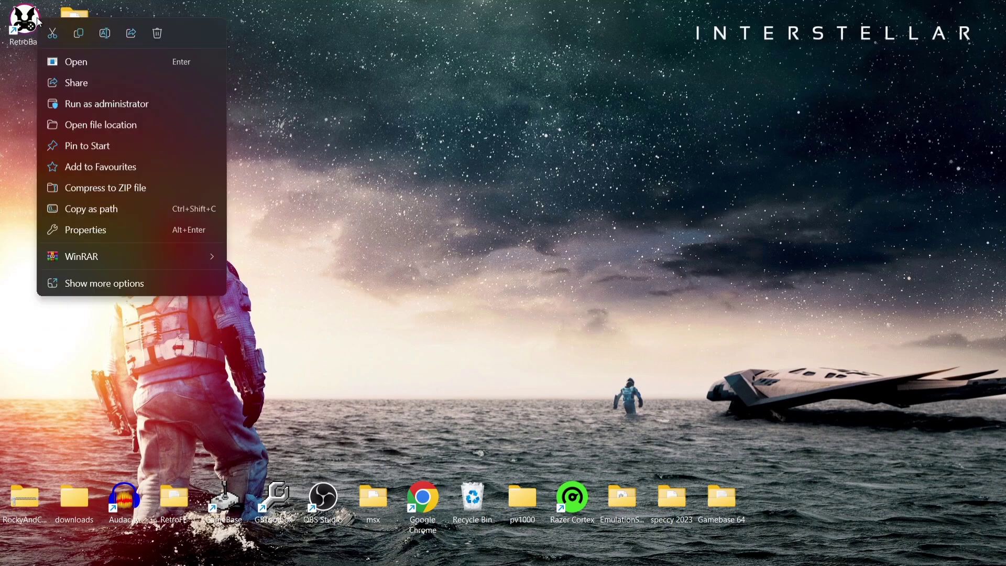
left_click(131, 124)
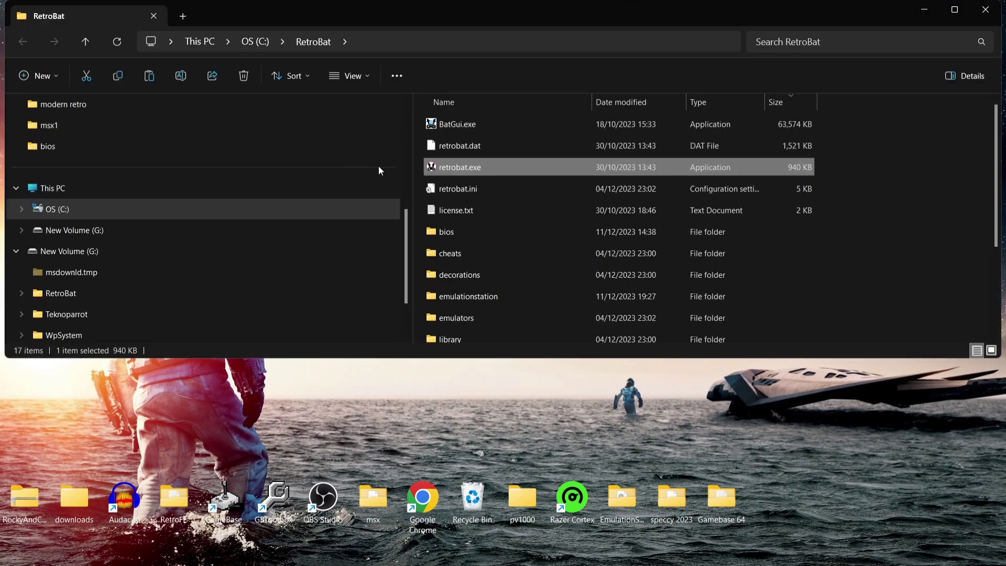
double_click(494, 127)
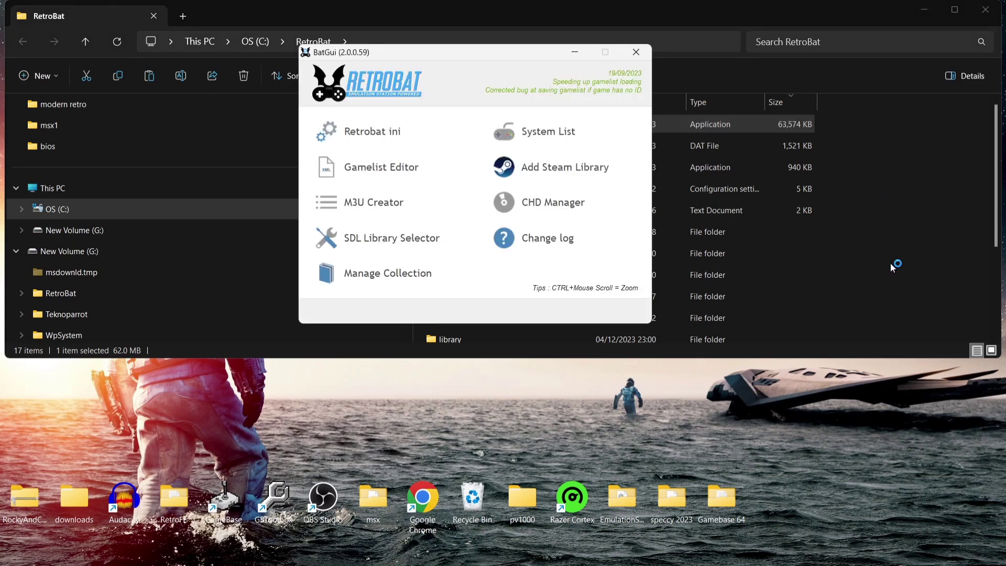
left_click(554, 132)
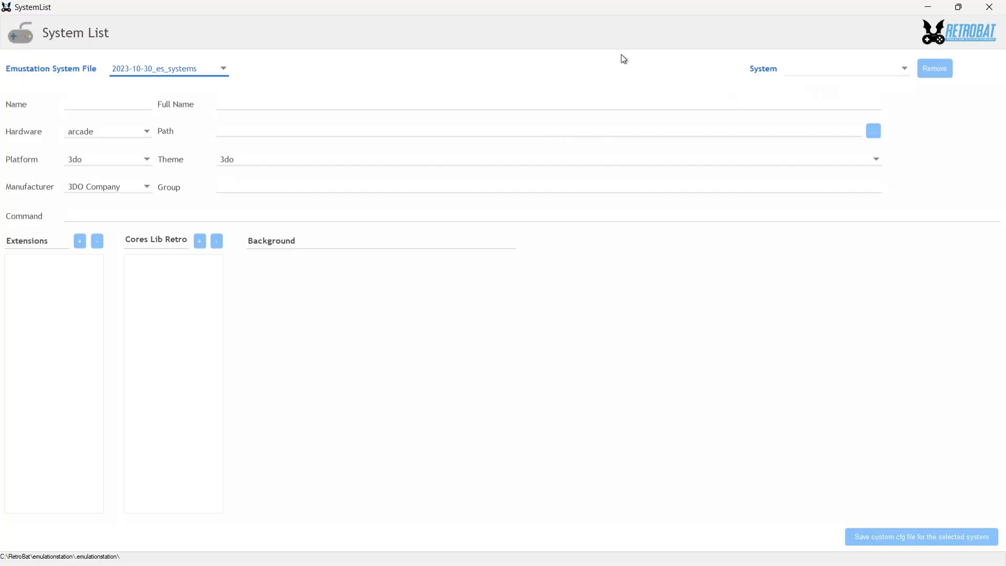
- Load the es_systems system file and select the uzebox system to examine its ROM path, file extensions and cores
left_click(189, 70)
left_click(183, 111)
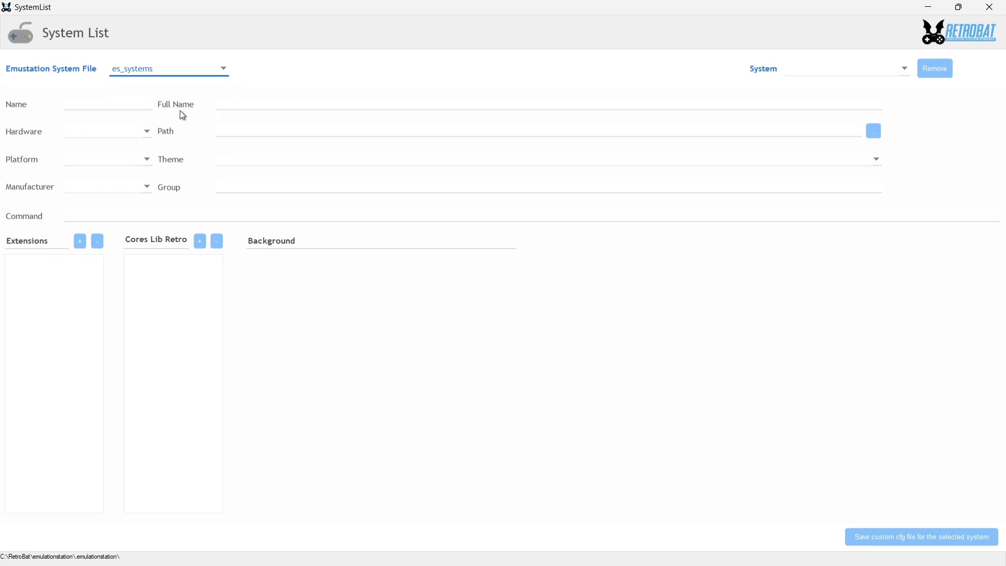
left_click(908, 70)
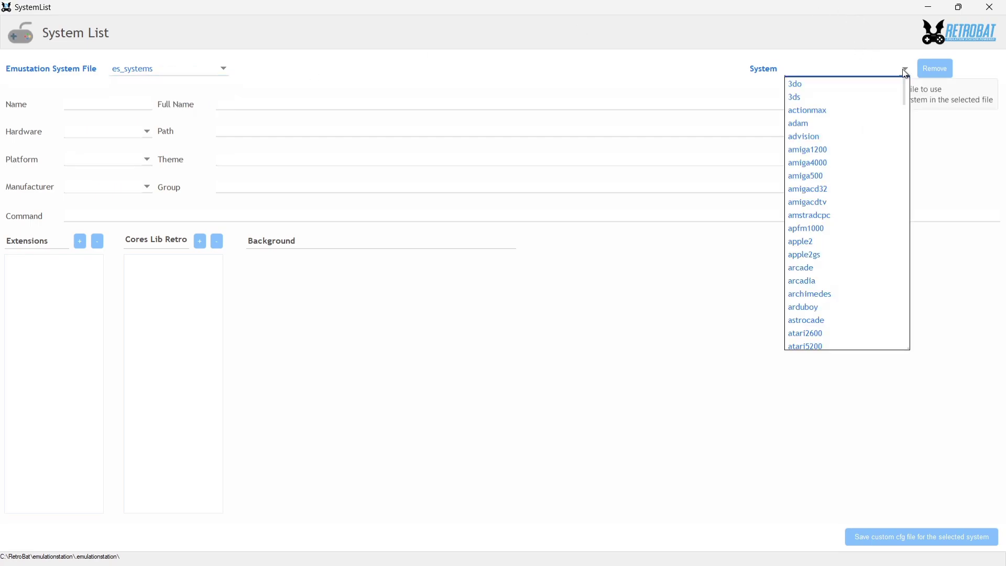
left_click_drag(906, 99, 924, 318)
left_click(821, 168)
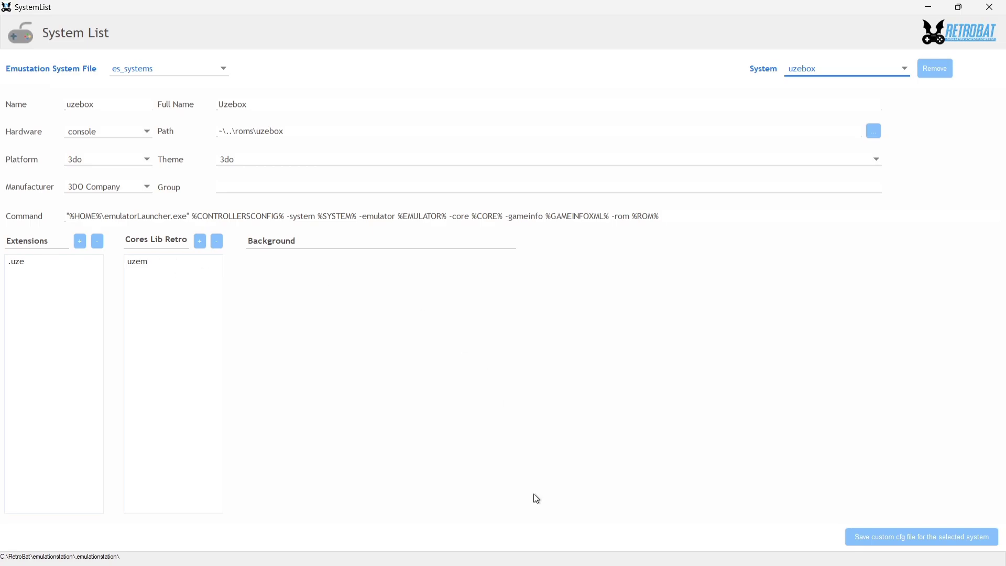
- Switch back to Chrome to check the file names in the Games and Demos table, and minimize the browser
left_click(568, 557)
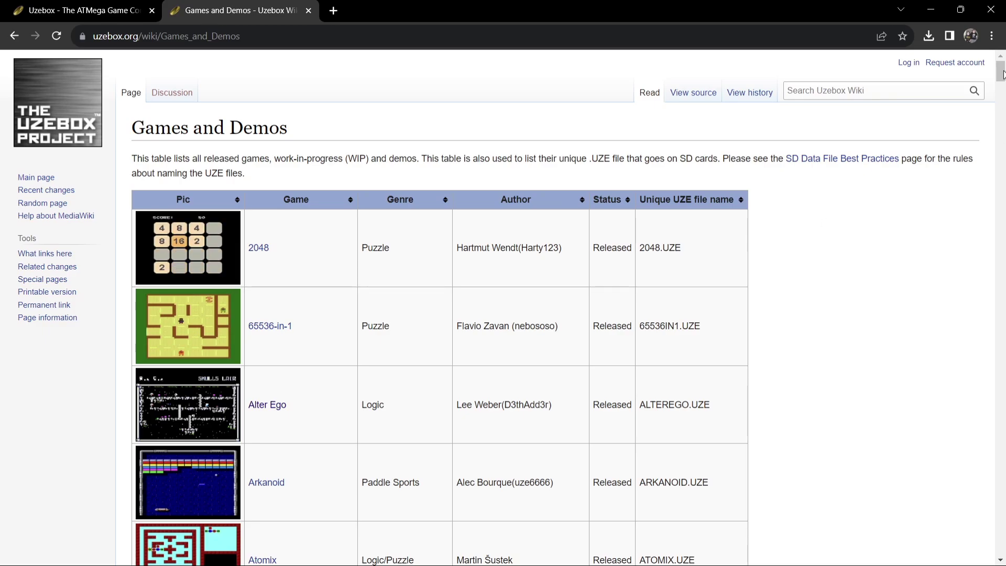
left_click_drag(1002, 71, 1002, 110)
left_click(935, 9)
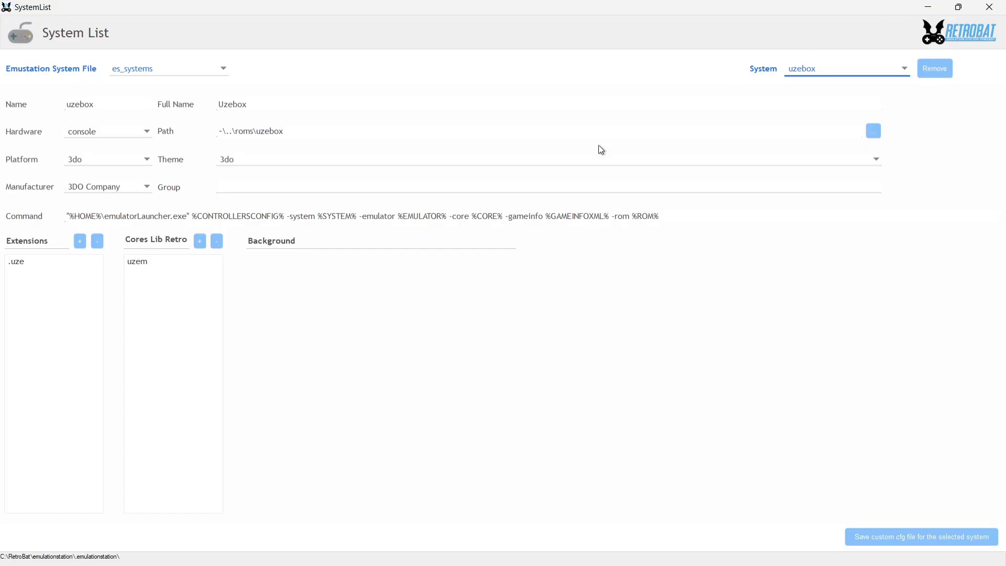
- Close the System List, the BatGui tool and the RetroBat folder window
left_click(990, 7)
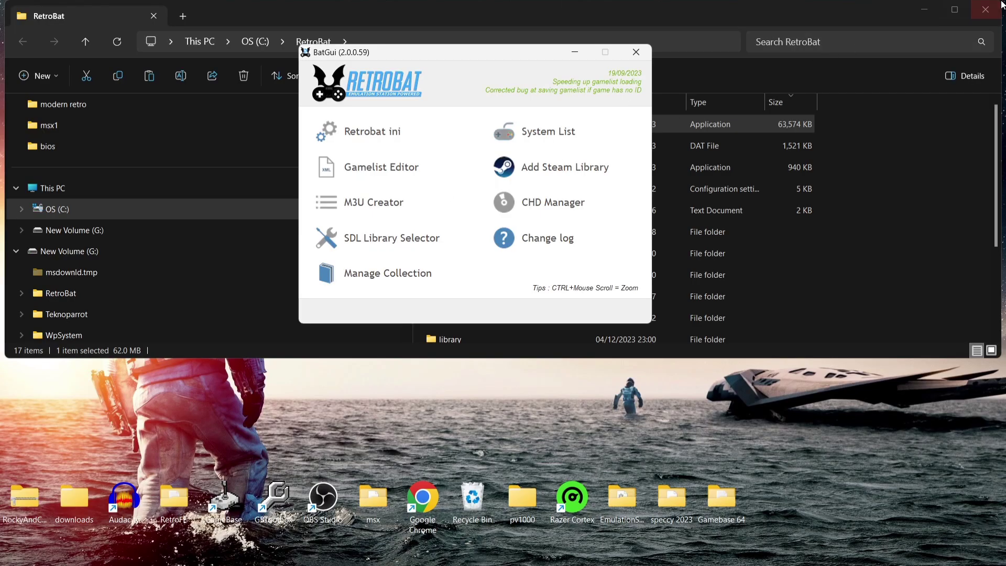
left_click(985, 9)
left_click(635, 51)
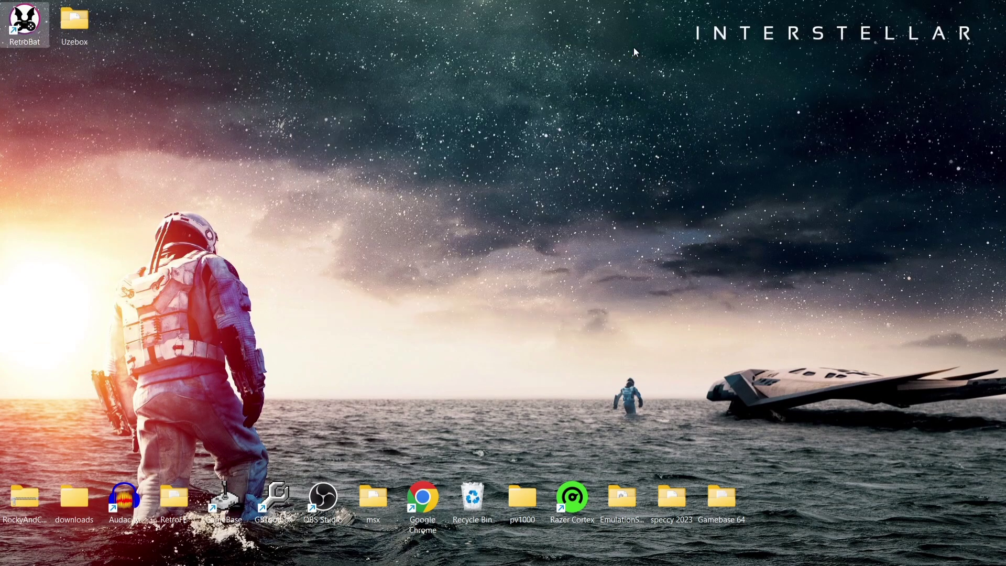
- Open the Uzebox folder on the desktop, look through its game files and inspect the contents of uzefeud.zip
double_click(77, 29)
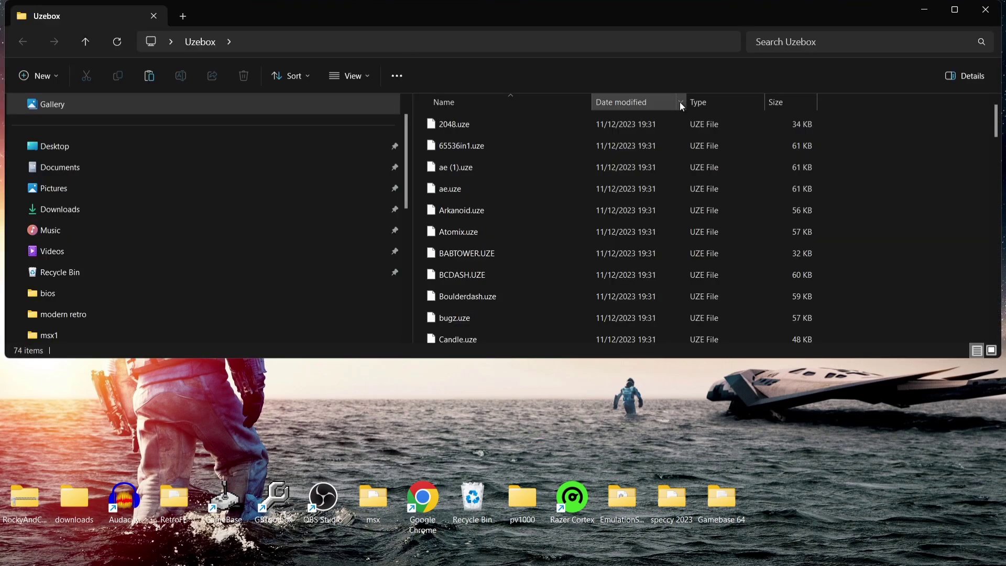
left_click_drag(998, 131, 1001, 299)
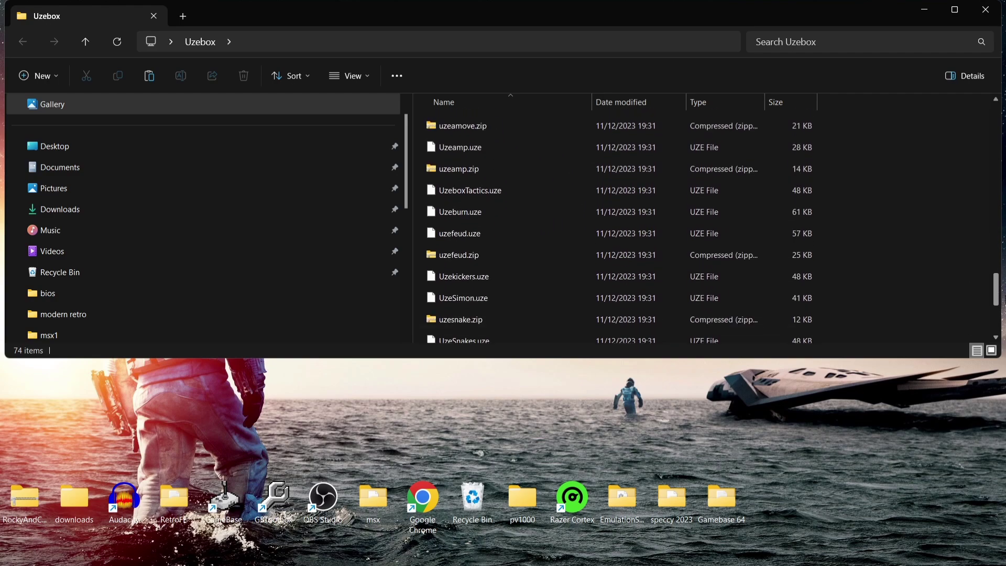
double_click(586, 258)
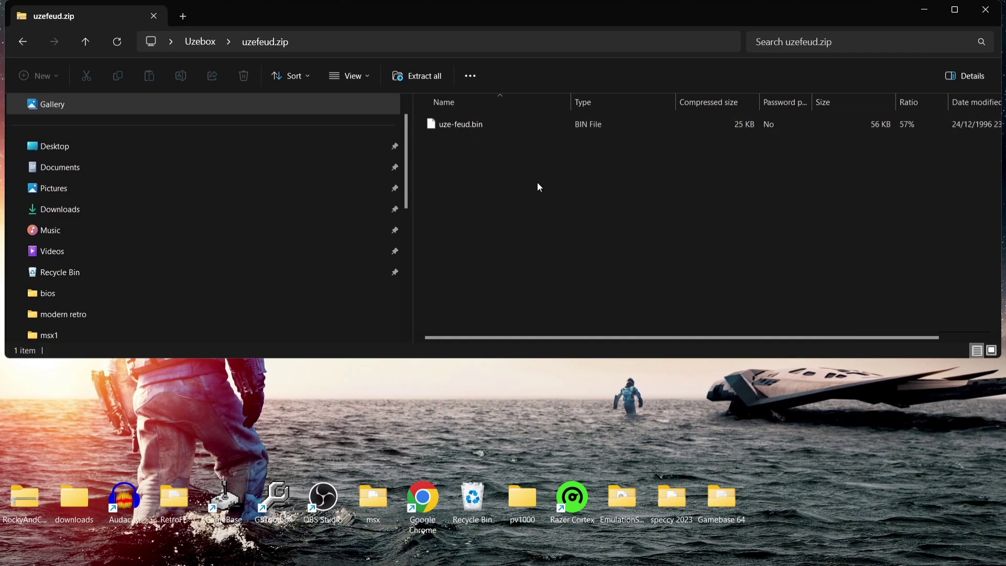
left_click(19, 39)
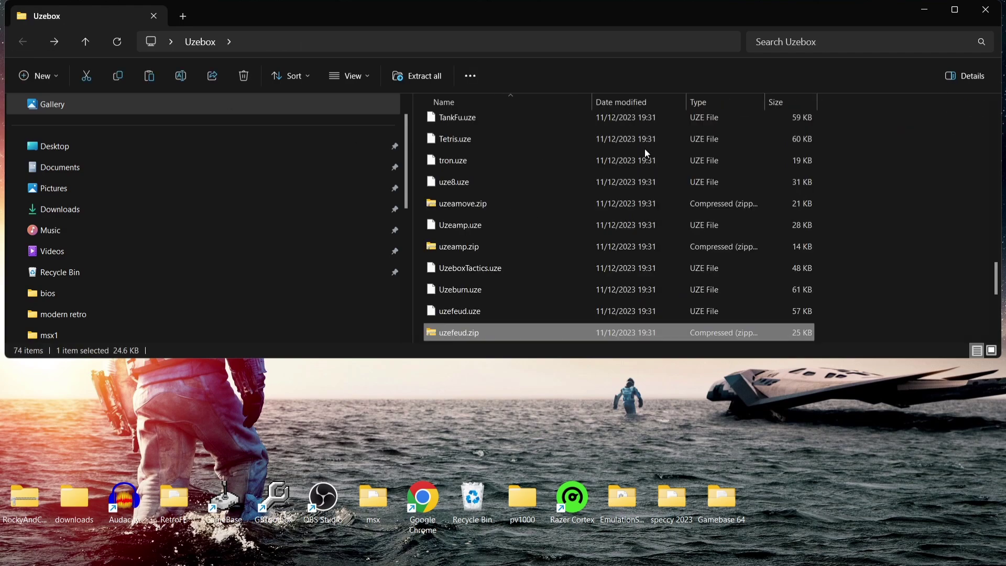
- Copy all files in the Uzebox folder and close the folder window
left_click(795, 184)
key("ctrl+a")
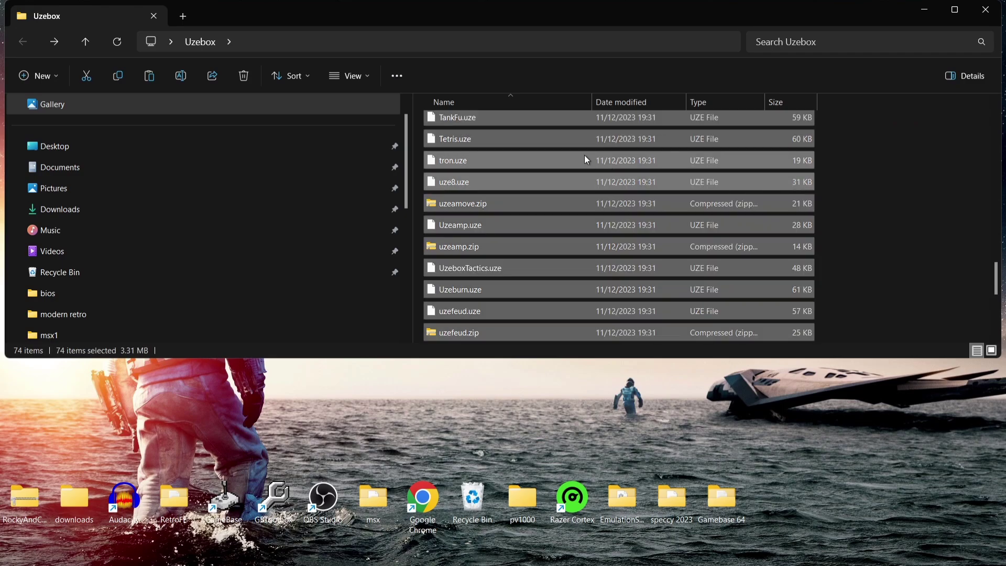
right_click(456, 118)
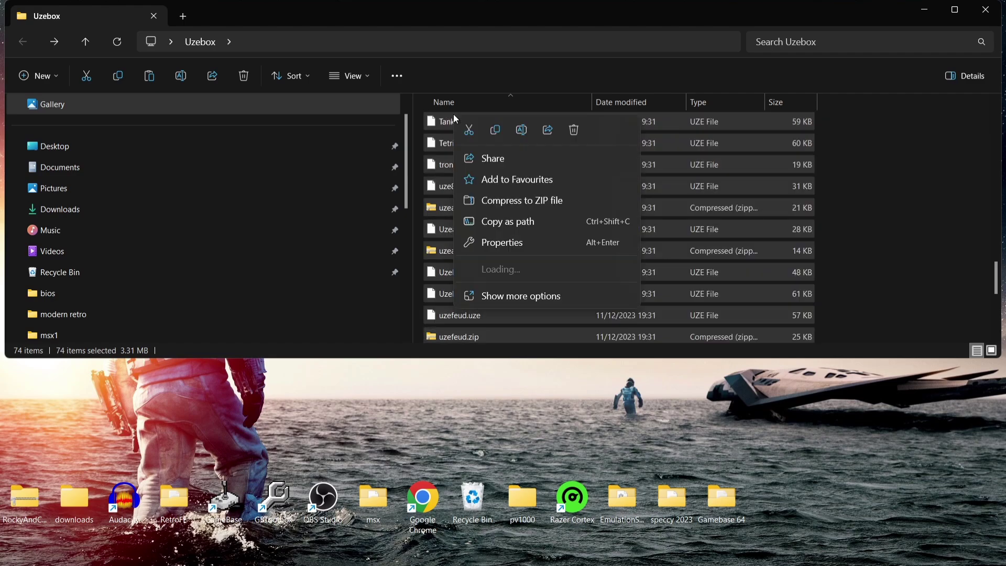
left_click(495, 130)
left_click(992, 16)
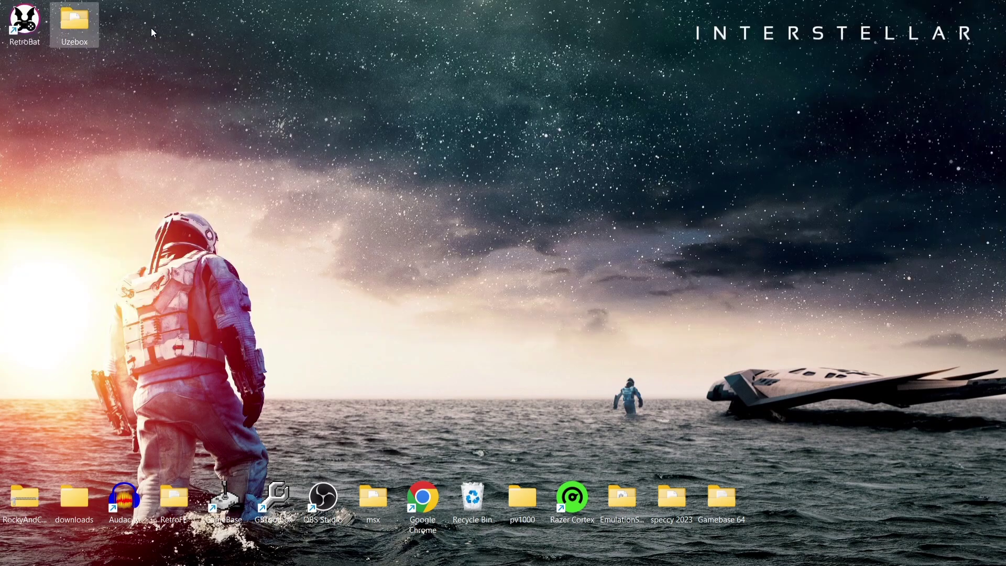
- Open the RetroBat shortcut's file location and go to the uzebox folder inside roms
right_click(13, 22)
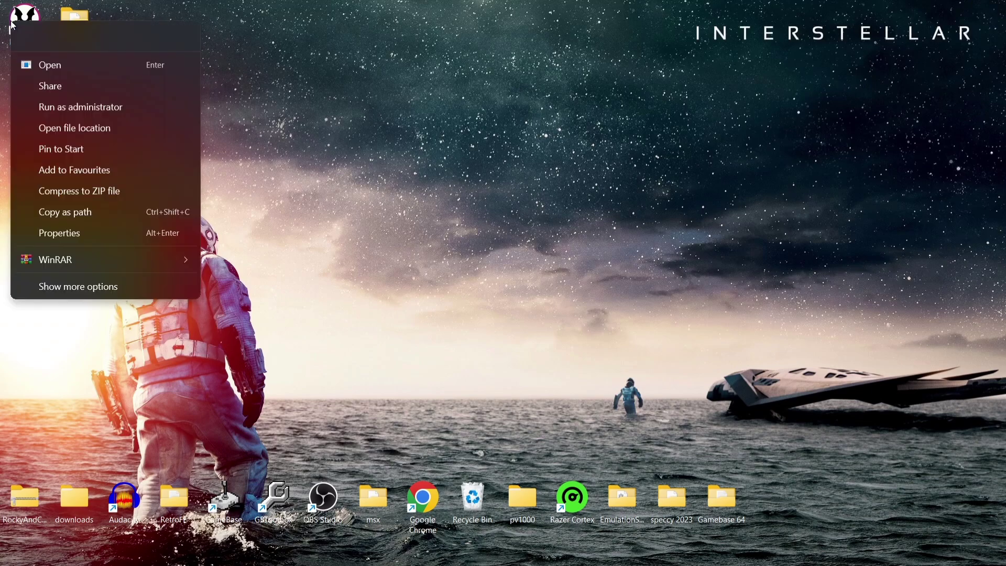
left_click(88, 125)
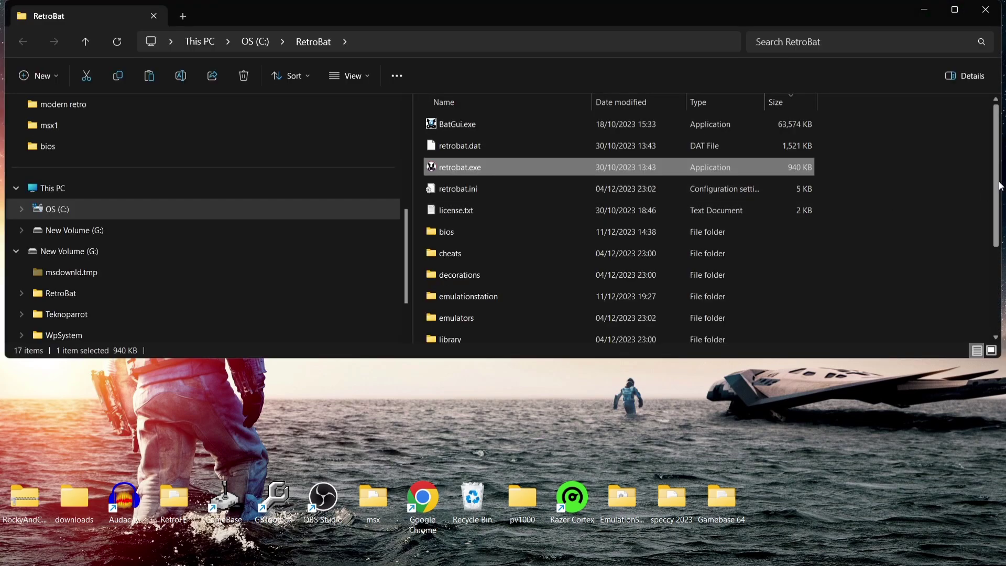
scroll(629, 236, "down", 3)
double_click(564, 268)
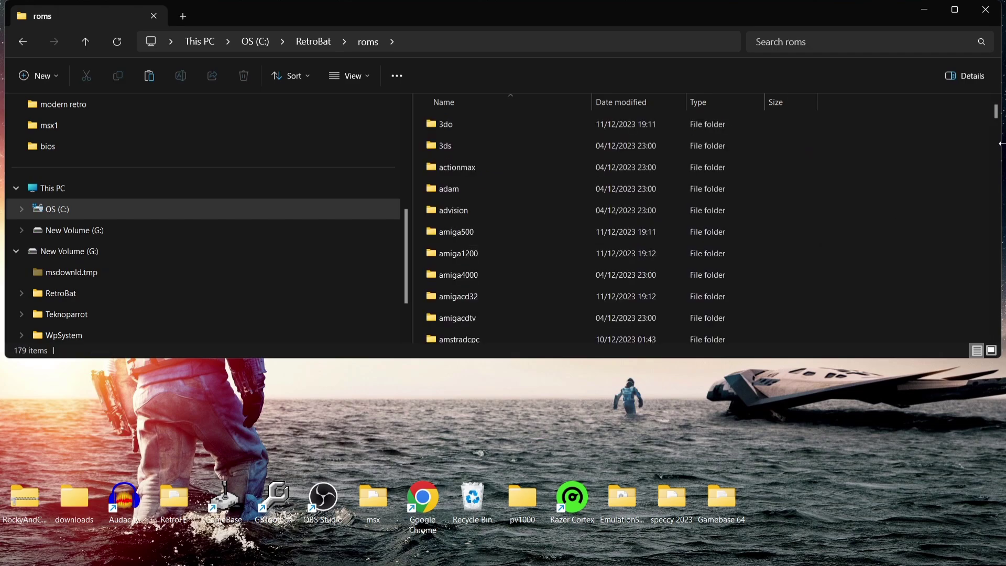
left_click_drag(996, 117, 998, 310)
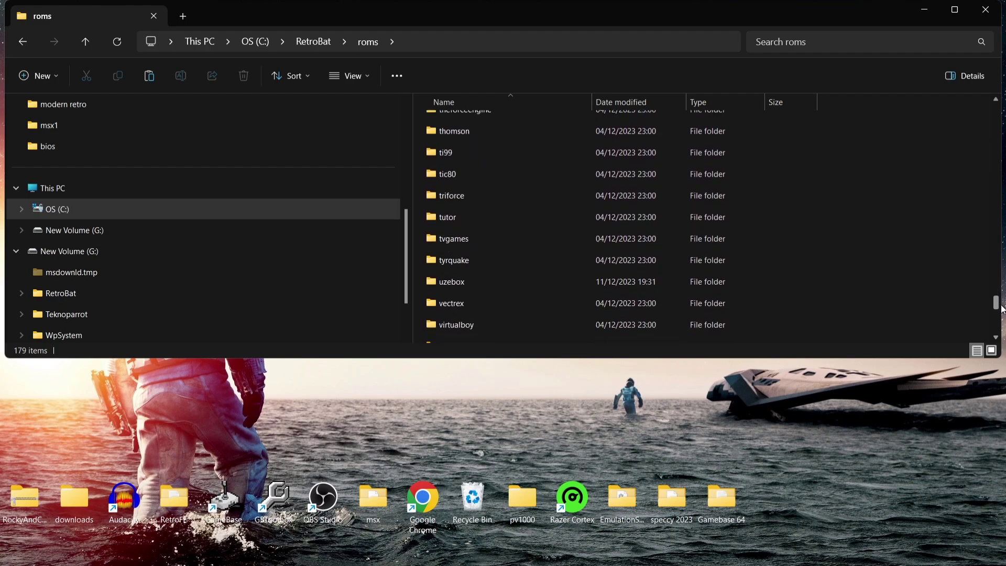
double_click(546, 283)
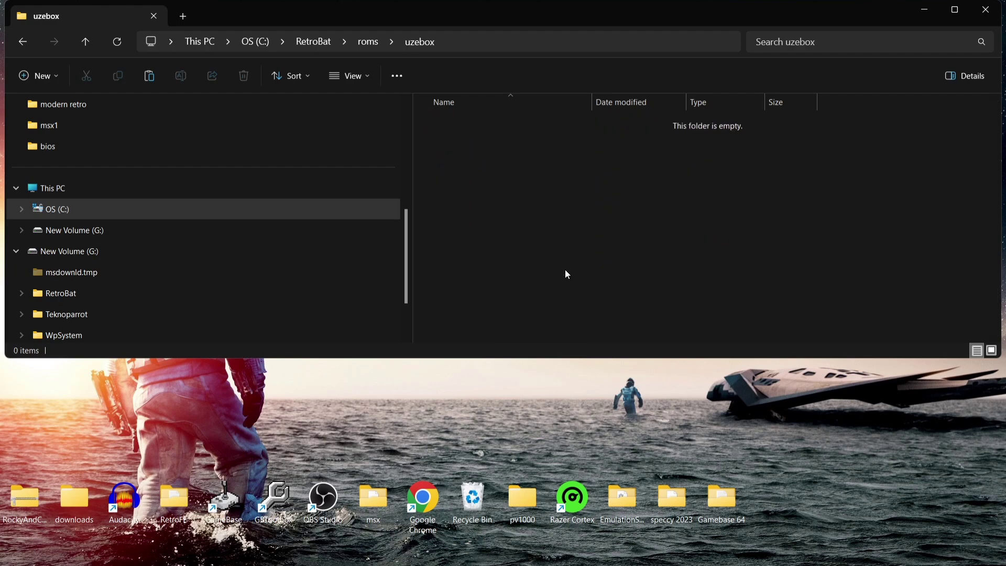
- Paste the copied Uzebox game files into the roms\uzebox folder and close the folder window
right_click(553, 223)
left_click(561, 236)
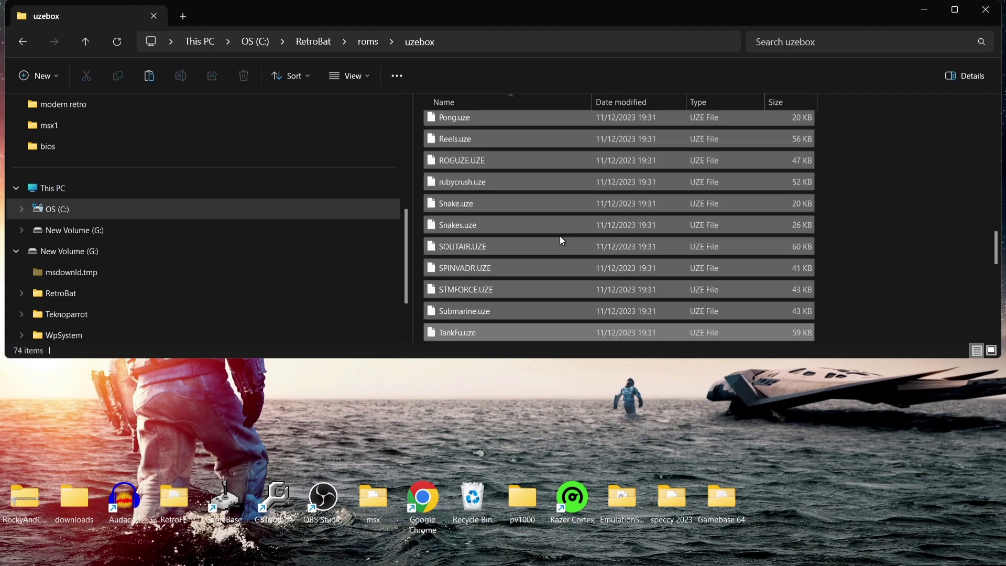
left_click(986, 14)
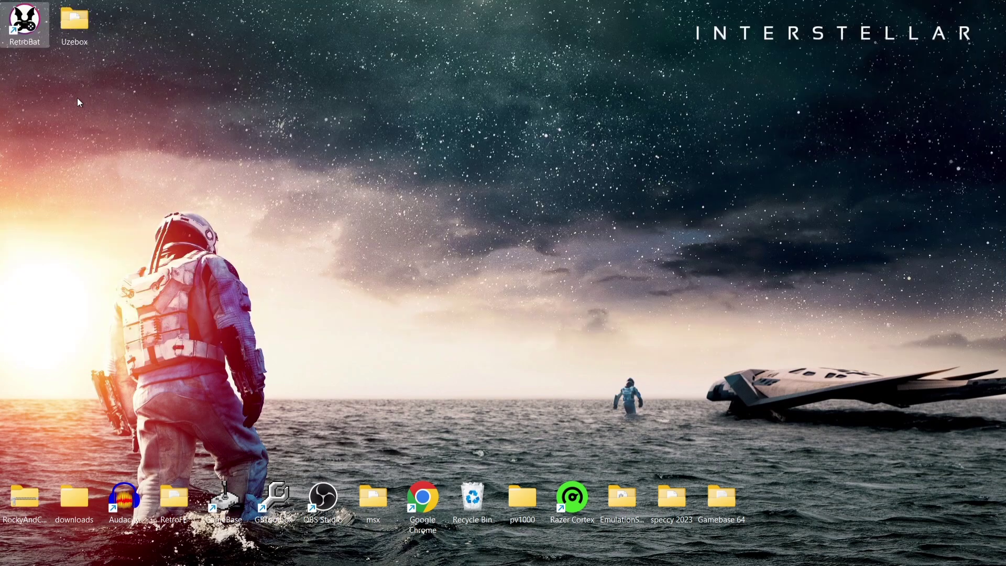
- Launch RetroBat from the desktop and open the Uzebox game list
double_click(20, 24)
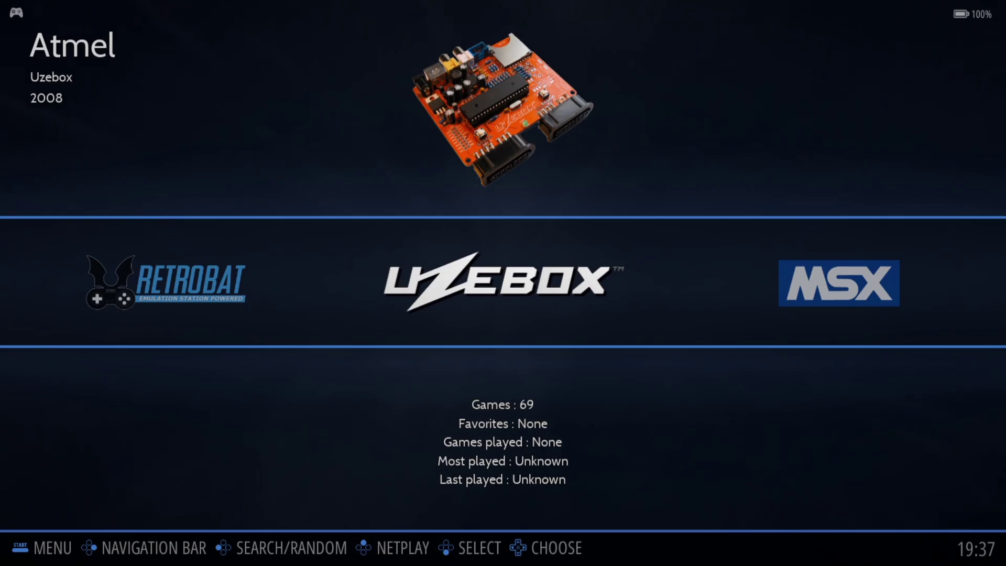
key("Return")
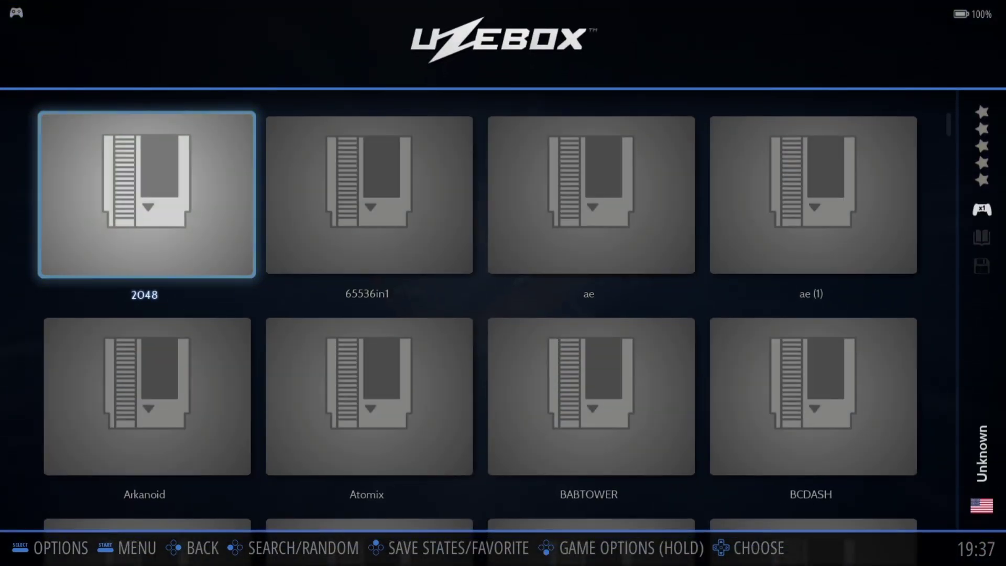
- Start scraping the Uzebox games from ScreenScraper, covering games missing any media
key("Escape")
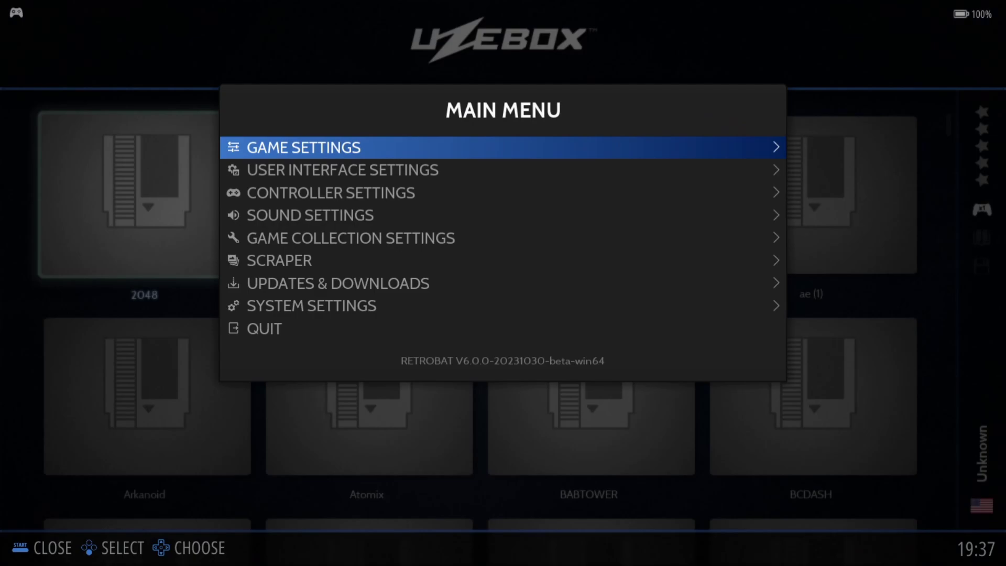
key("Down")
key("Down")
key("Down")
key("Down")
key("Down")
key("Return")
key("Up")
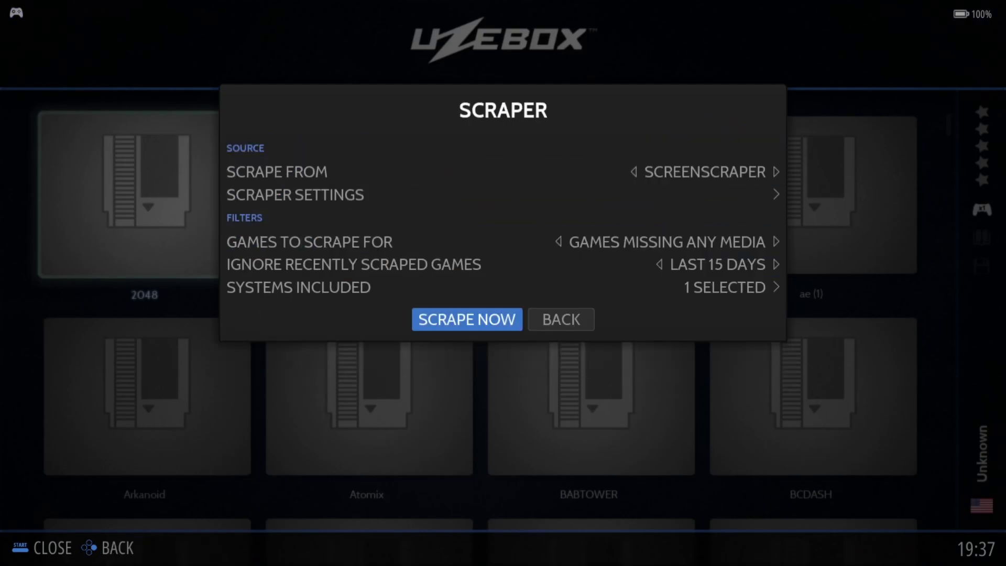
key("Return")
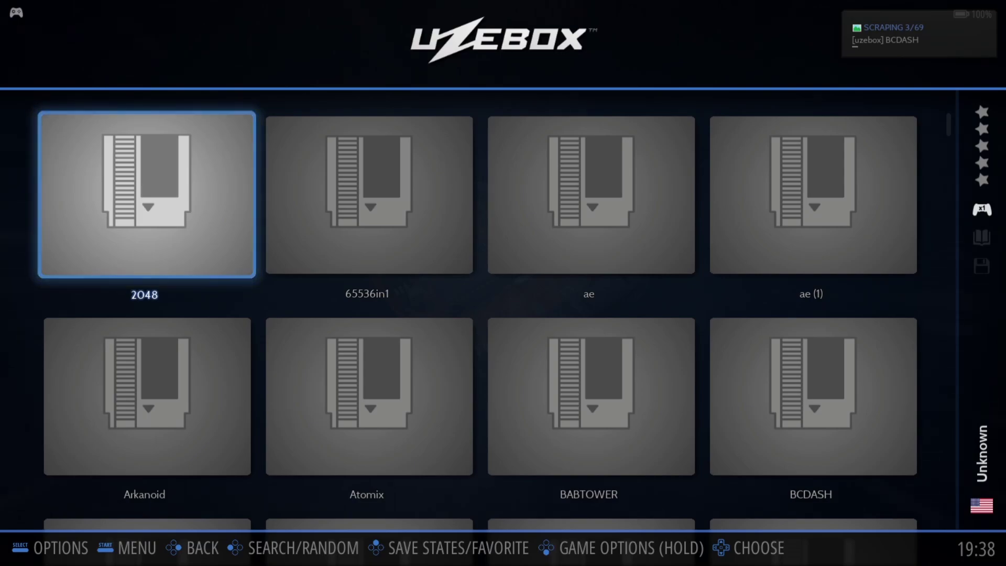
- Look through the first rows of the Uzebox game grid while the scraping runs
key("Right")
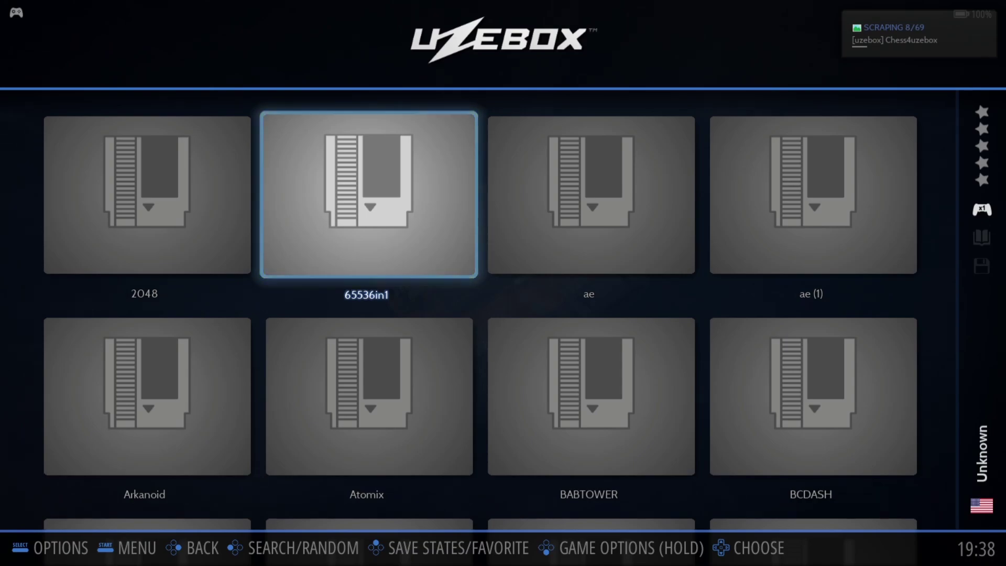
key("Left")
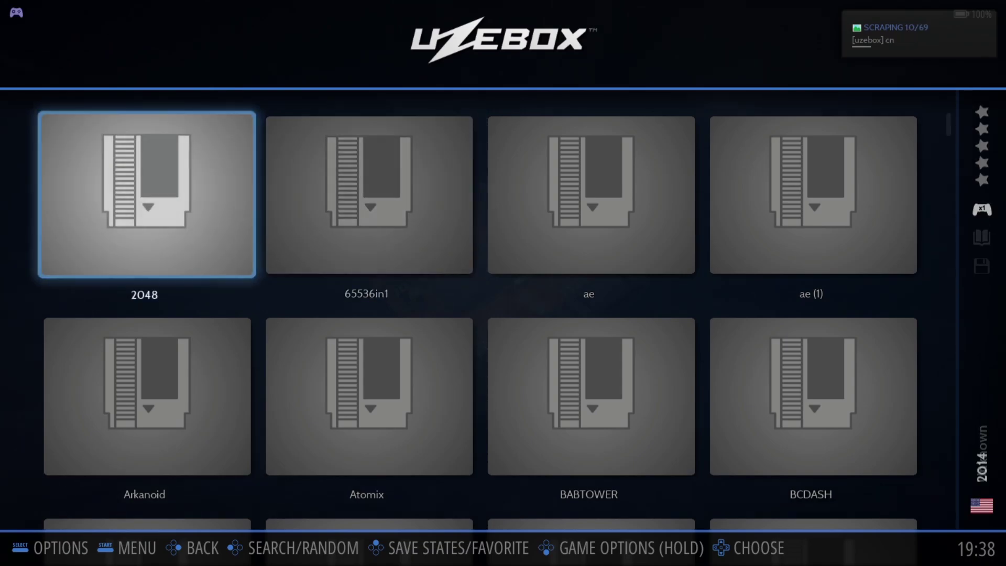
key("Down")
key("Down")
key("Right")
key("Down")
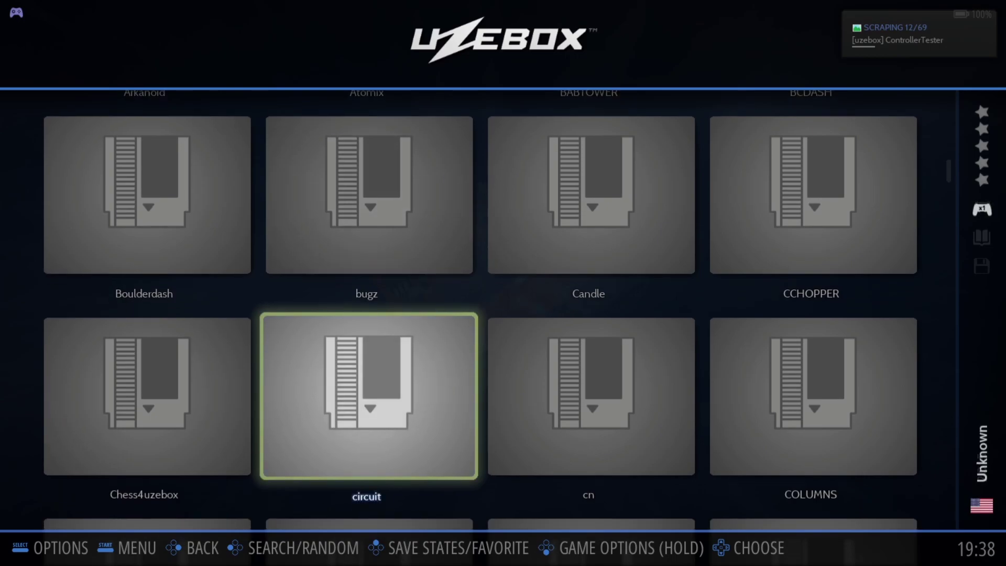
key("Up")
key("Up")
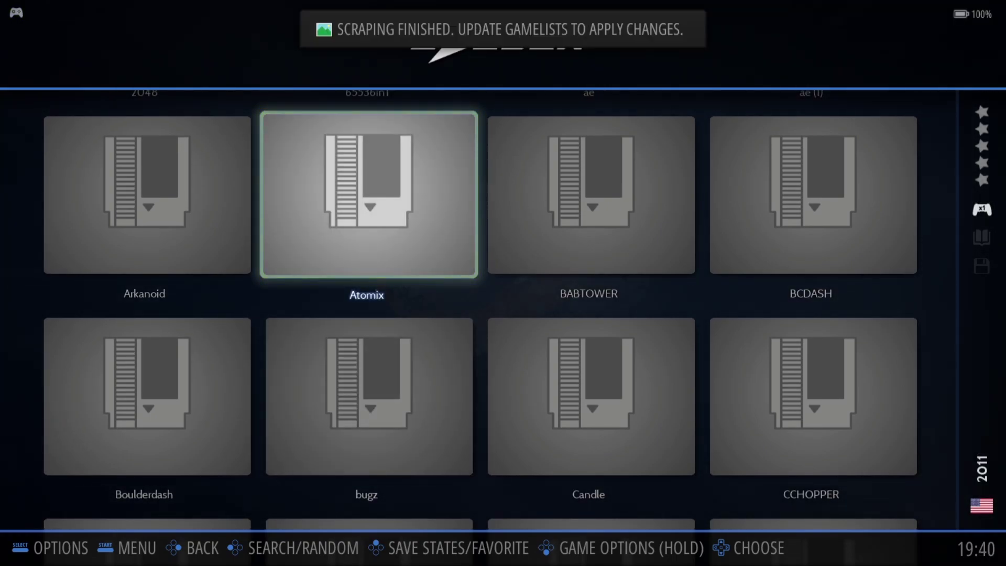
- Update the gamelists from the game settings and confirm, to apply the scraped media
key("Escape")
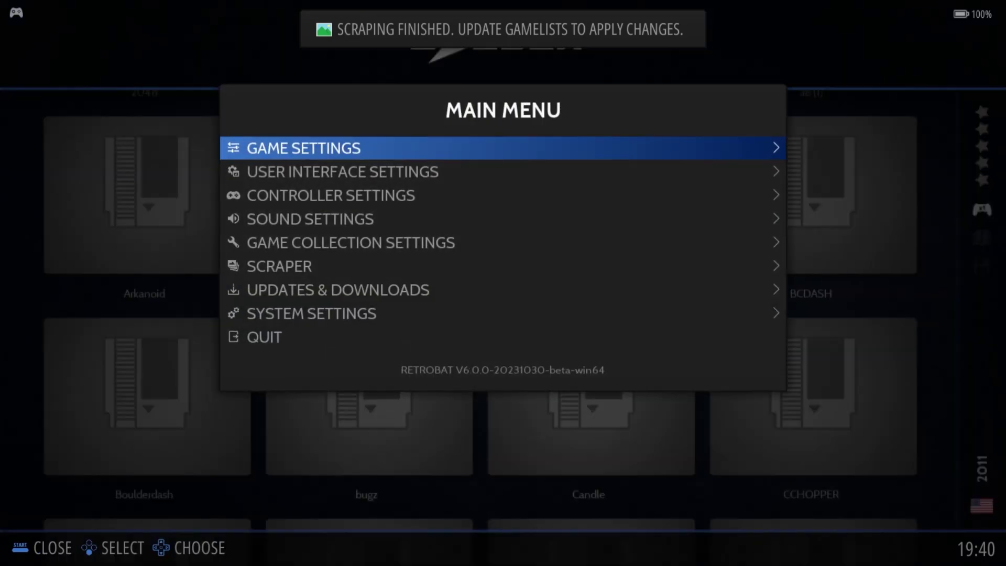
key("Return")
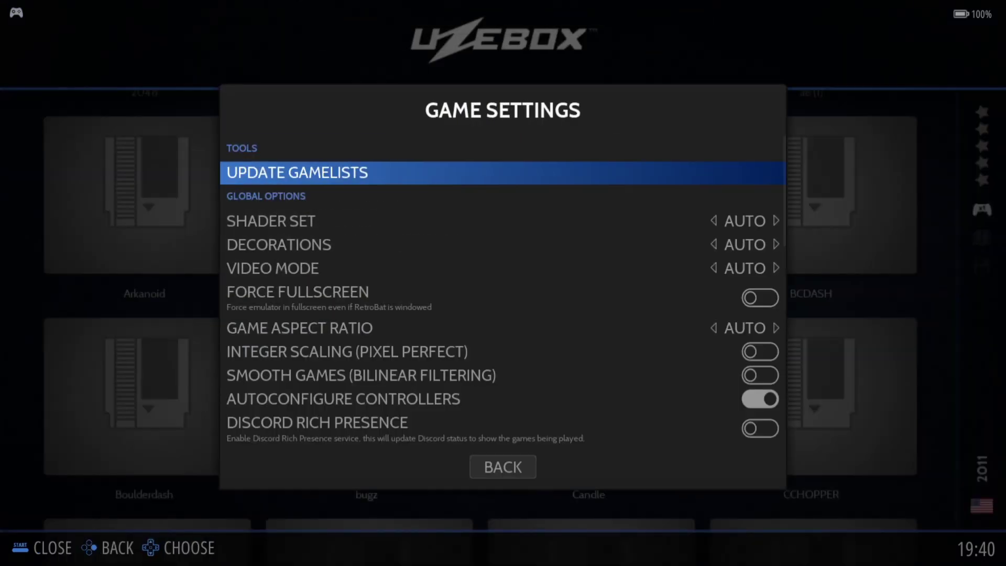
key("Return")
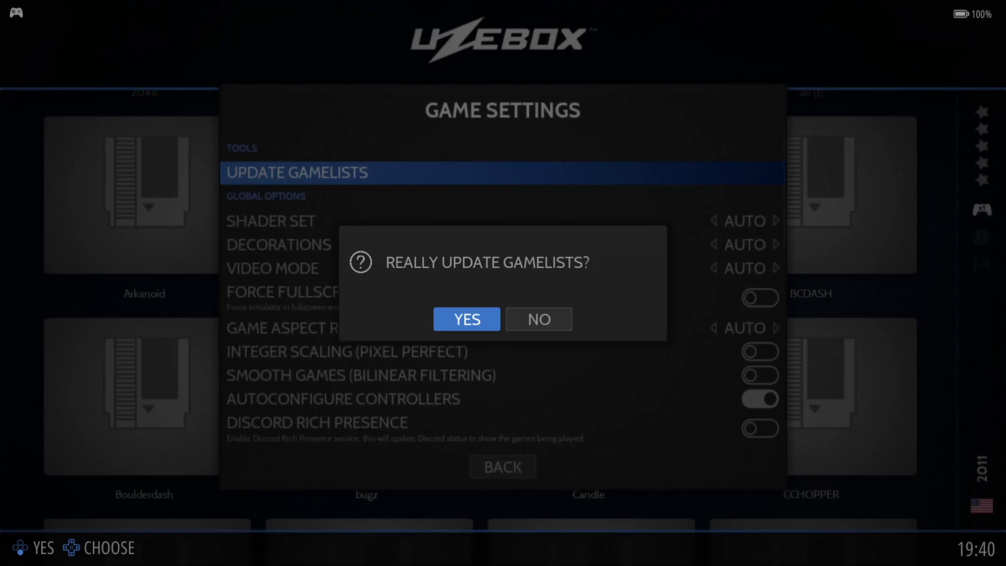
key("Return")
- Browse the Uzebox game grid to examine the scraped box art and game titles
key("Down")
key("Right")
key("Right")
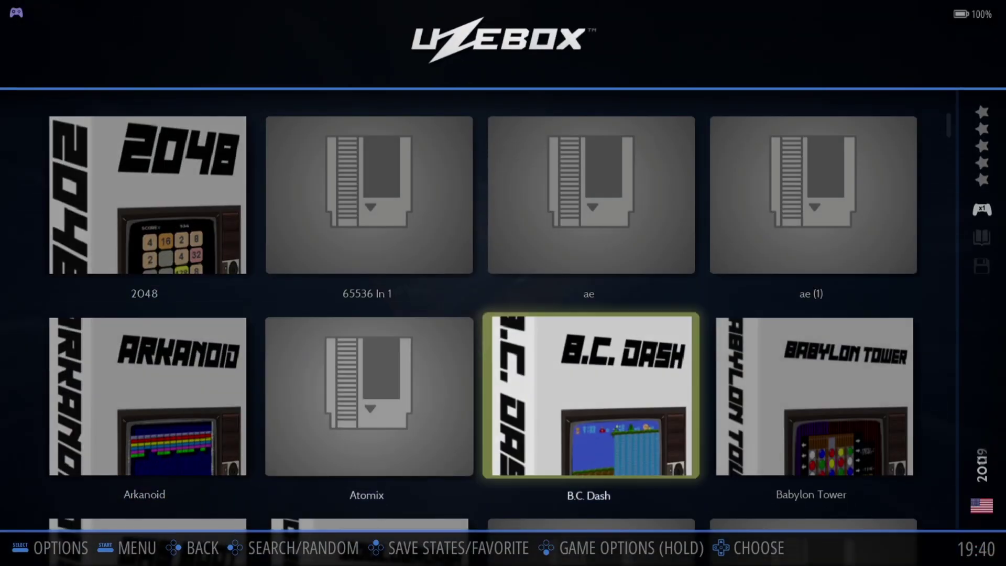
key("Down")
key("Down")
key("Down")
key("Down")
key("Up")
key("Left")
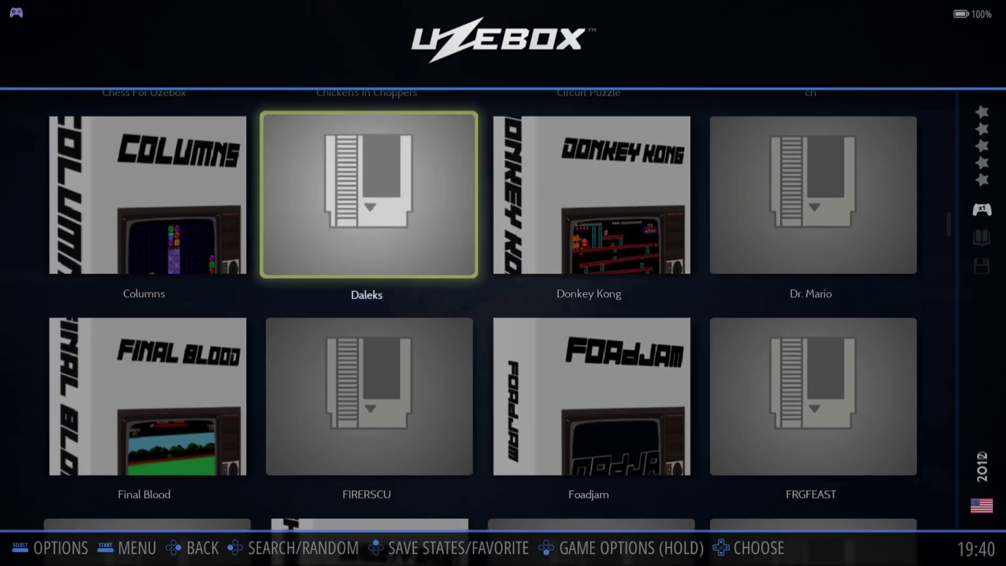
key("Left")
key("Up")
key("Up")
key("Right")
key("Up")
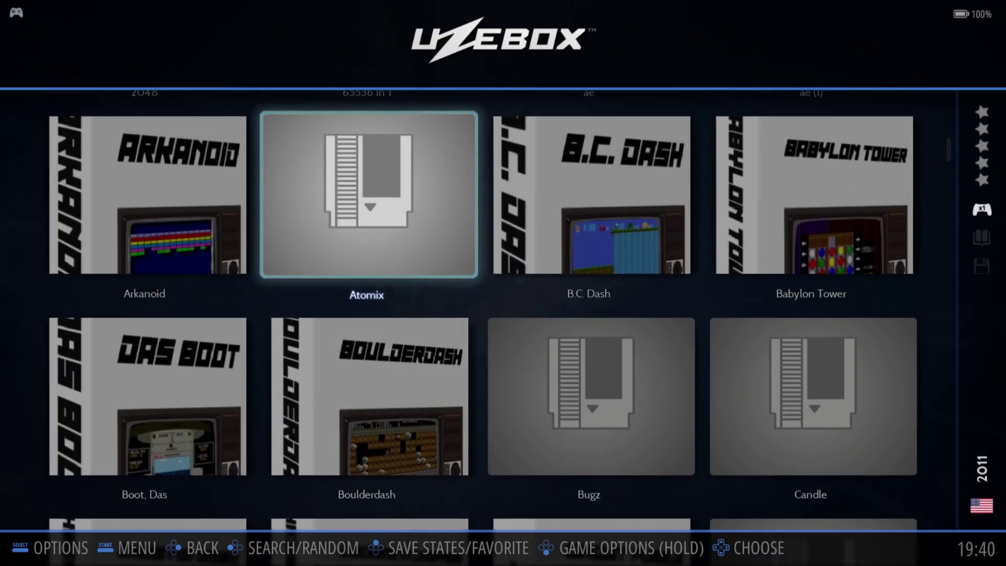
key("Down")
key("Right")
key("Up")
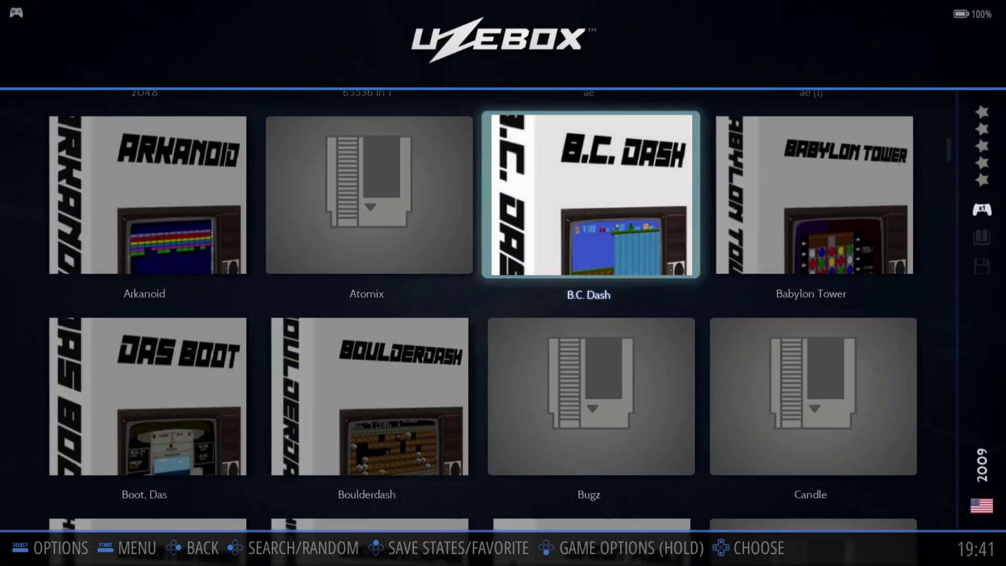
- Return to the system view and set the theme's gamelist view style to Detailed
key("BackSpace")
key("Escape")
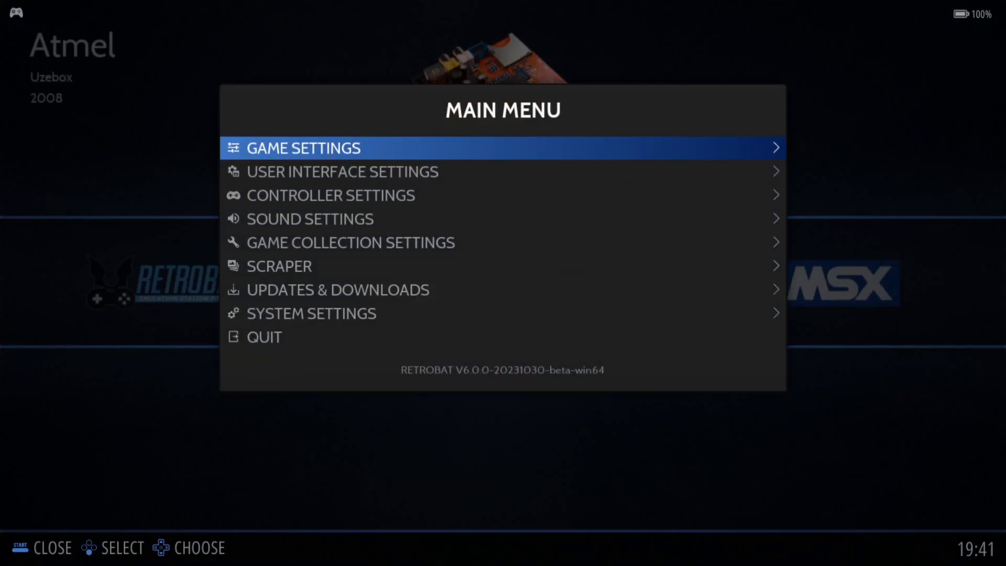
key("Down")
key("Return")
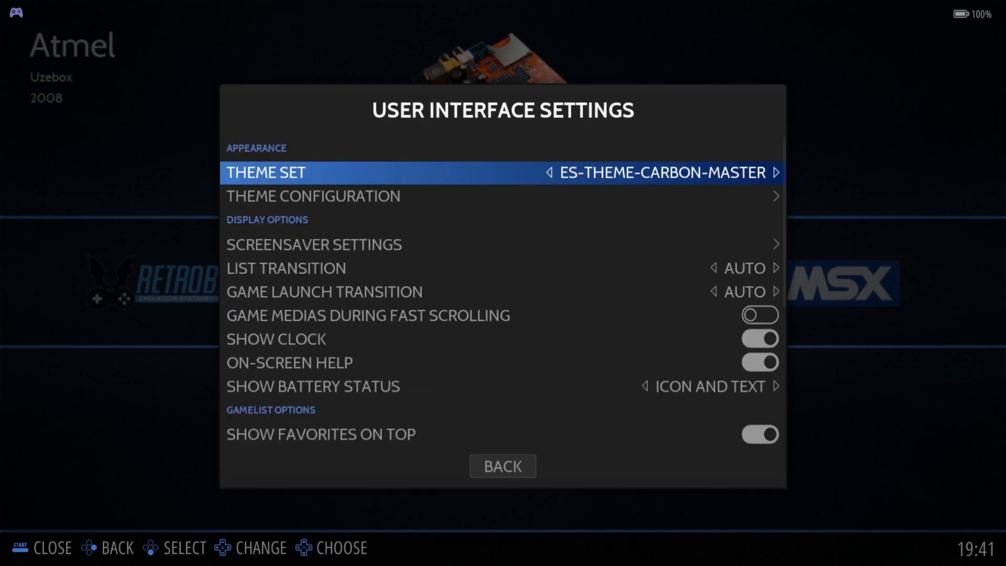
key("Down")
key("Return")
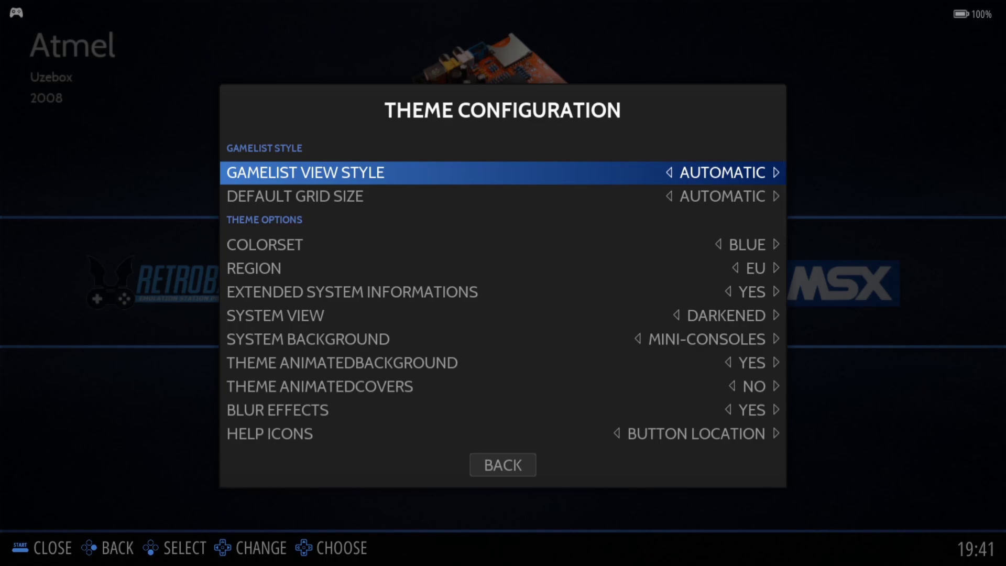
key("Return")
key("Down")
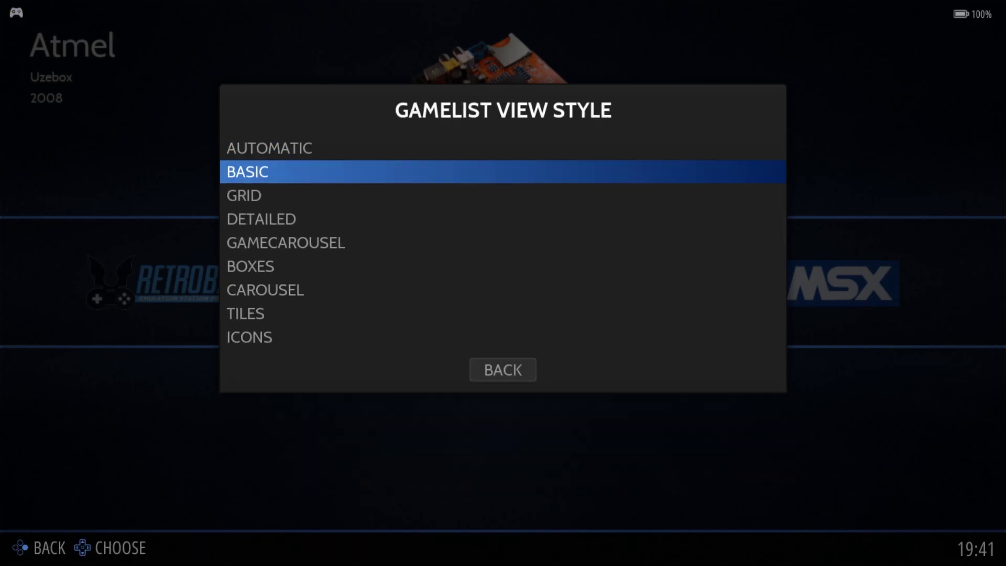
key("Down")
key("Down")
key("Return")
key("BackSpace")
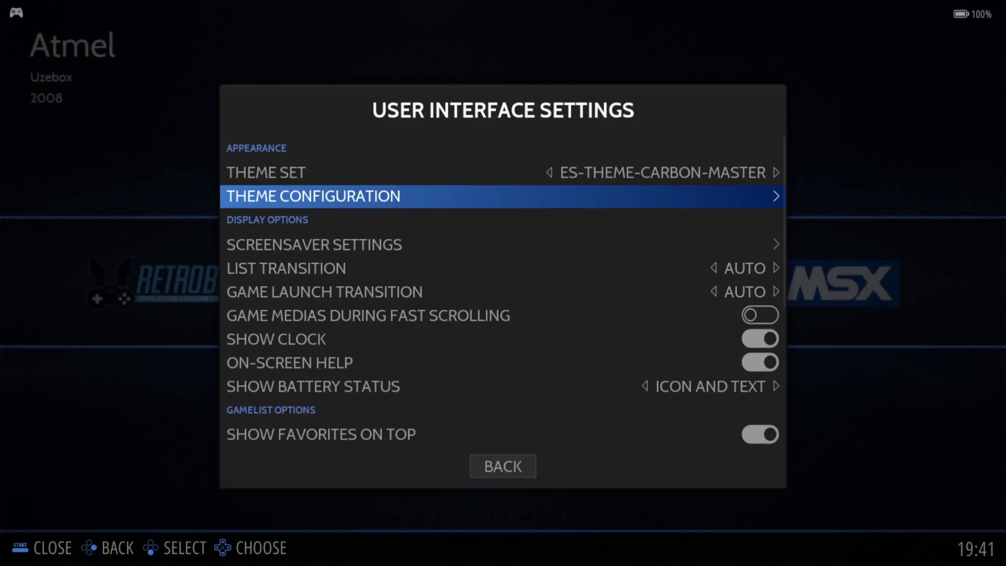
key("BackSpace")
key("BackSpace")
- Open the Uzebox game list and look through the games' box art and descriptions in the detailed view
key("Return")
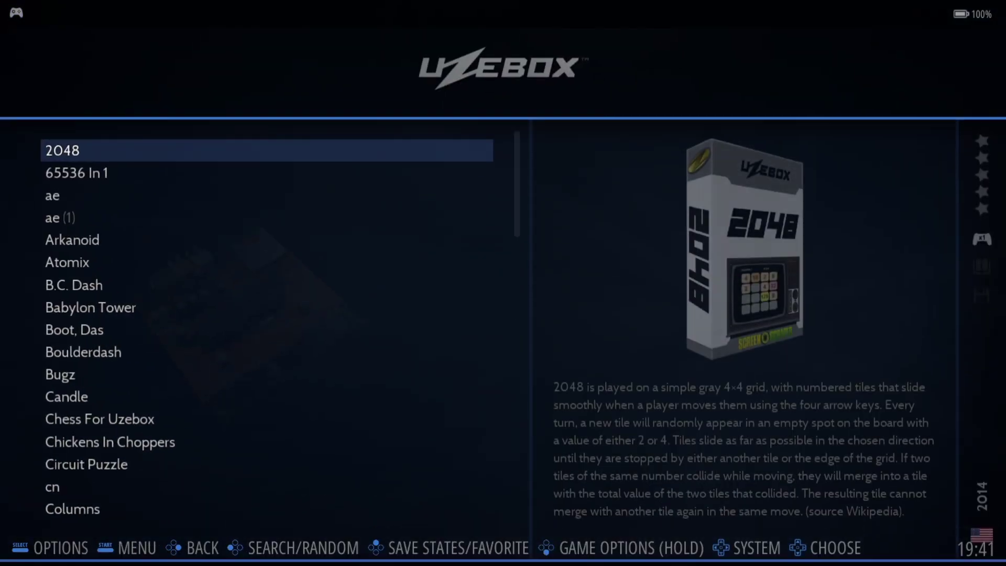
key("Down")
key("Down")
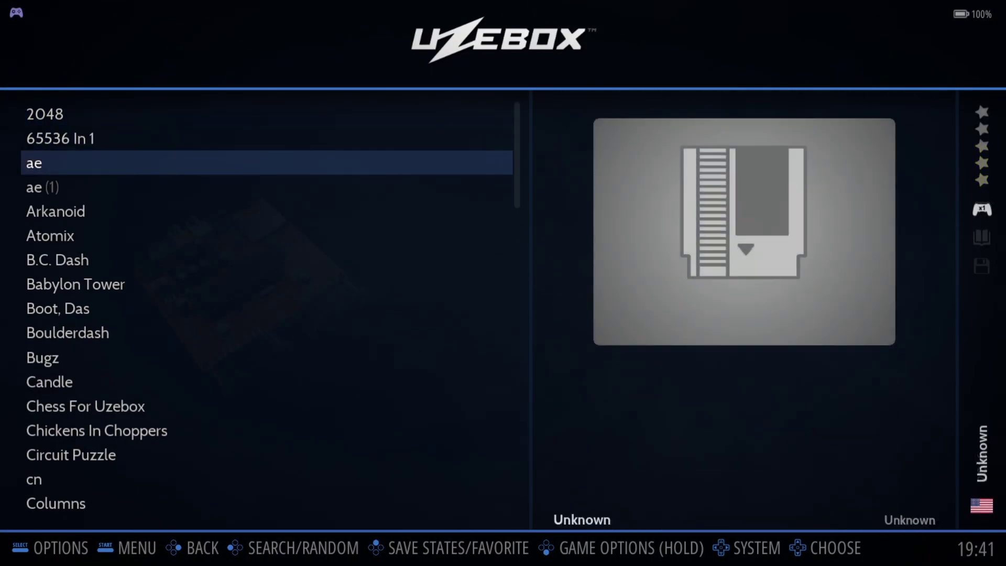
key("Down")
key("Down")
key("Down")
key("Down")
key("Down")
key("Up")
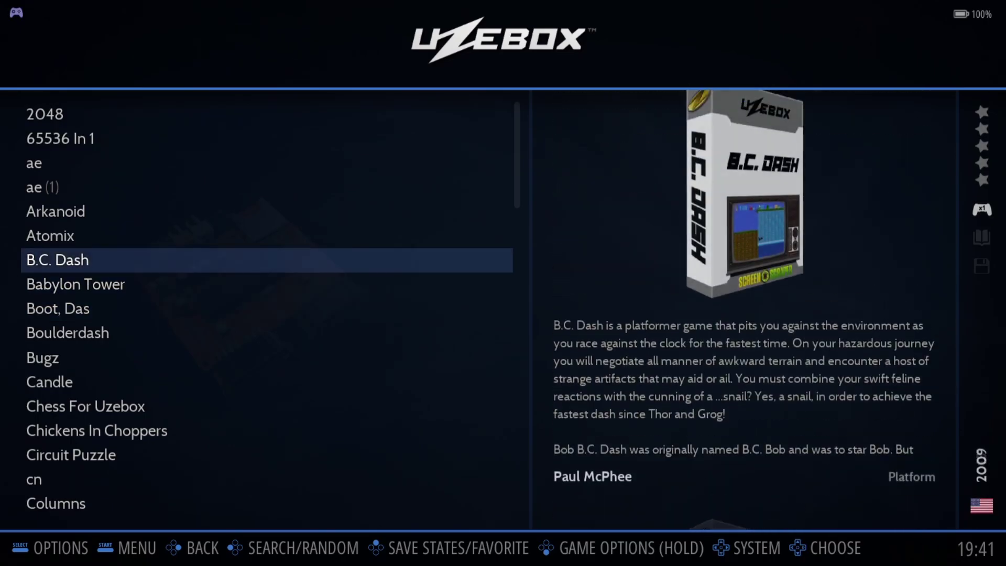
key("Down")
key("Down")
key("Down")
key("Down")
key("Down")
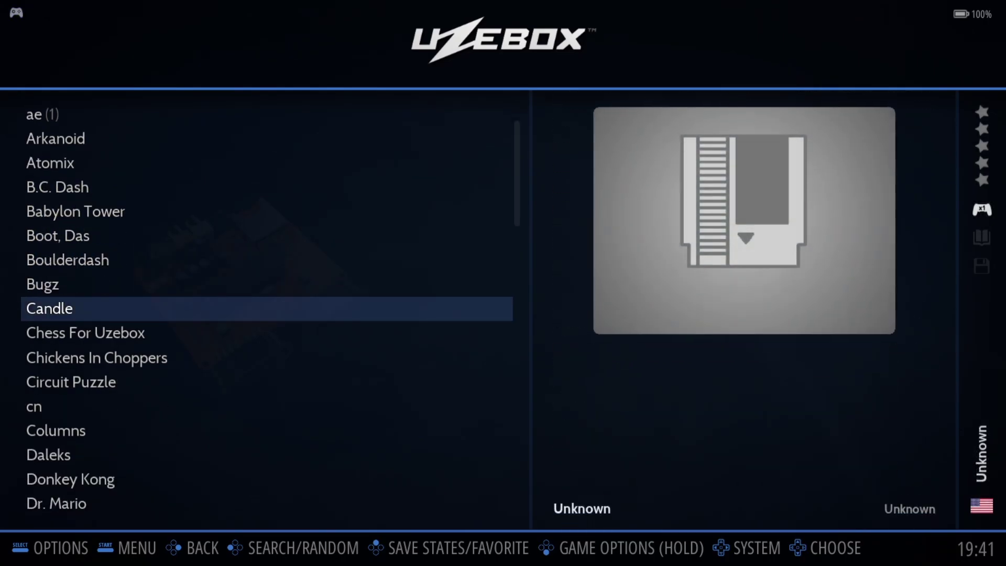
key("Down")
key("Down")
key("Up")
key("Up")
key("Up")
key("Up")
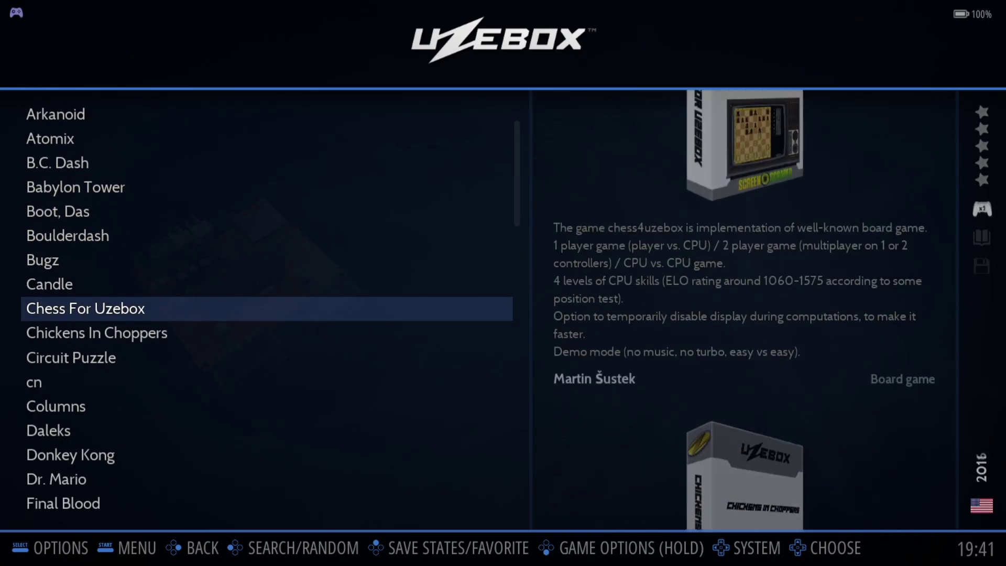
key("Up")
- Open the advanced system options for Uzebox and examine the available emulator choices
key("space")
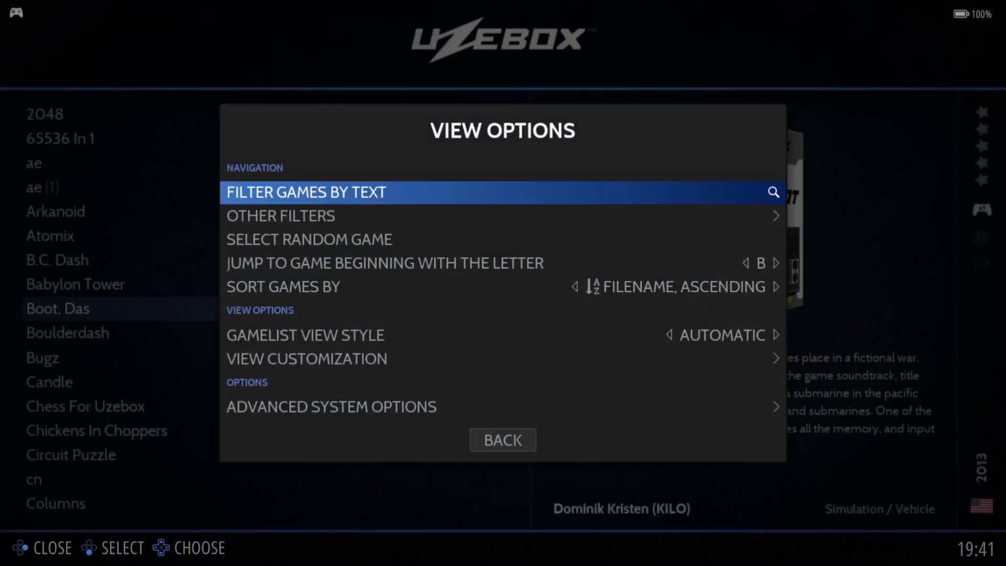
key("Up")
key("Up")
key("Return")
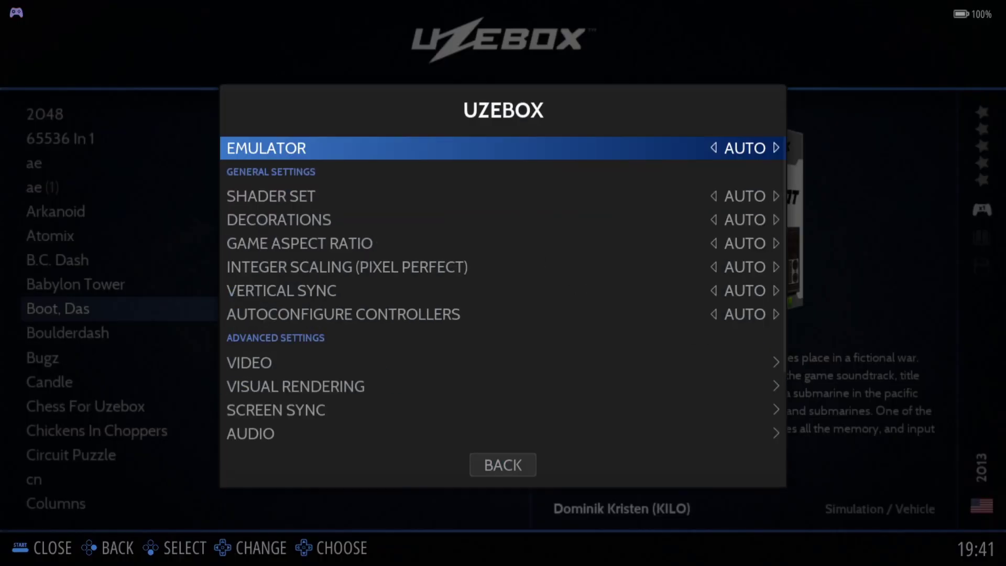
key("Return")
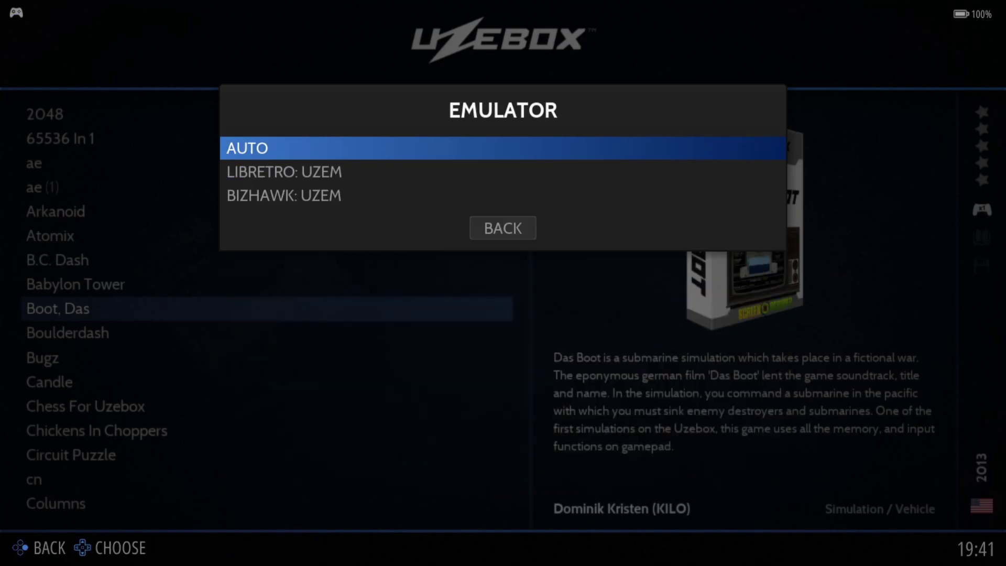
key("Down")
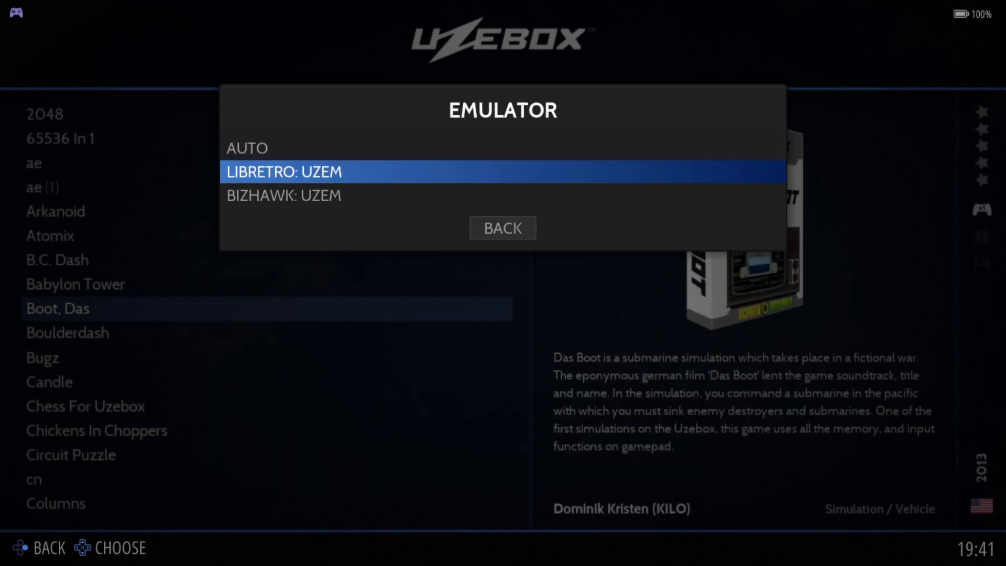
key("Down")
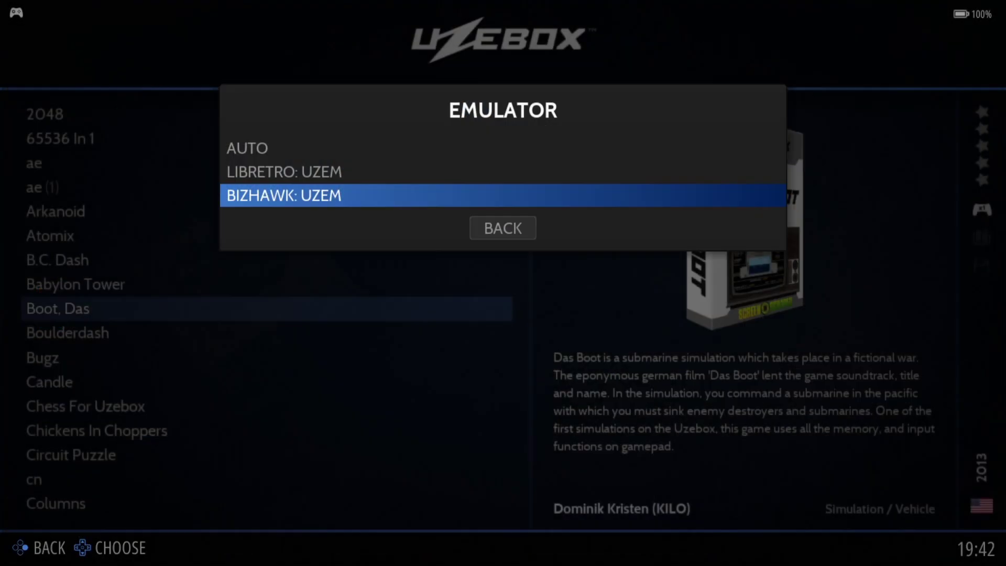
key("Up")
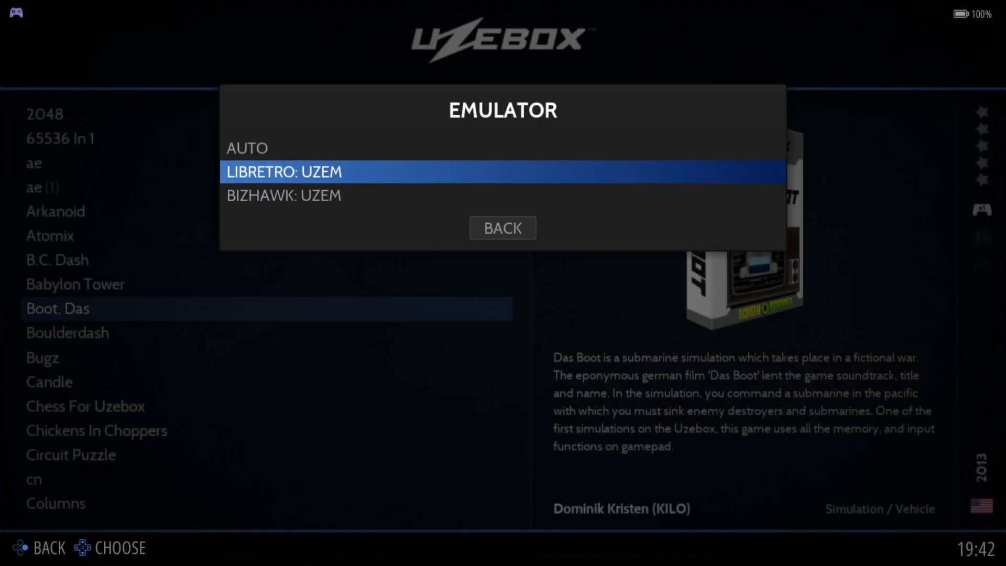
- Reopen the Uzebox emulator choices and select AUTO
key("Escape")
key("Return")
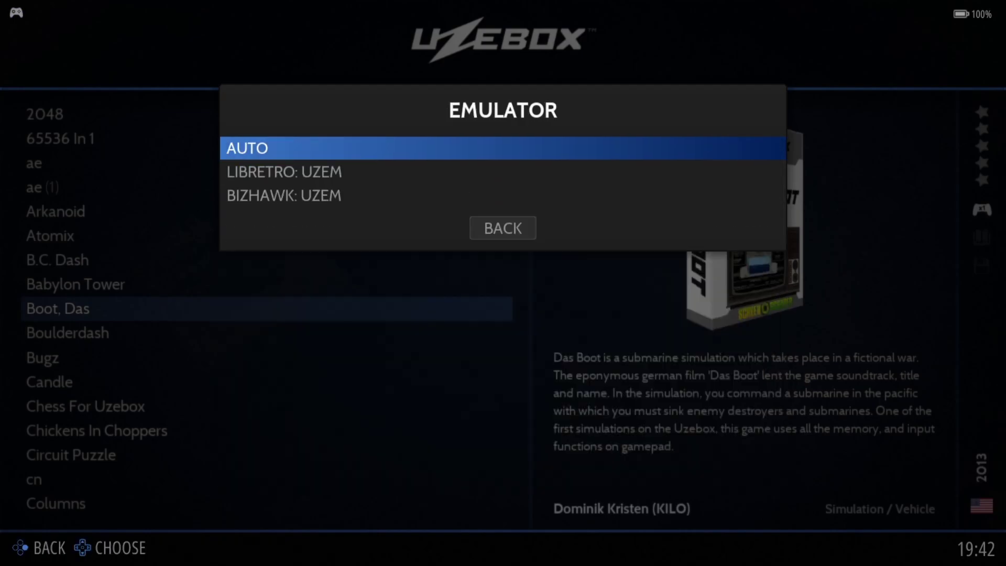
key("Down")
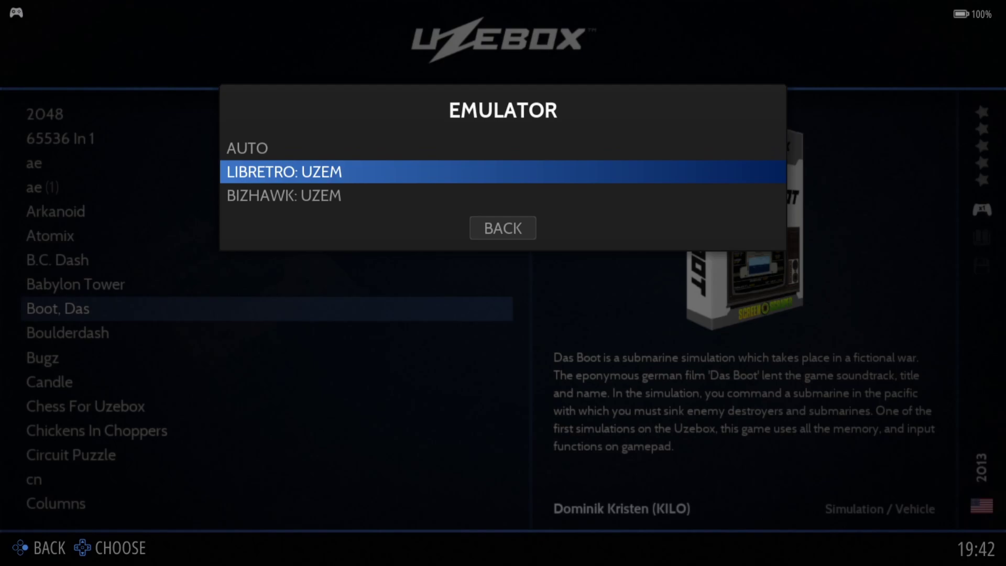
key("Up")
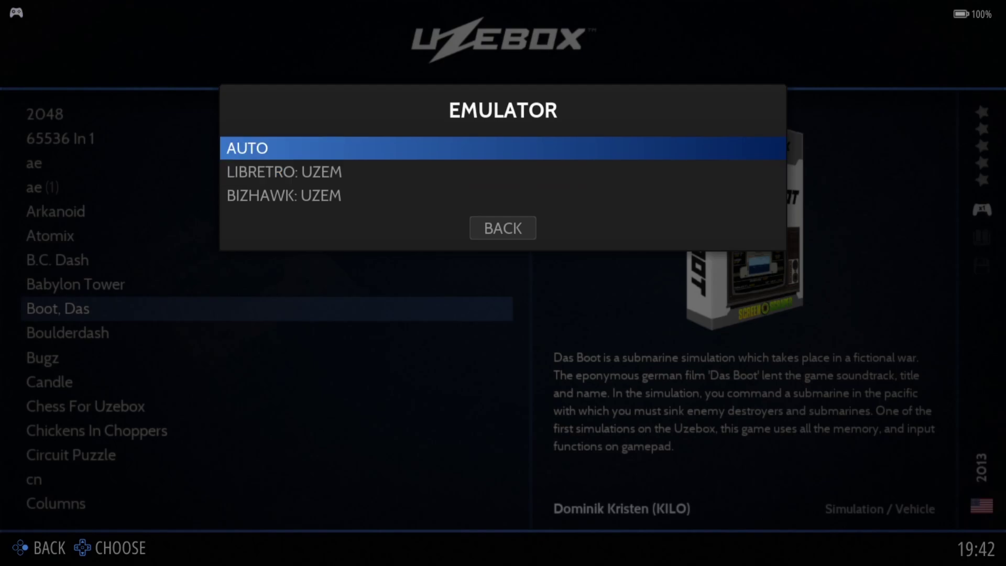
key("Return")
- Look at the shader set and decorations options for Uzebox and return to the game list
key("Down")
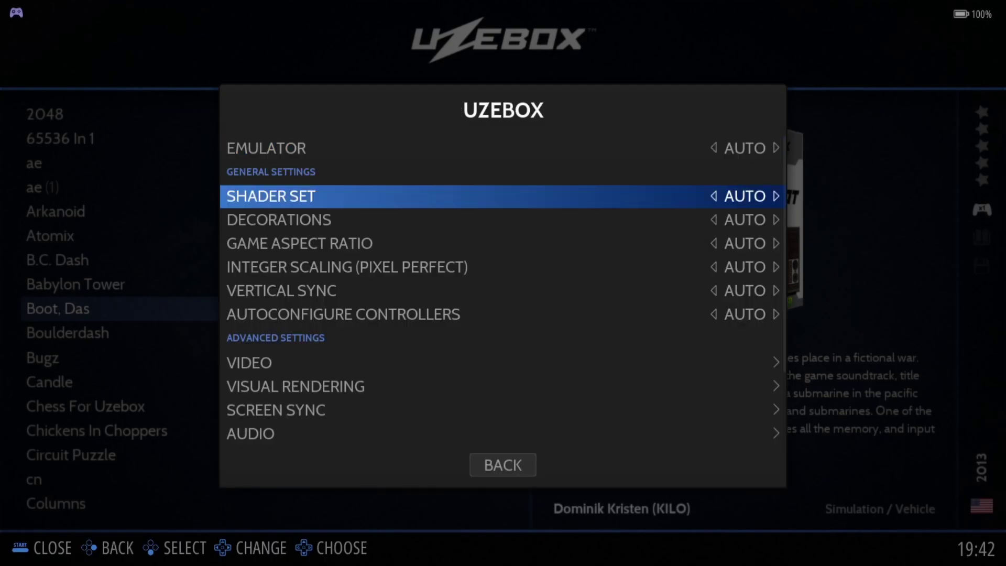
key("Return")
key("Return")
key("Down")
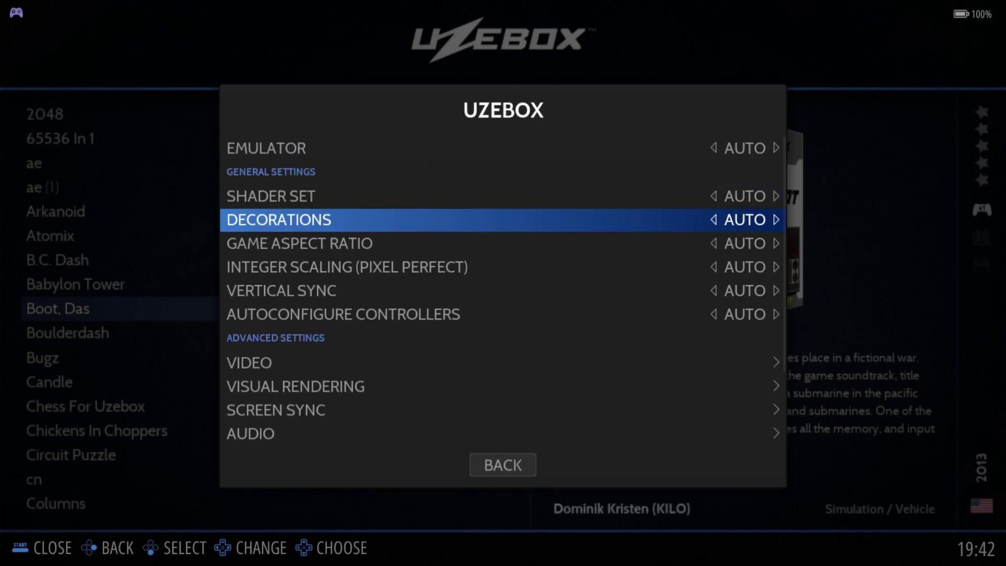
key("Return")
key("Escape")
key("Escape")
key("Escape")
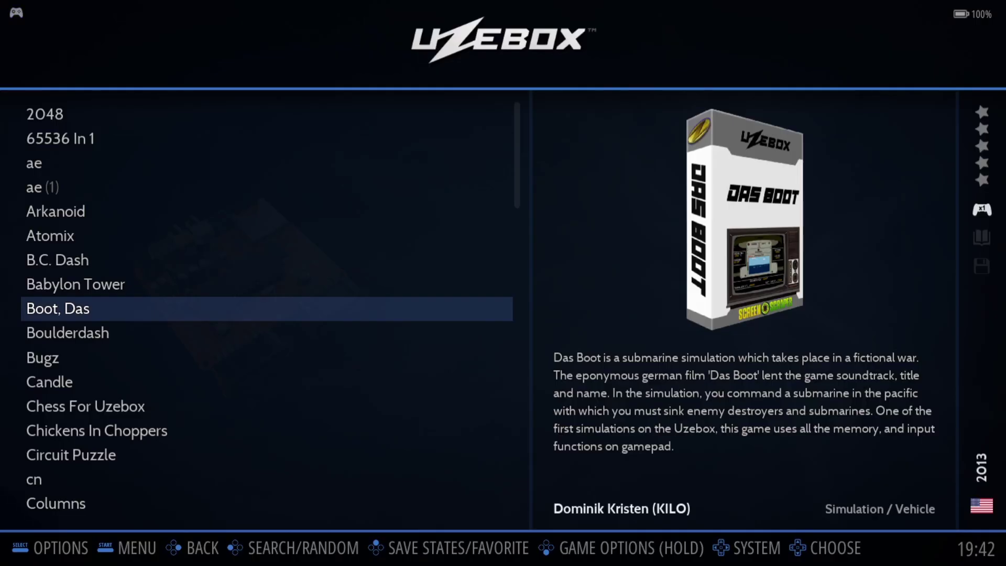
- Launch Arkanoid from the Uzebox game list and skip its intro to start round 1
key("Up")
key("Up")
key("Up")
key("Up")
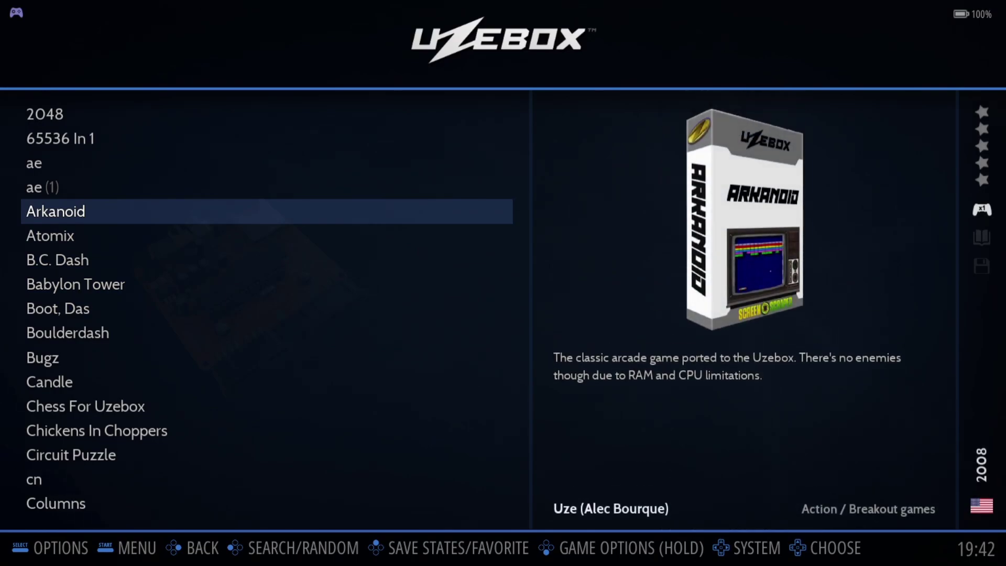
key("Return")
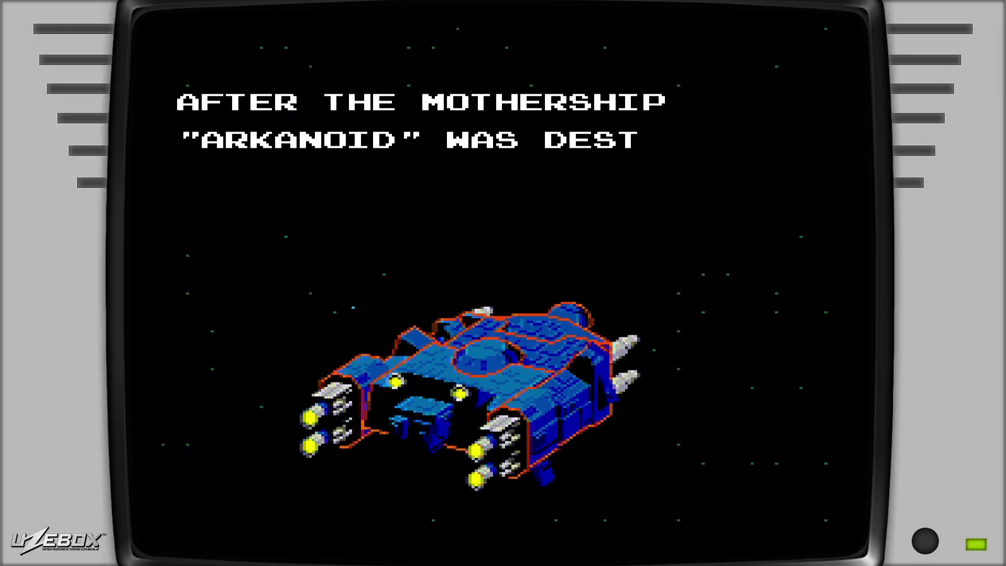
key("Return")
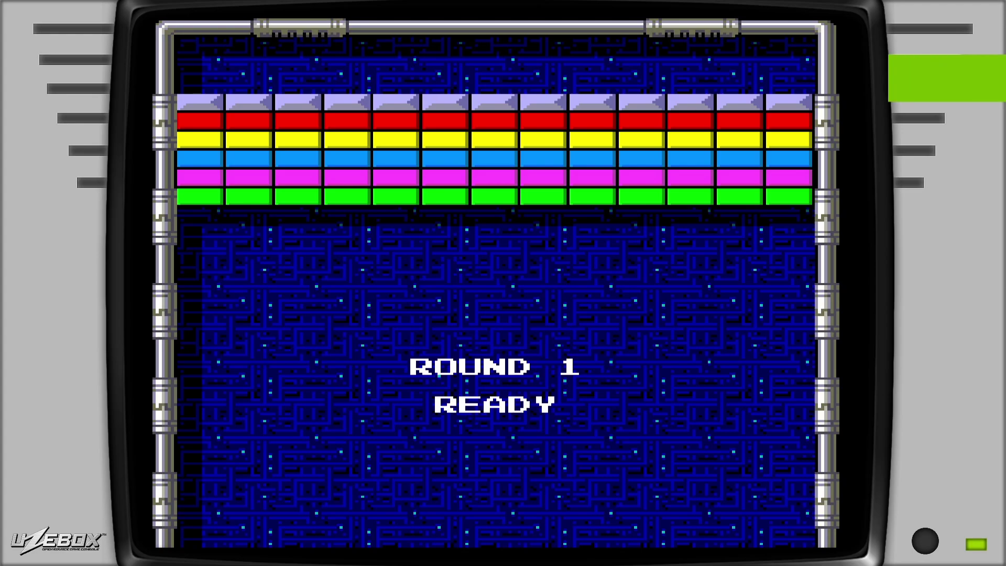
key("Right")
key("Left")
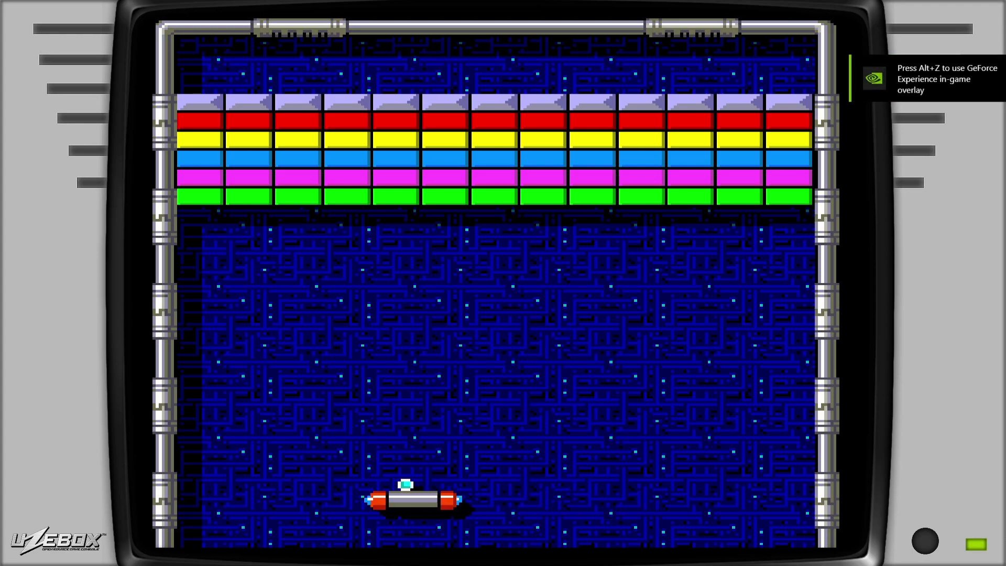
key("a")
key("Right")
key("Left")
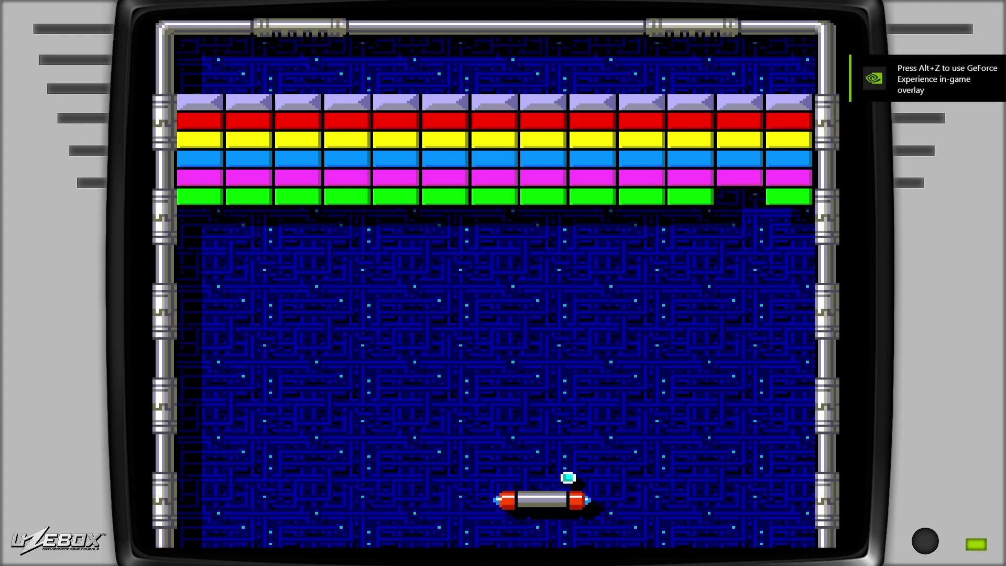
key("Right")
key("Left")
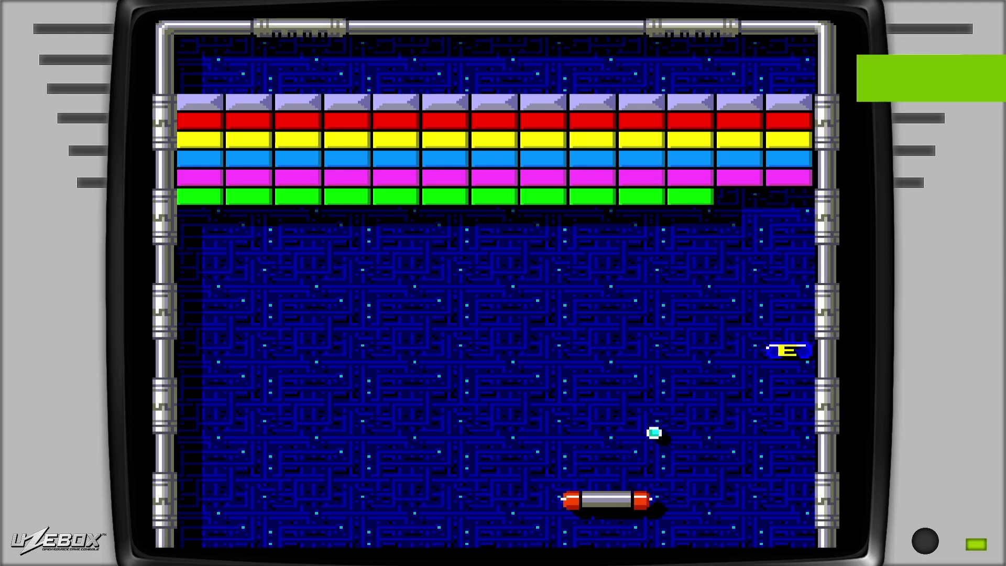
key("Right")
key("Left")
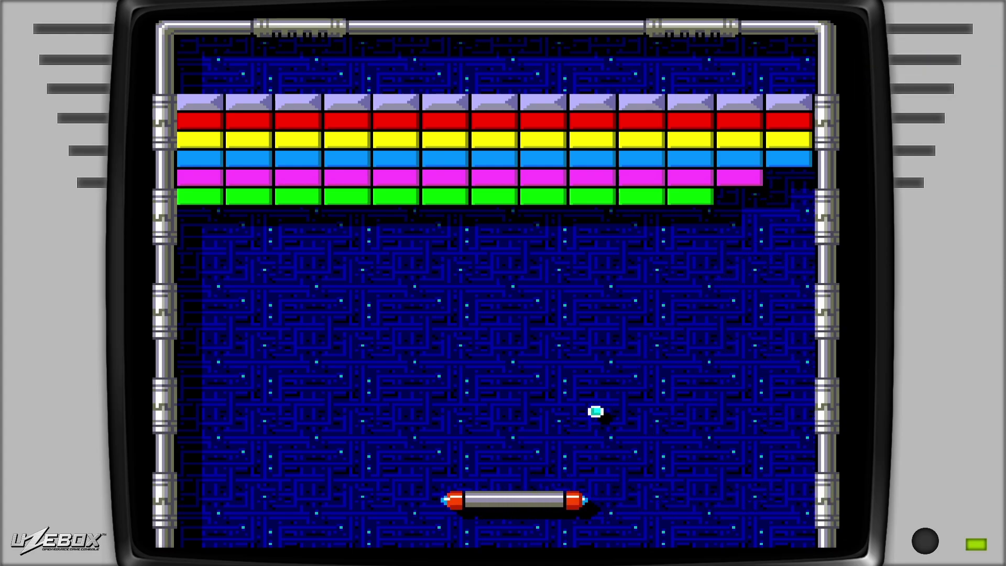
key("Right")
key("Left")
key("Right")
key("Left")
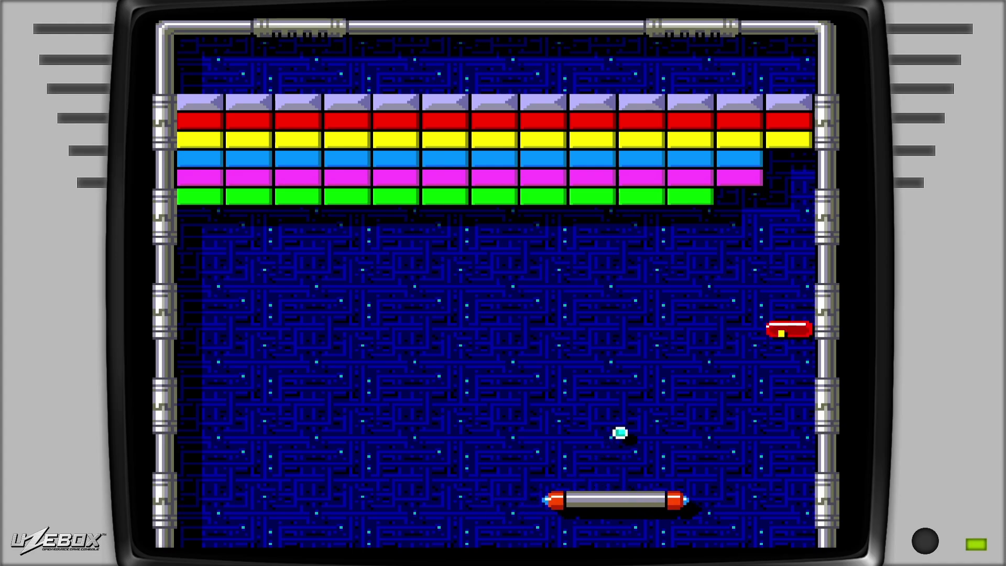
key("Right")
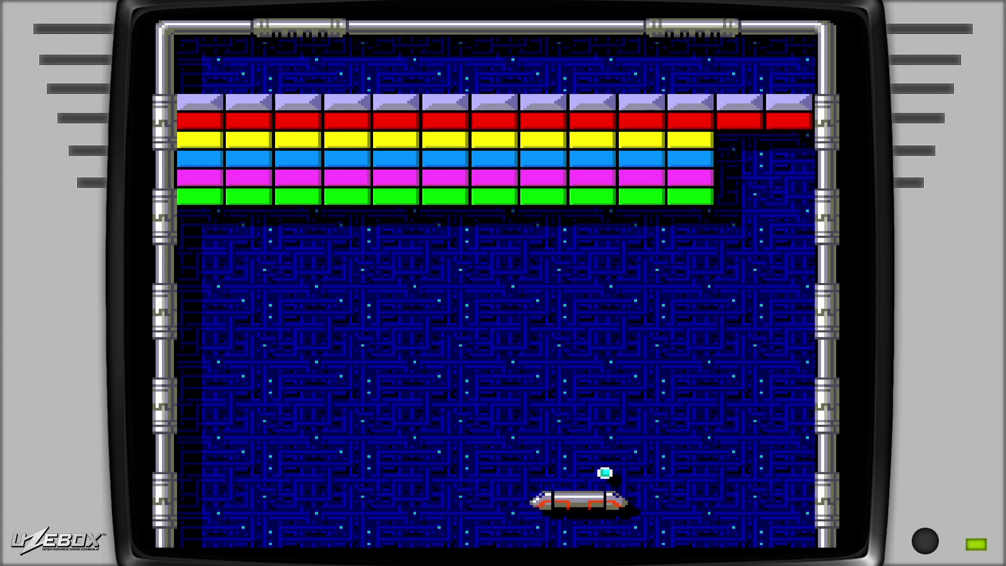
key("Left")
key("space")
key("space")
key("space")
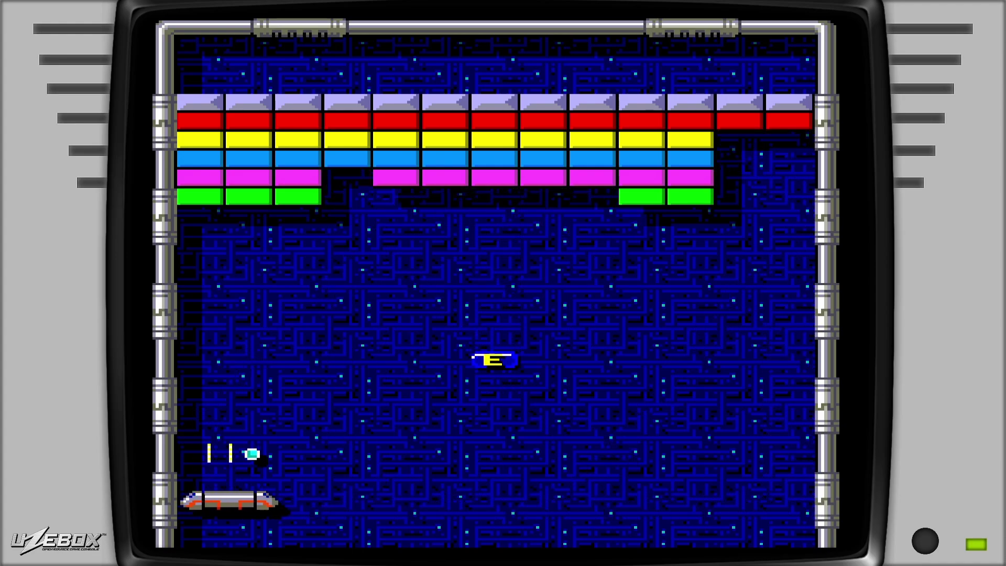
key("Right")
key("space")
key("Left")
key("space")
key("Right")
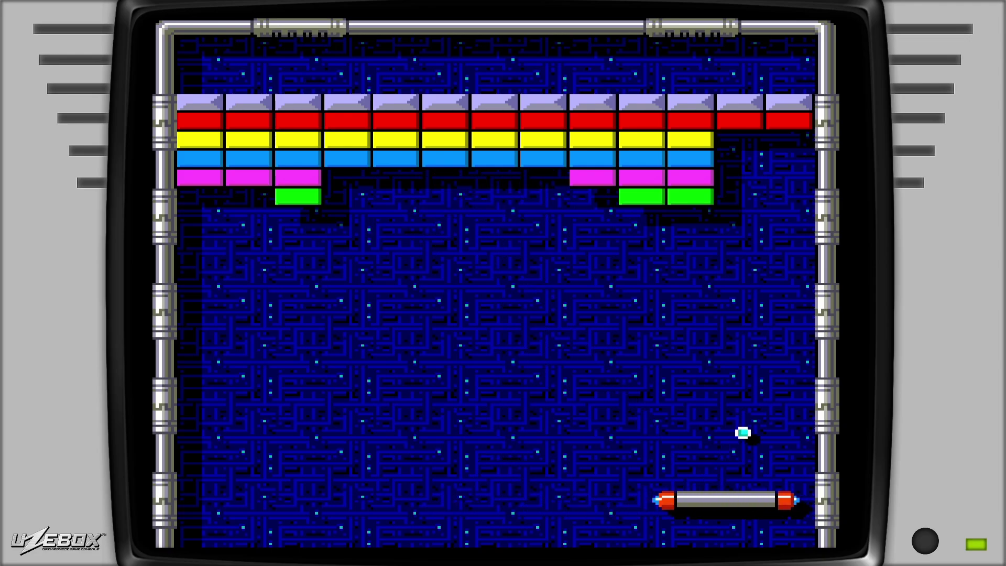
key("Left")
key("Left")
key("Right")
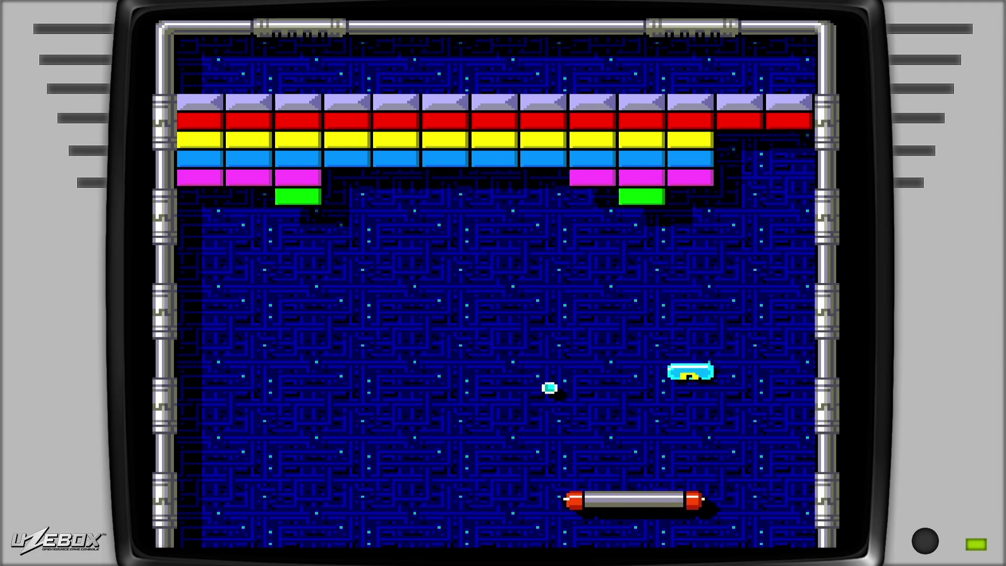
key("Left")
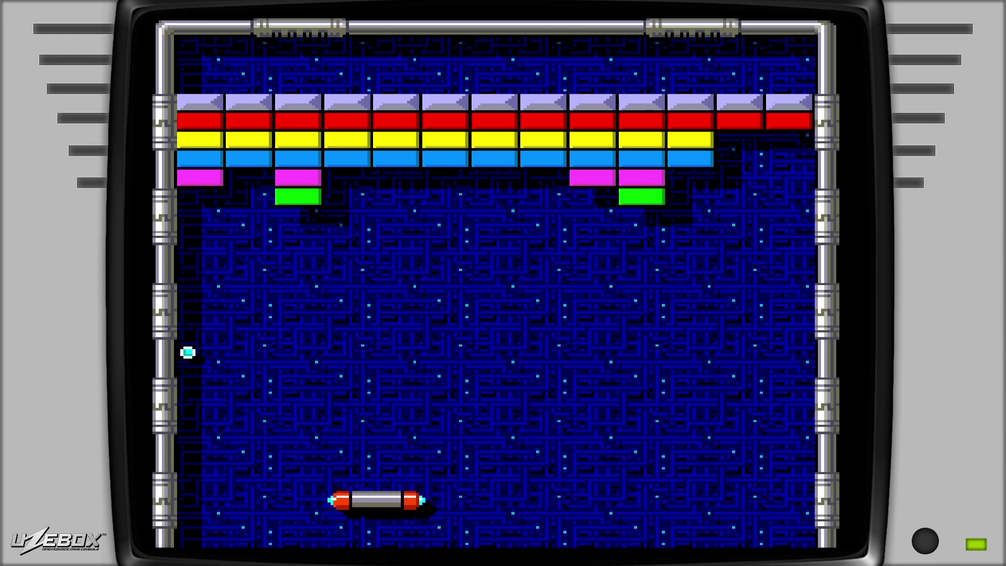
key("Right")
key("Left")
key("Right")
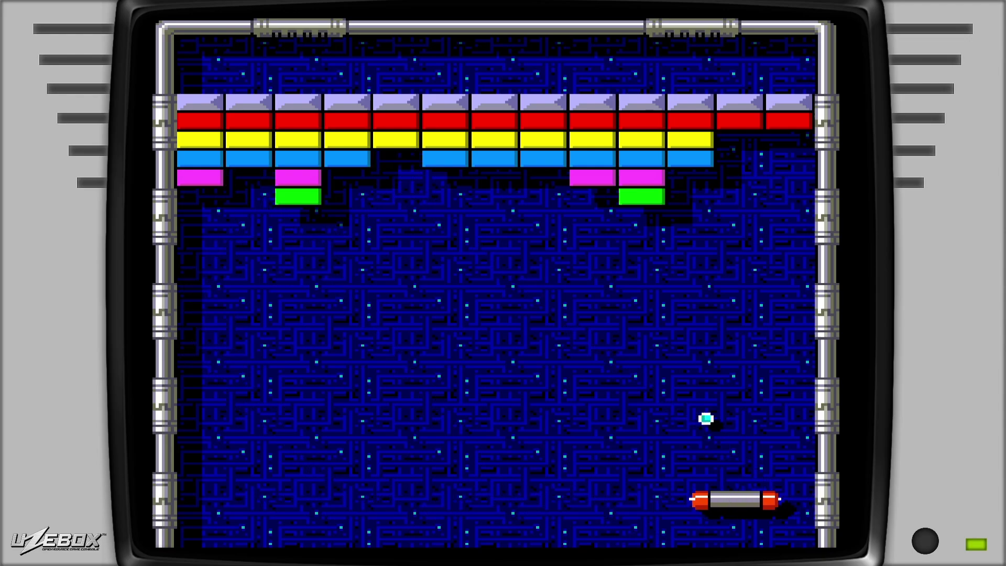
key("Left")
key("Left")
key("Right")
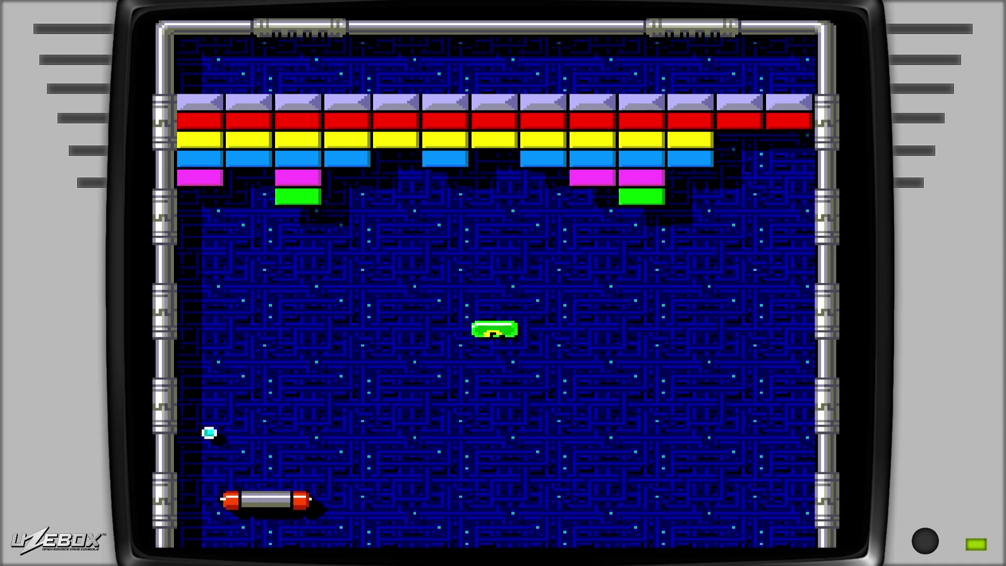
key("Right")
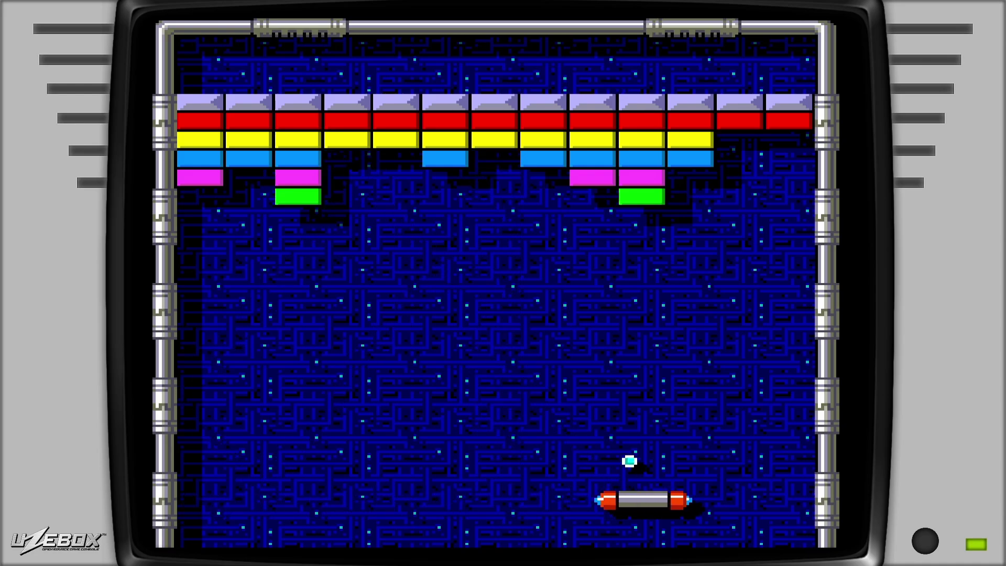
key("Left")
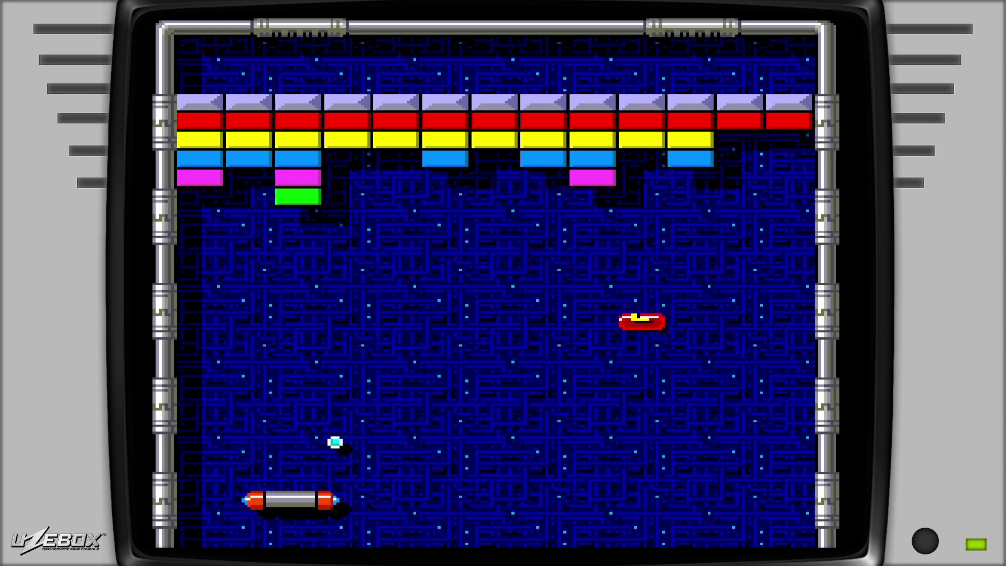
key("Right")
key("Left")
key("a")
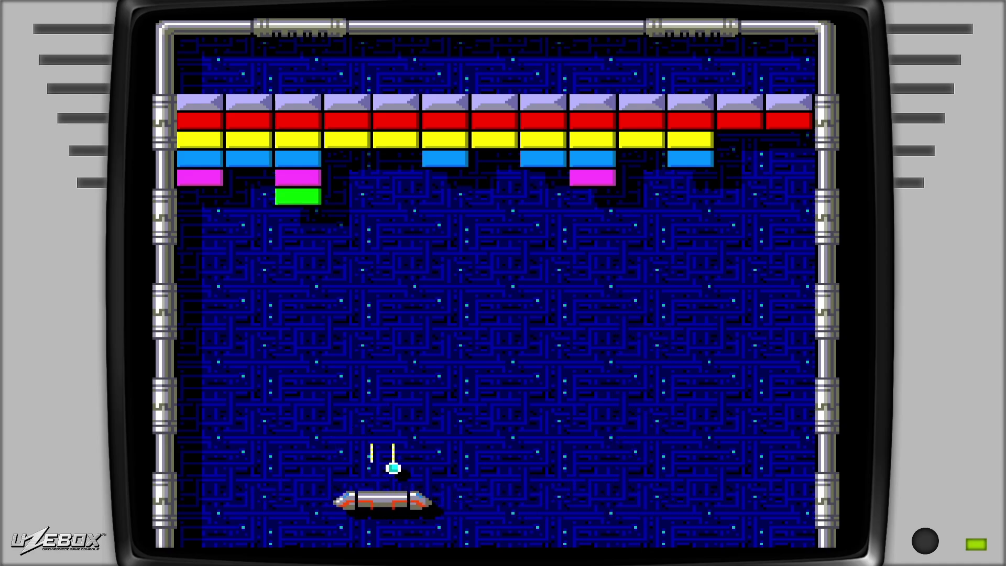
key("Right")
key("a")
key("a")
key("Left")
key("a")
key("Left")
key("Right")
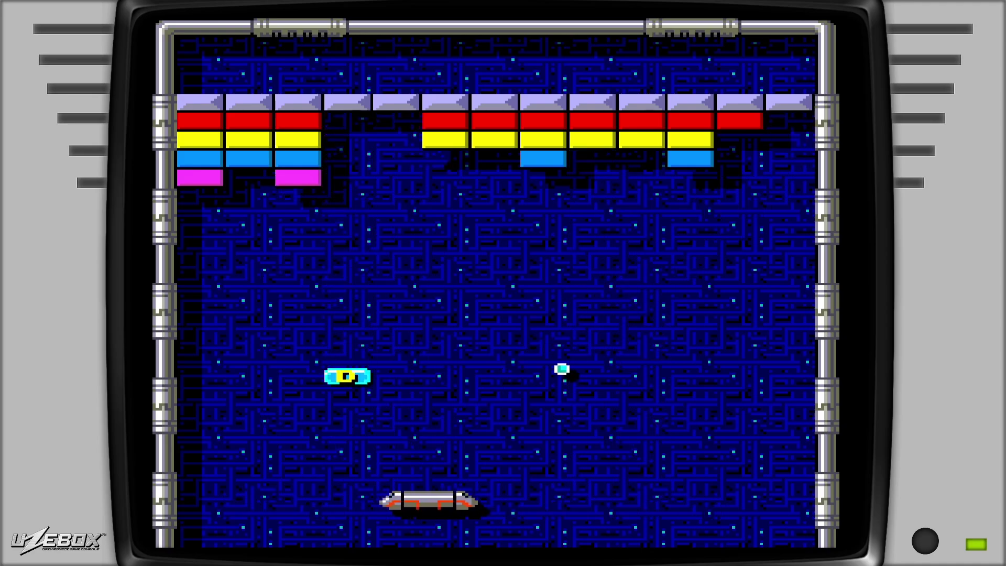
key("a")
key("a")
key("Left")
key("Right")
key("Left")
key("Right")
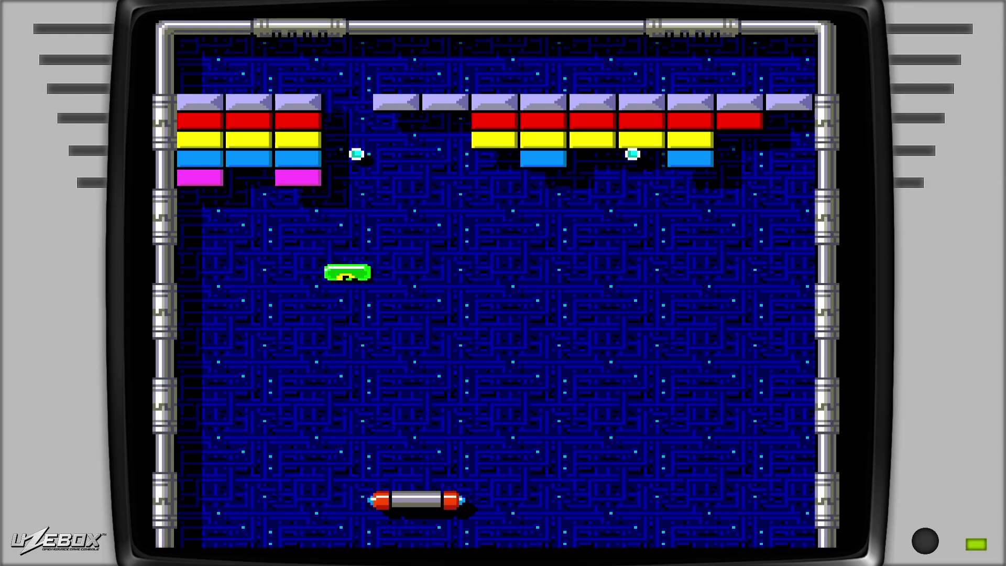
key("Left")
key("Right")
key("Left")
key("Right")
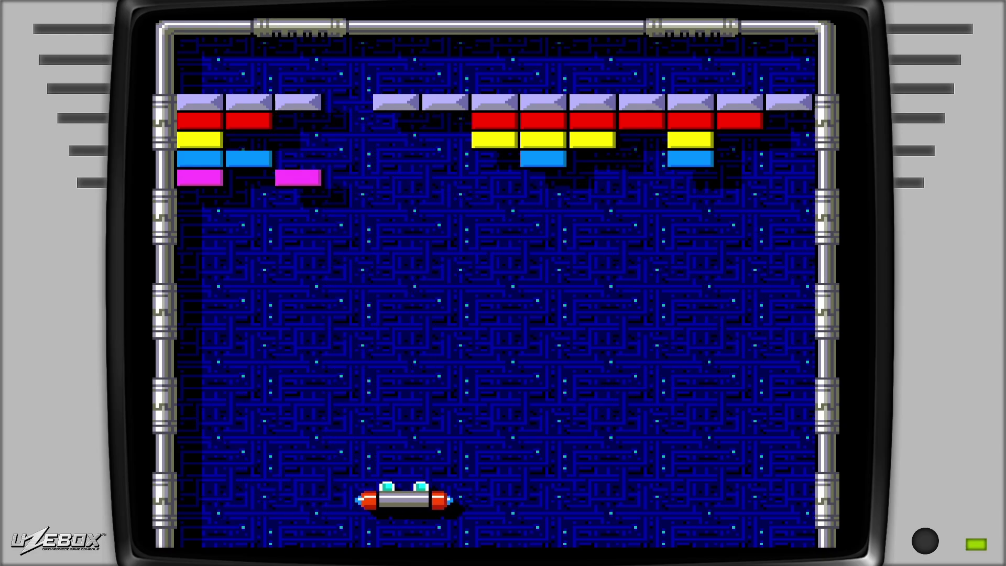
key("Right")
key("Left")
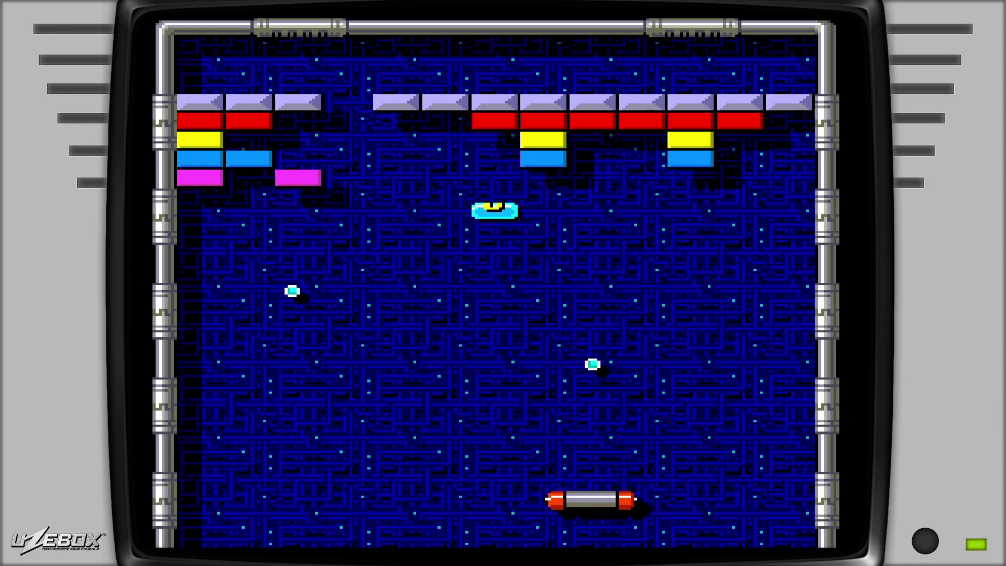
key("Right")
key("Right")
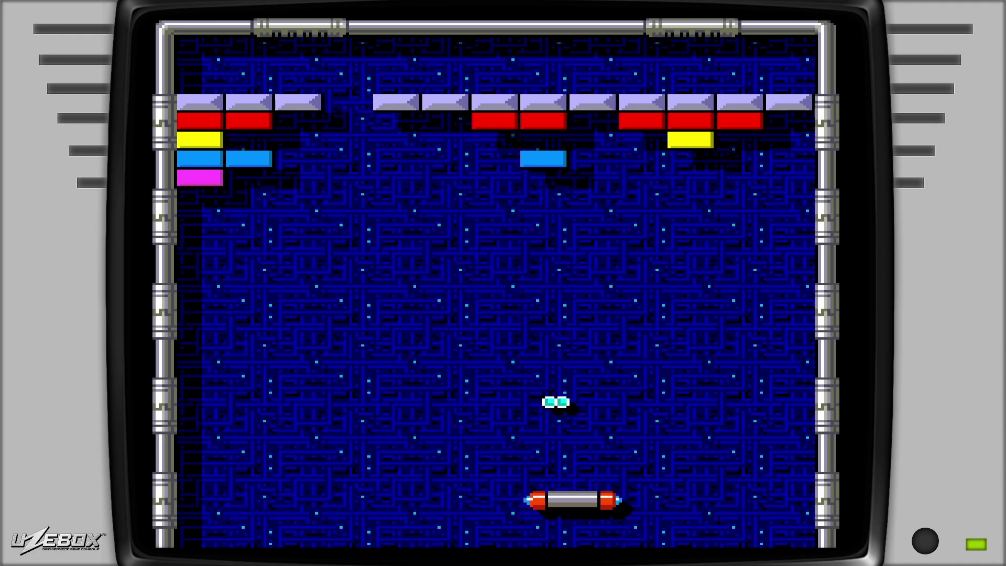
- Play Arkanoid round 1 by steering the paddle to keep the balls in play and break bricks
key("Left")
key("Left")
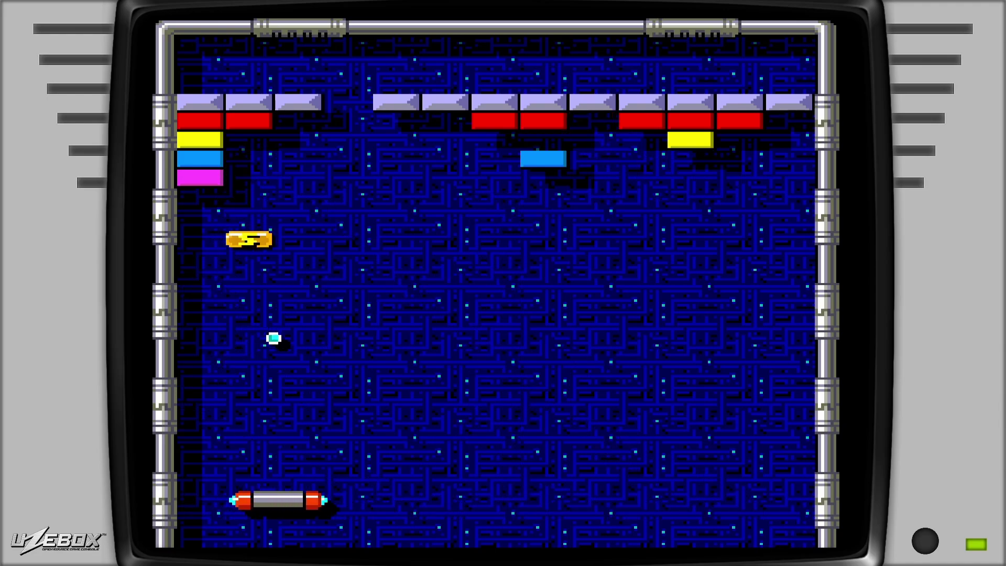
key("Right")
key("Left")
key("Right")
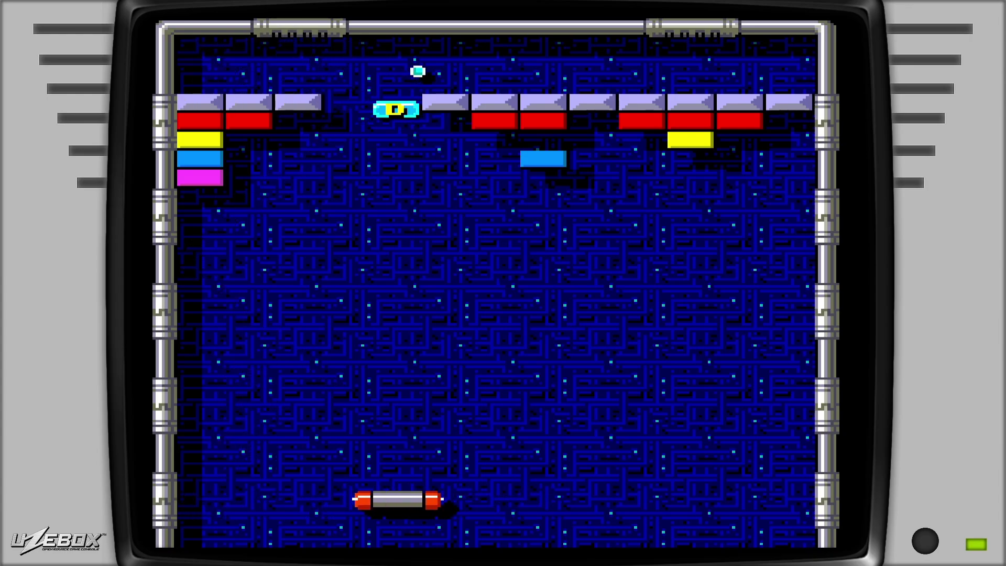
key("Left")
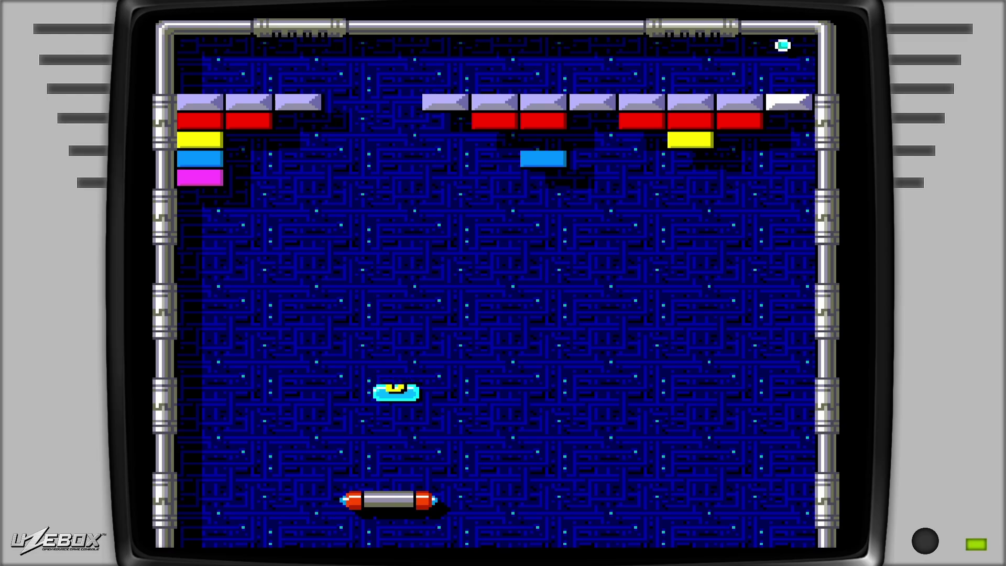
key("Right")
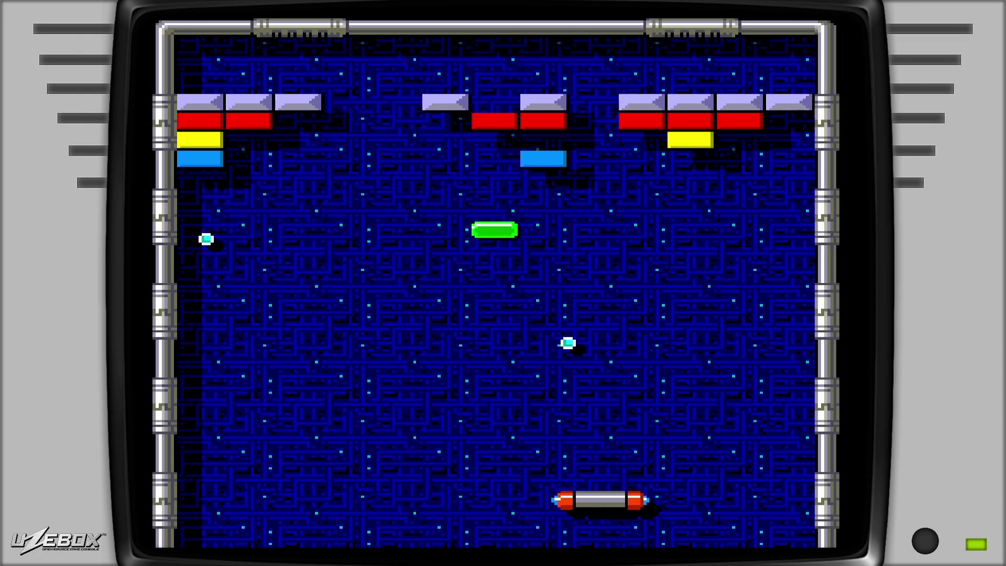
key("Left")
key("Left")
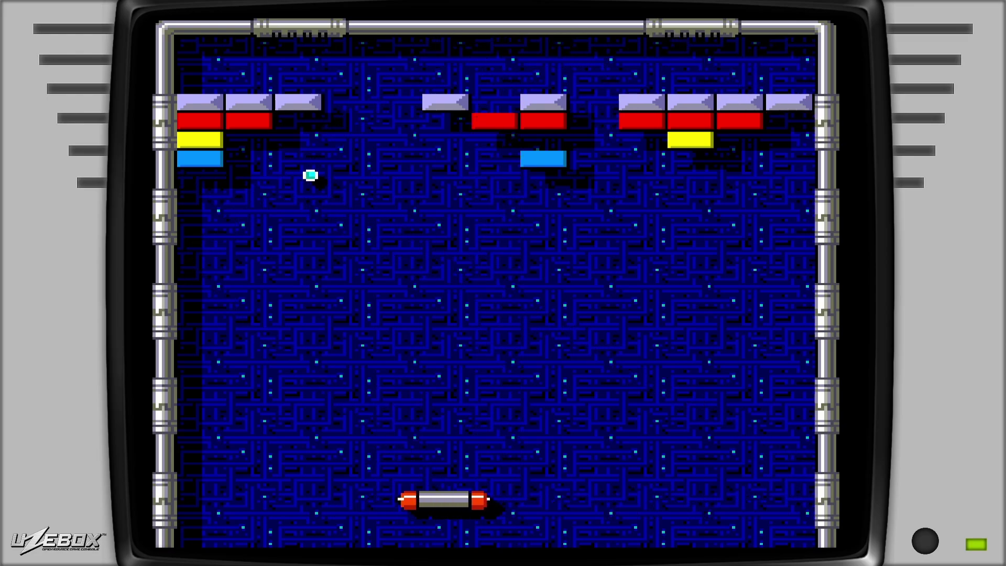
key("Right")
key("Left")
key("Right")
key("Left")
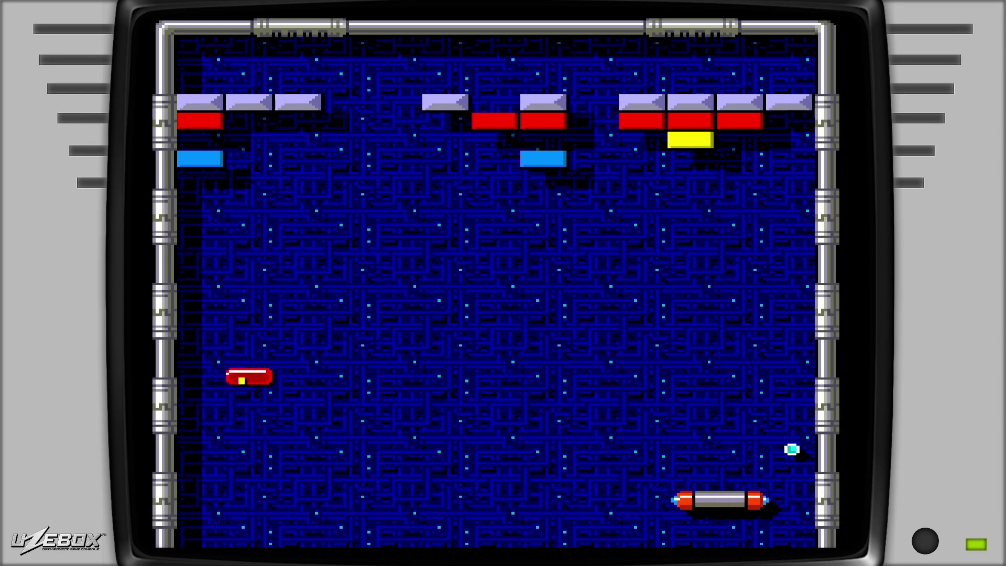
- Catch the red laser capsule and fire lasers at the remaining bricks while returning the ball
key("Right")
key("a")
key("Left")
key("a")
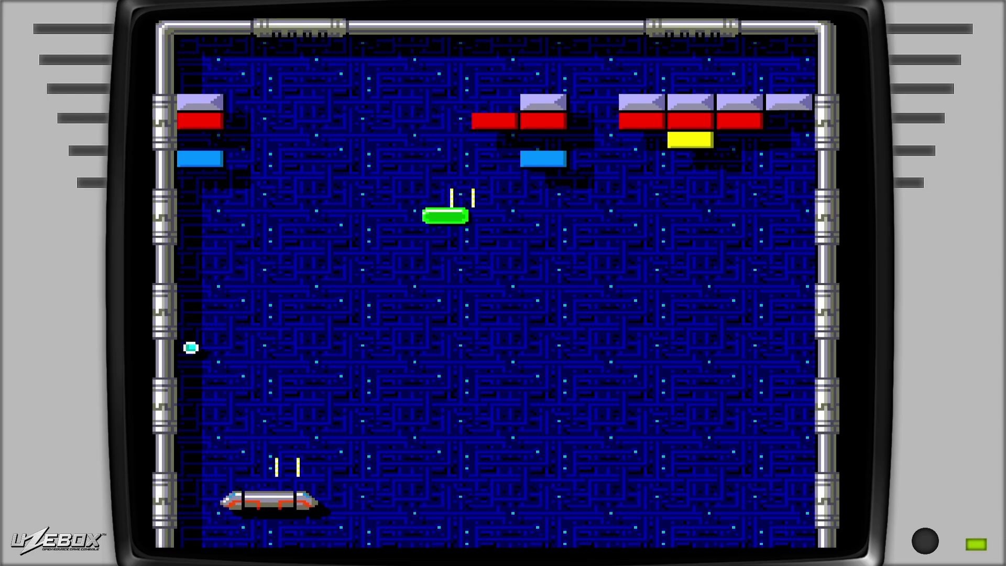
key("Right")
key("a")
key("a")
key("Left")
key("a")
key("Left")
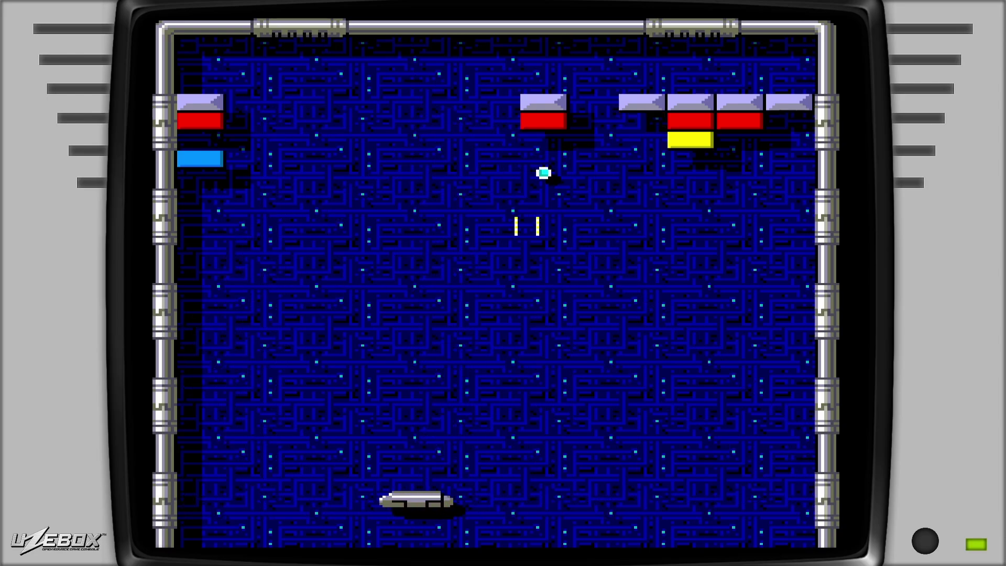
- Keep the ball in play with the Arkanoid paddle, then return to the Uzebox game list
key("Right")
key("Left")
key("Right")
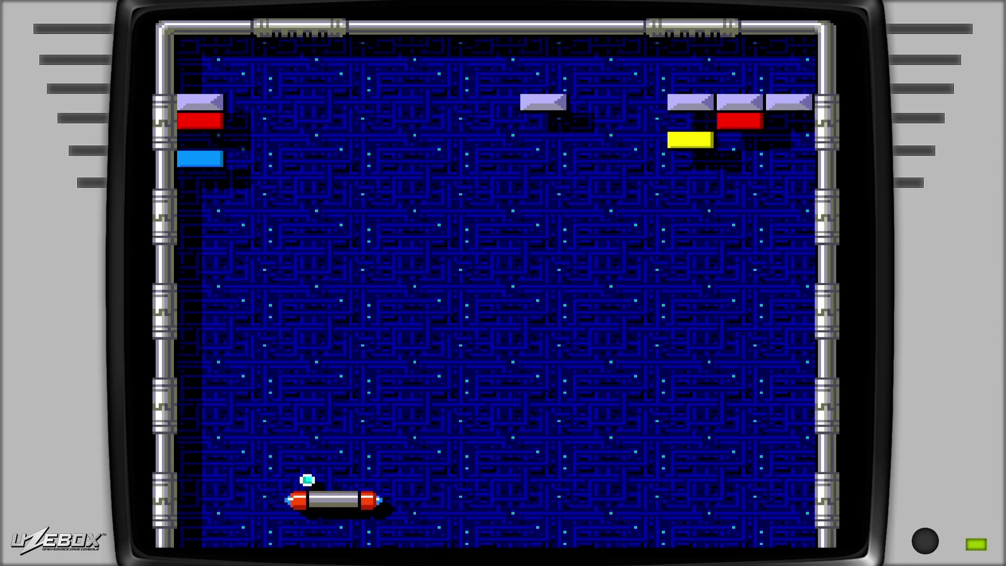
key("Left")
key("Left")
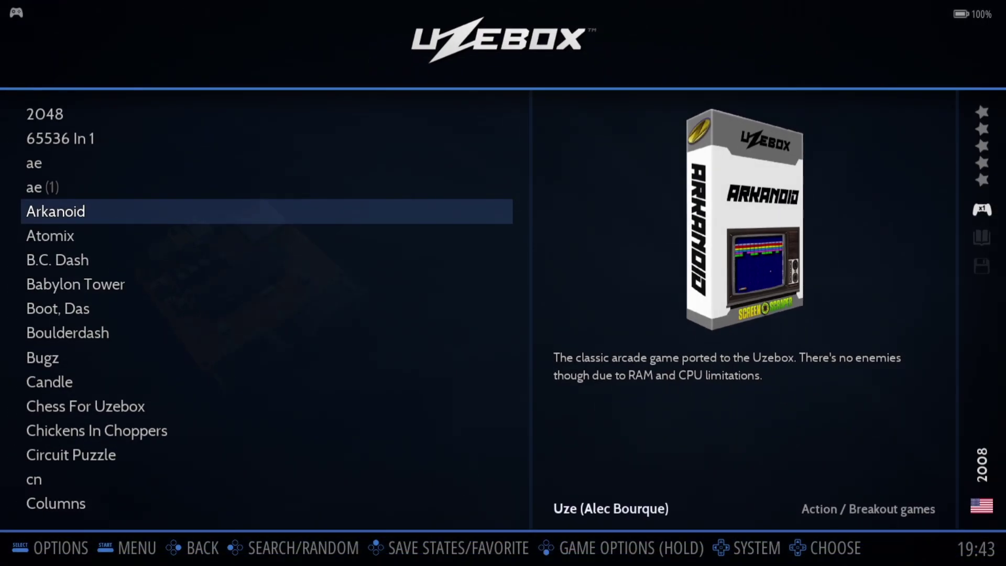
- Launch B.C. Dash from the Uzebox list, start a run and make the panther jump, then return to the list
key("Down")
key("Down")
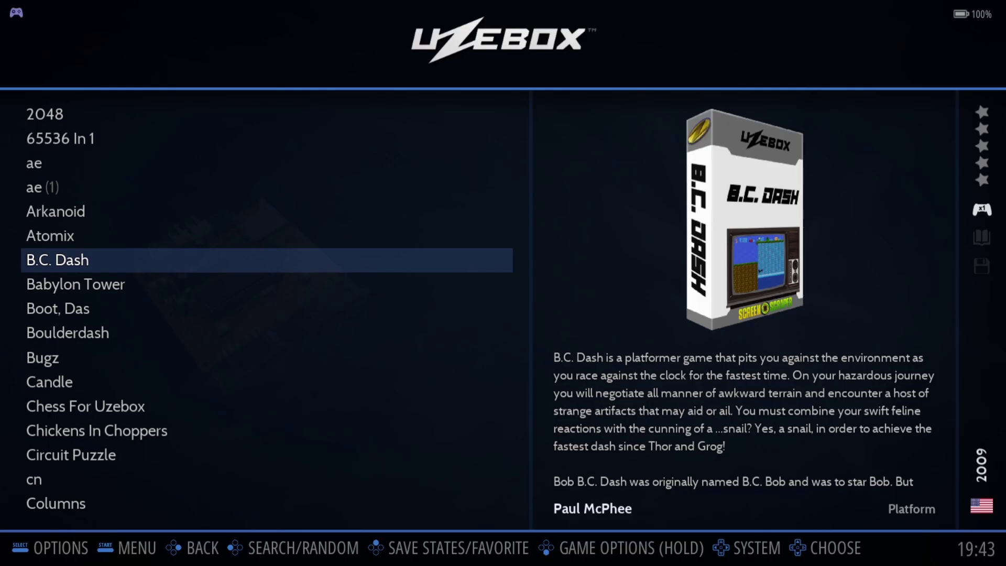
key("Return")
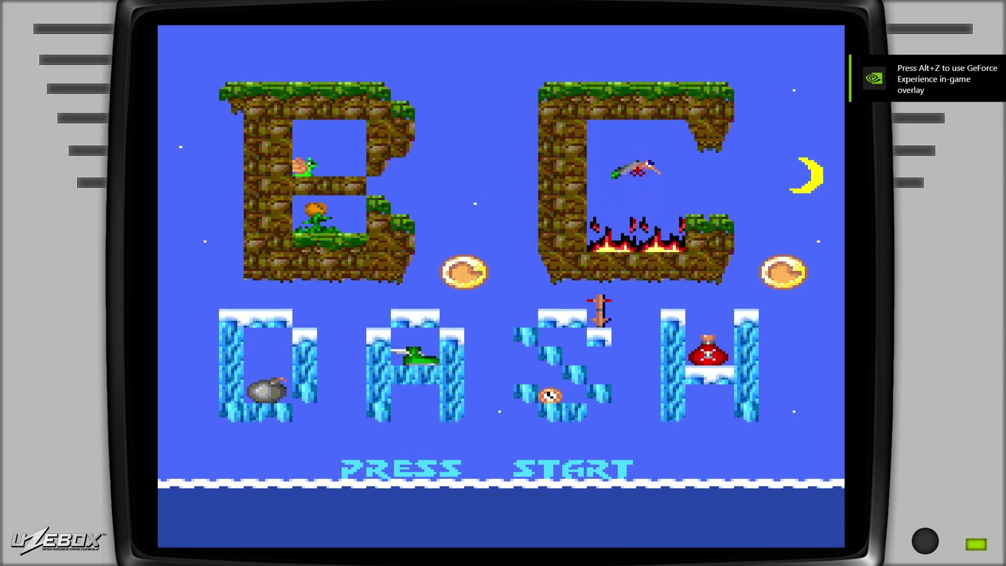
key("Return")
key("a")
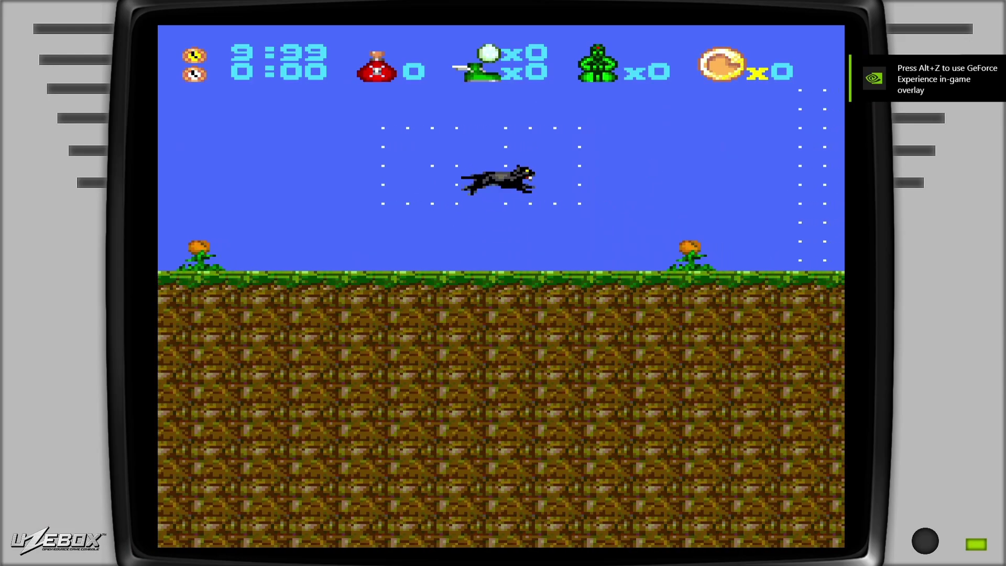
key("a")
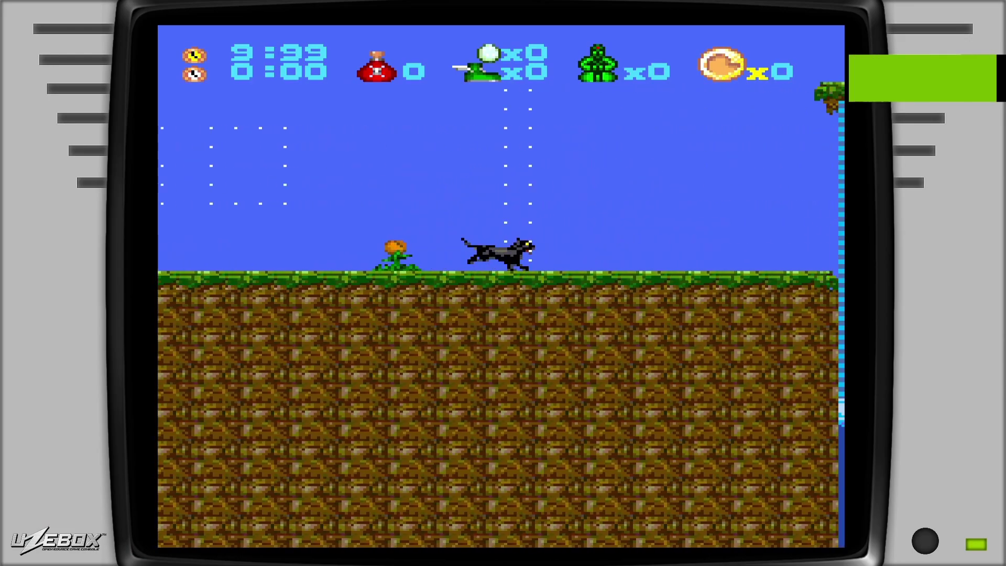
key("a")
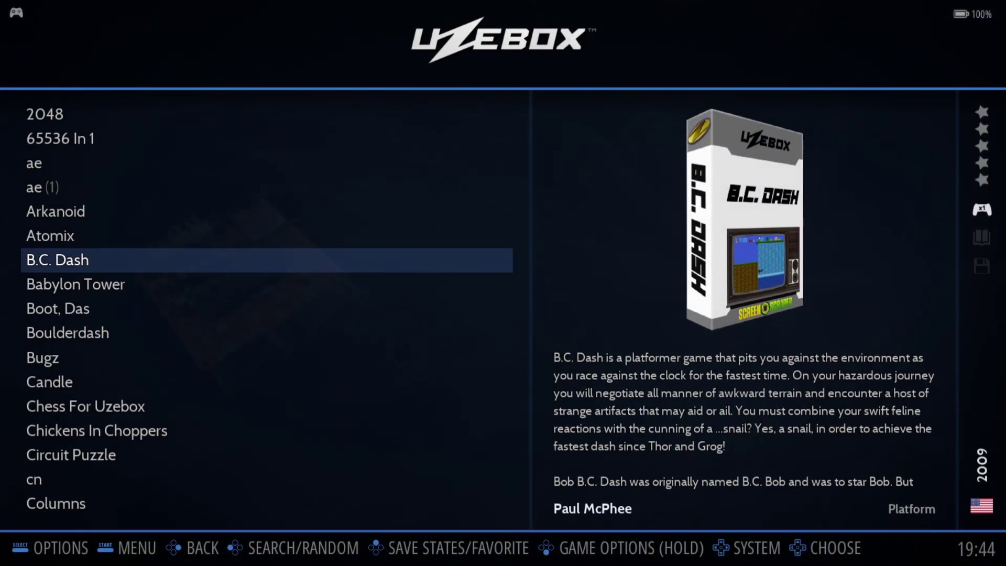
- Find Donkey Kong in the Uzebox game list, launch it and start a game from its title screen
key("Down")
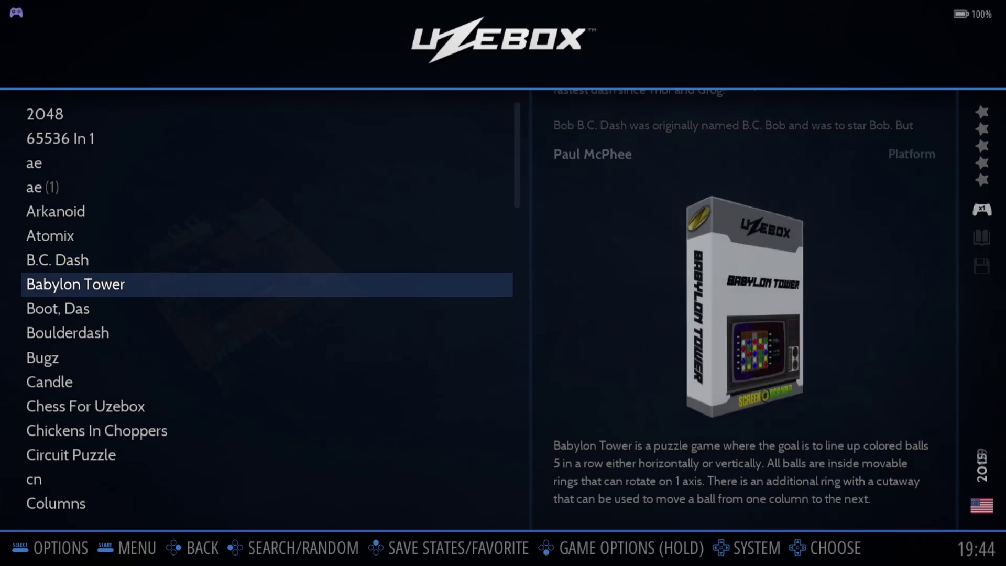
key("Down")
key("Page_Down")
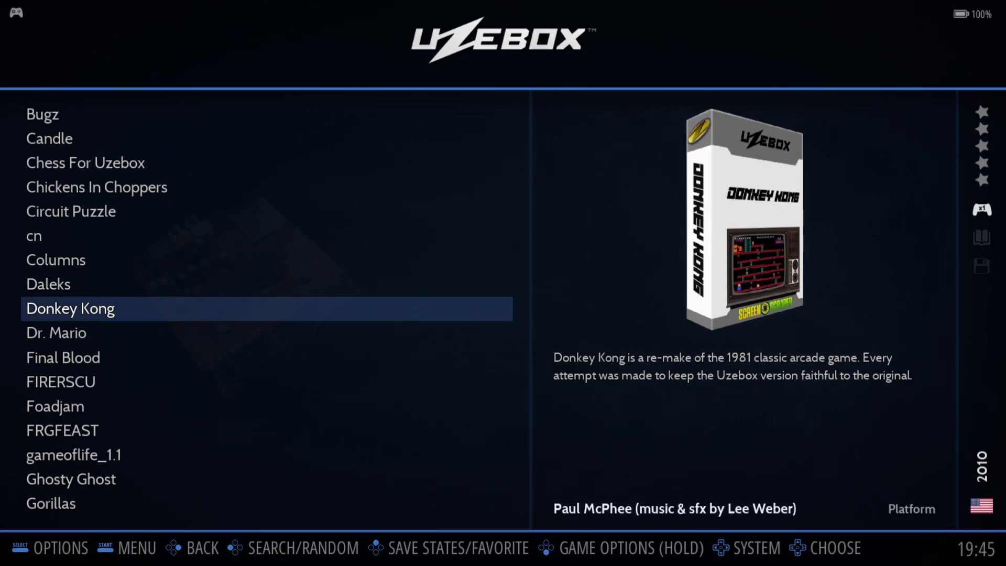
key("Down")
key("Up")
key("space")
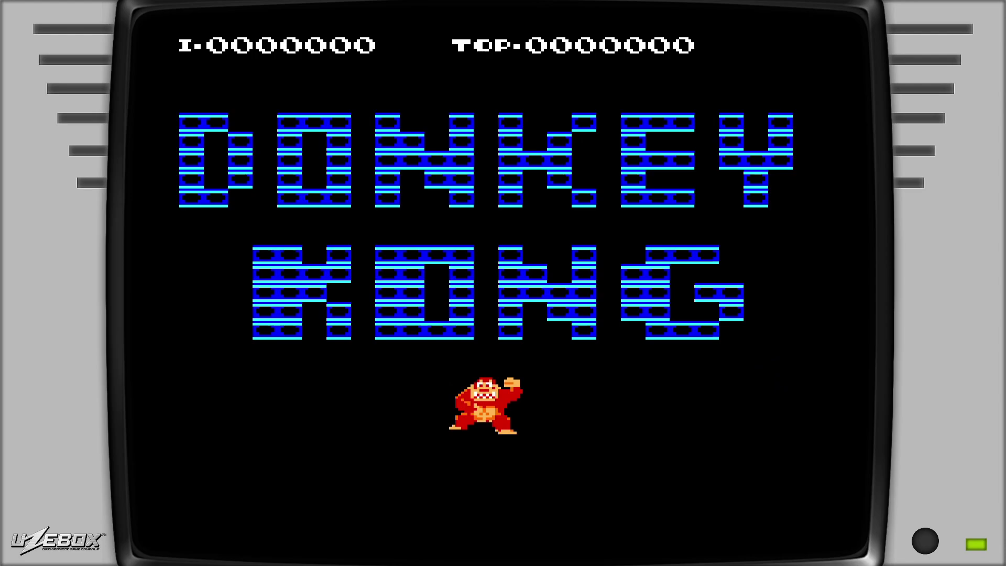
key("Return")
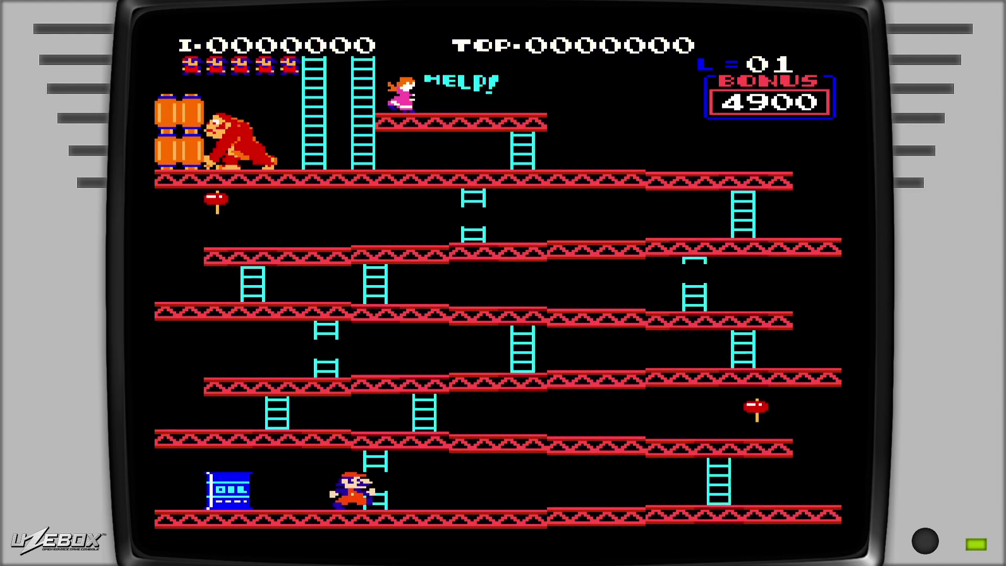
- Take Mario up the first ladder, grab the lower hammer and climb to the third girder
key("Right")
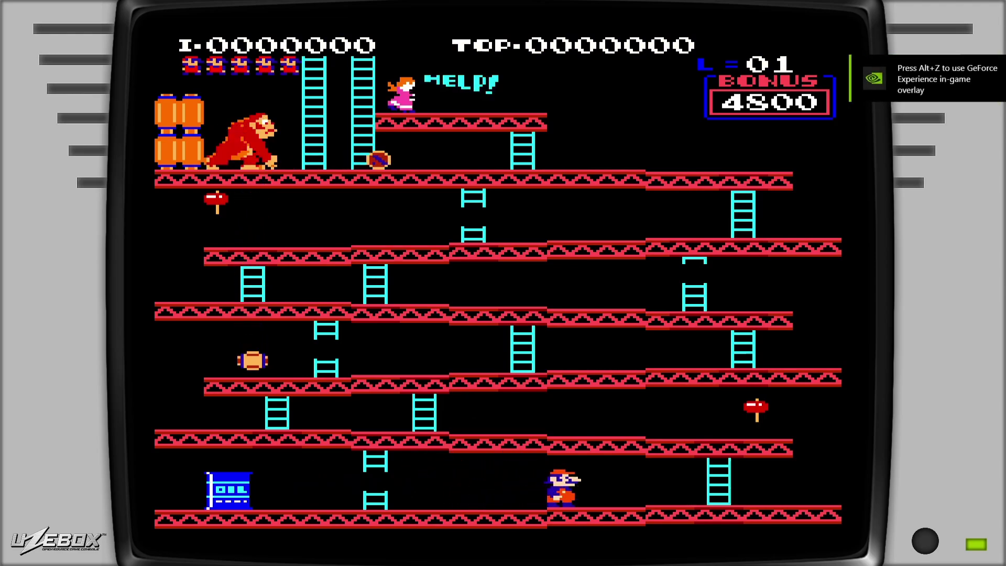
key("Right")
key("Up")
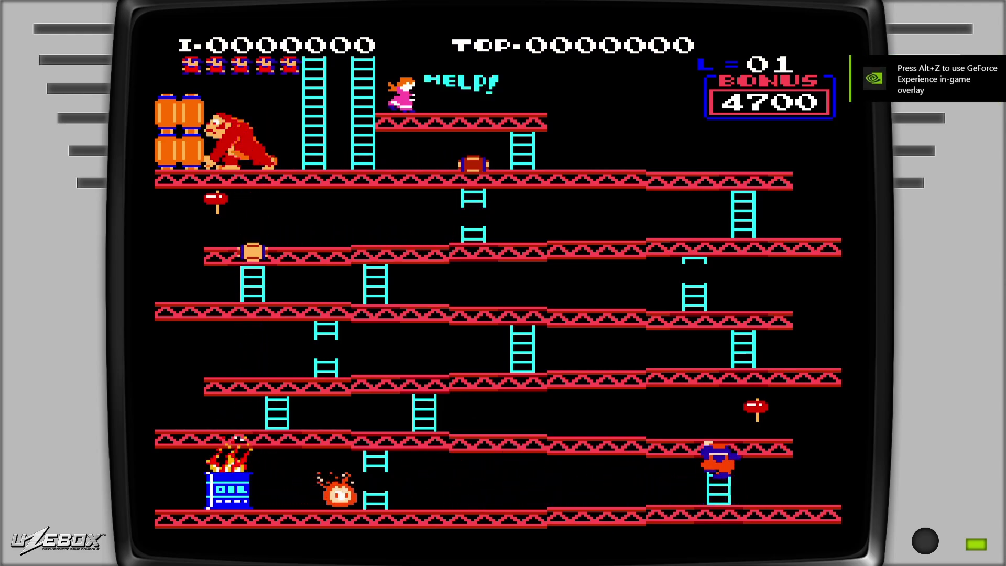
key("Right")
key("Left")
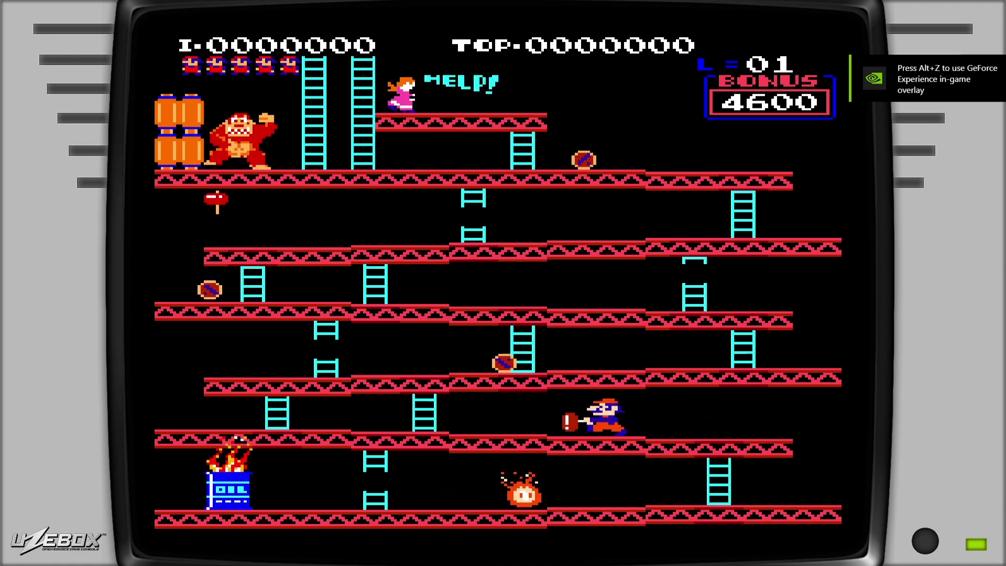
key("Left")
key("Up")
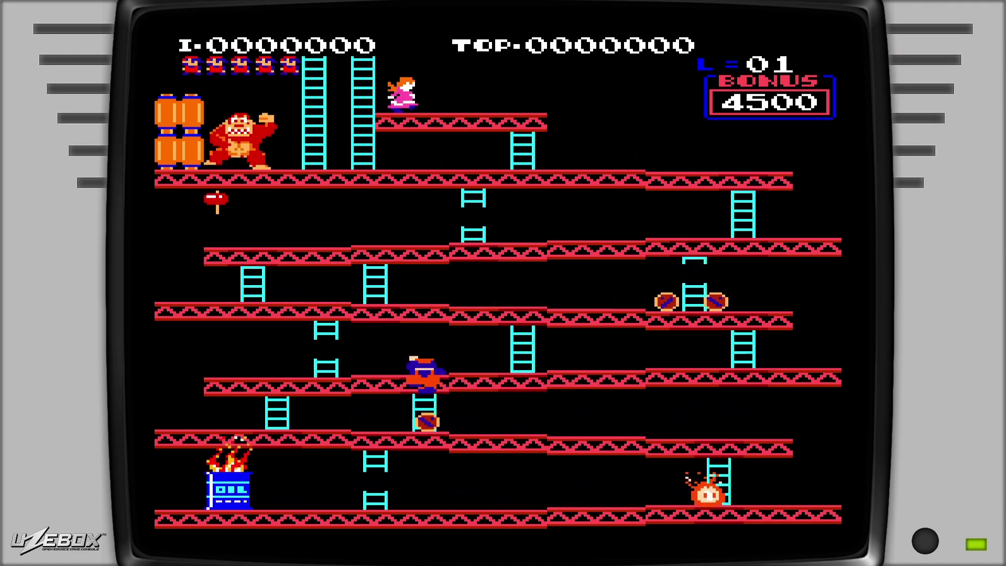
- Jump Mario over the barrels on the third girder and climb the ladder to the fourth girder
key("Right")
key("space")
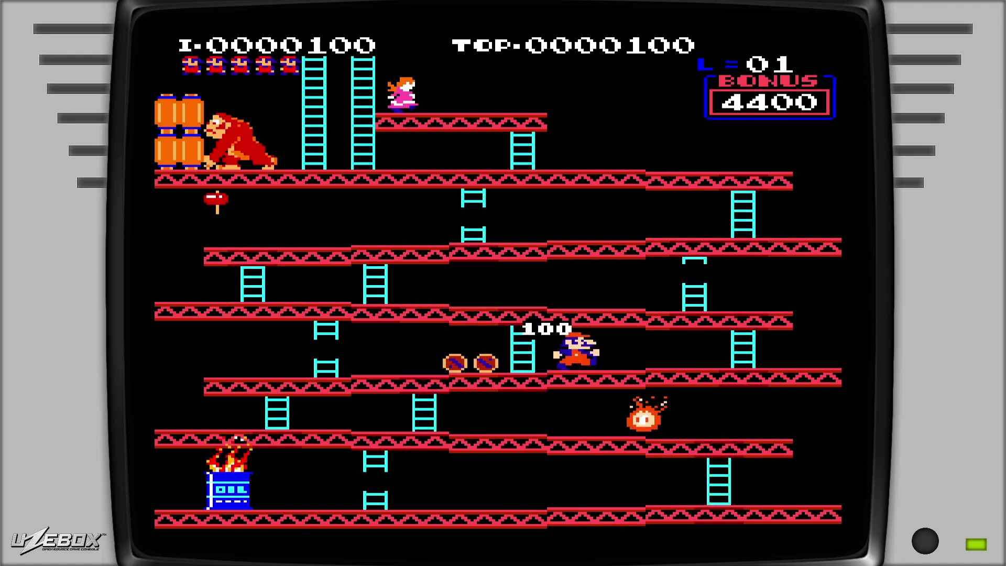
key("Right")
key("Up")
key("Left")
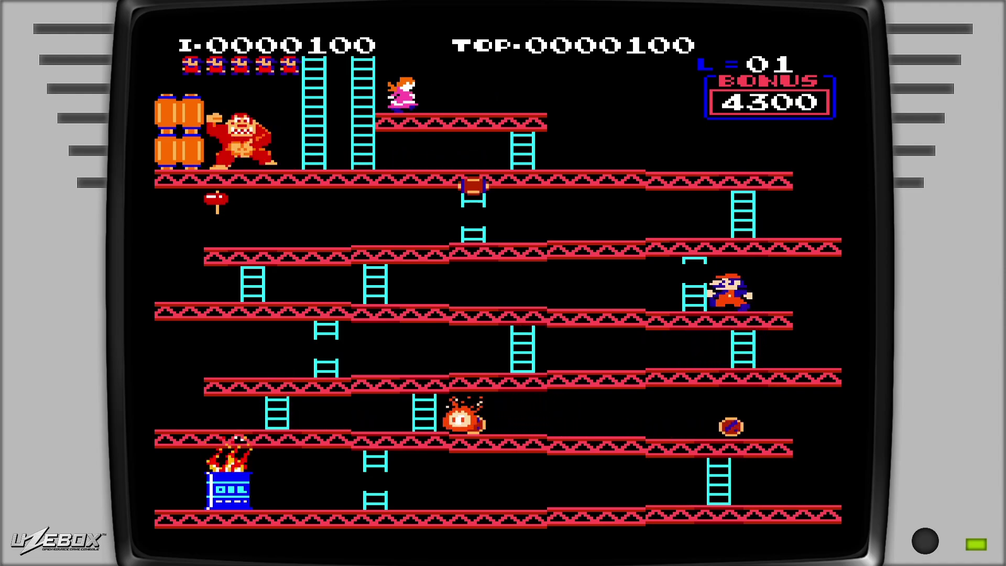
- Walk Mario along the fourth girder, climb to the fifth girder and grab the upper hammer
key("Left")
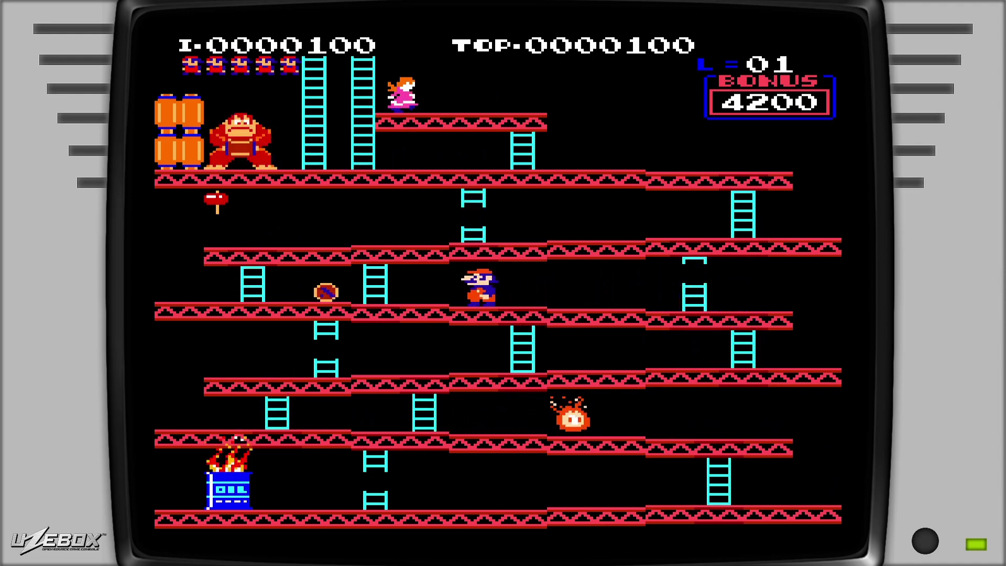
key("Left")
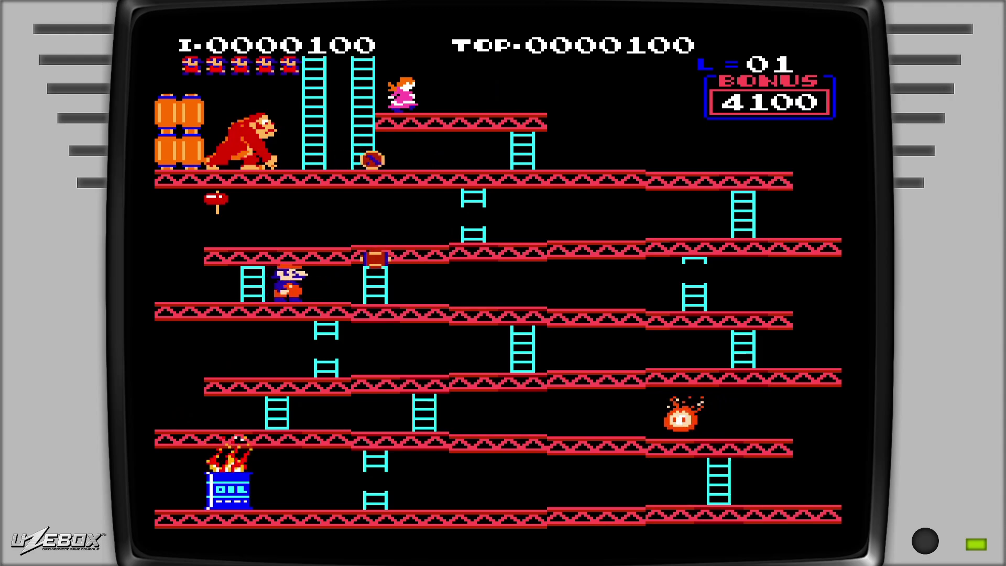
key("Left")
key("Up")
key("Left")
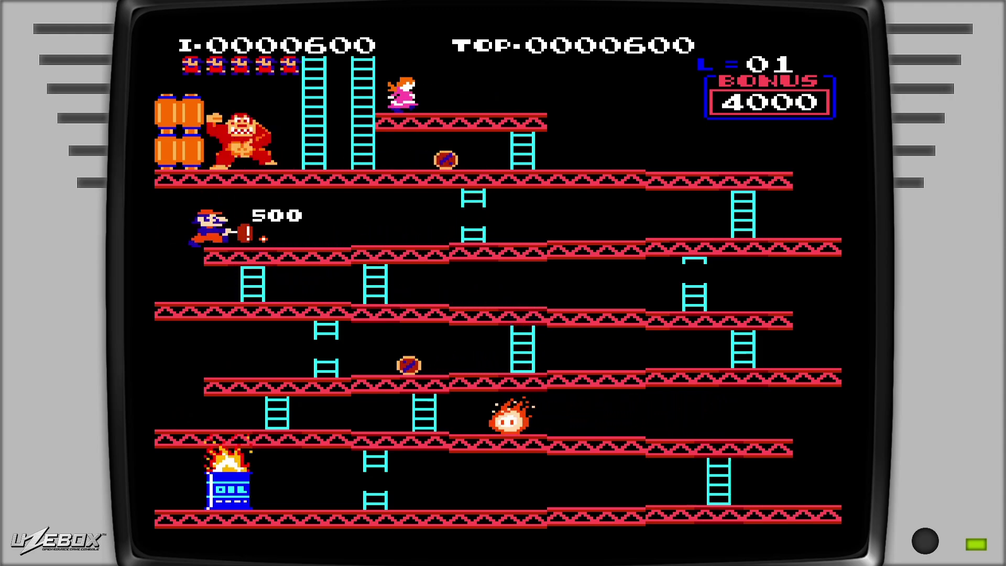
- Carry the hammer along the fifth girder and wait beside the far ladder until the hammer expires
key("Right")
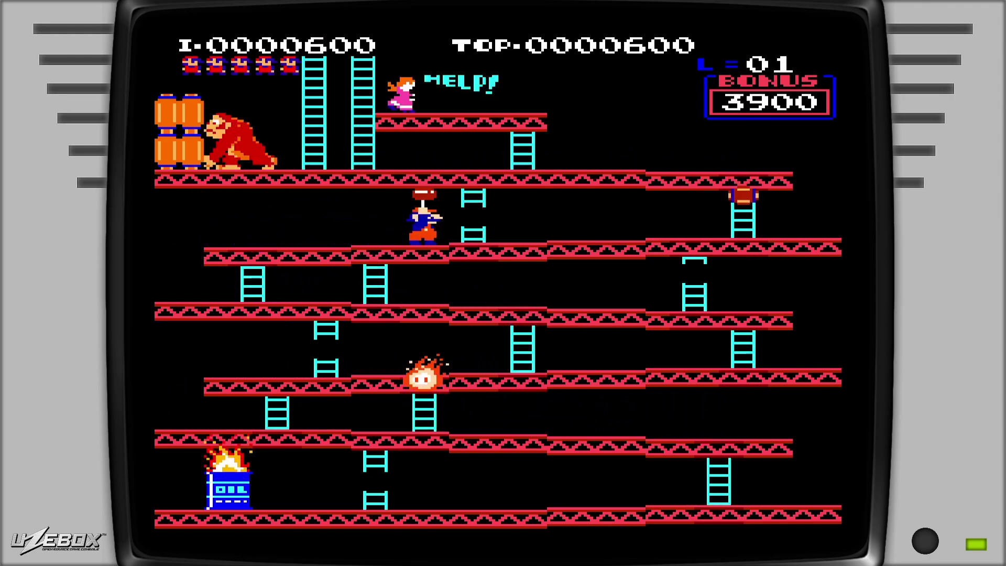
key("Right")
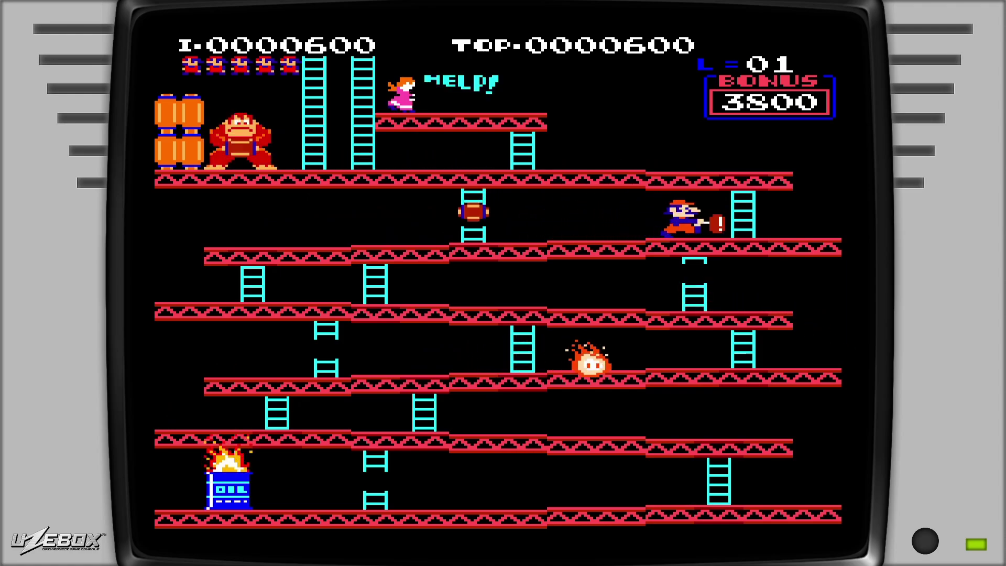
key("Left")
key("Right")
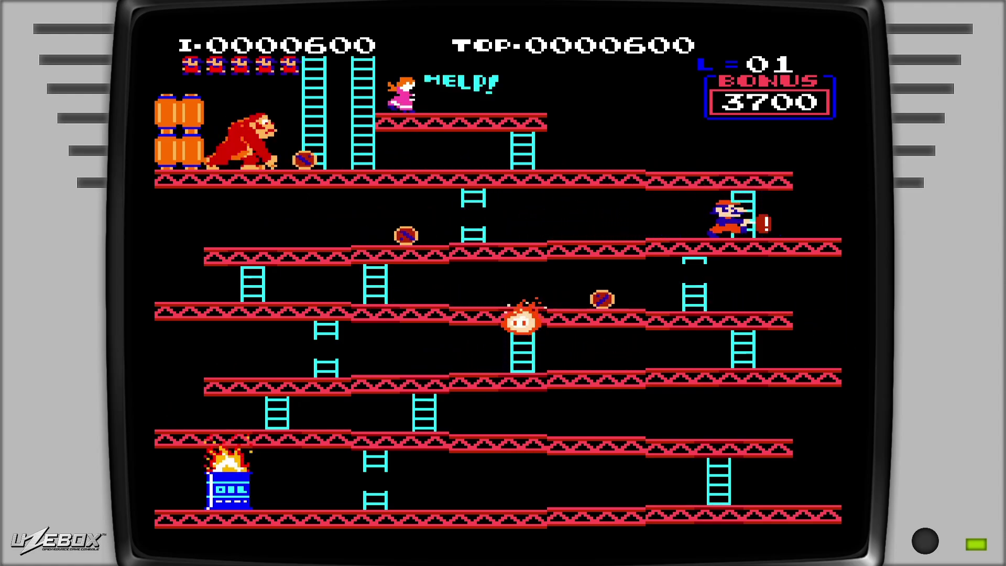
key("Left")
key("Right")
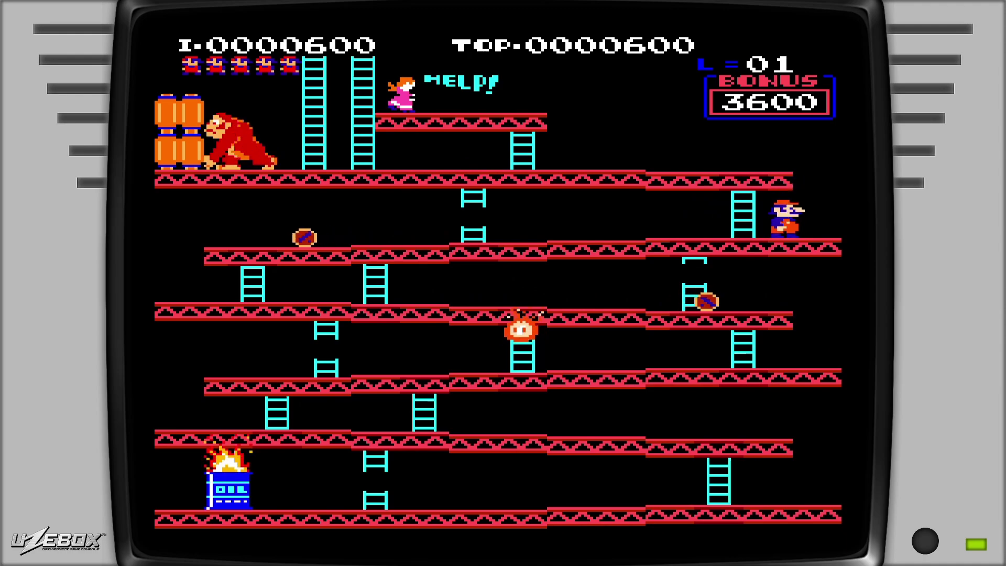
- Climb to Donkey Kong's girder, jump the barrel and take the last ladder to the captive, then return to the game list
key("Left")
key("Up")
key("Left")
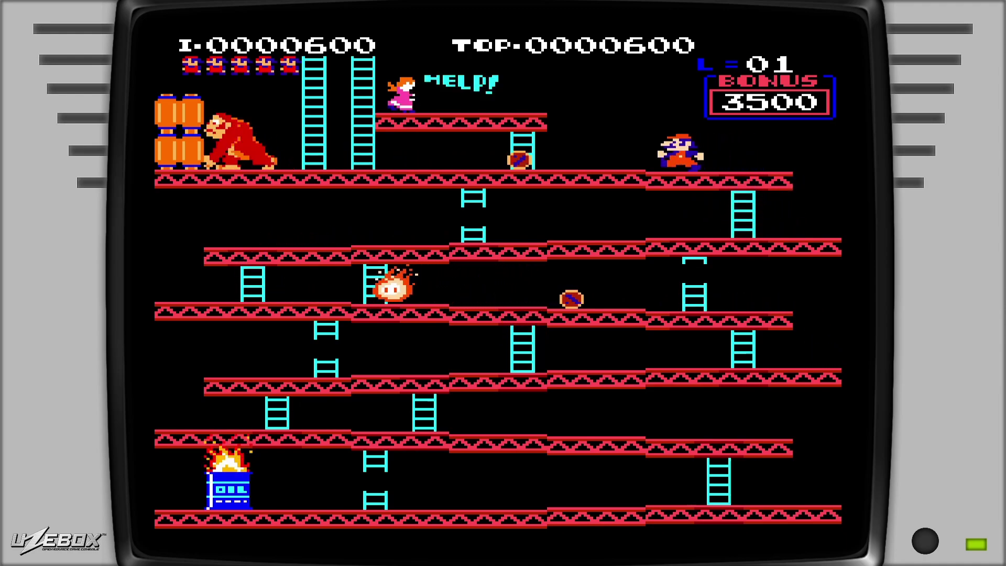
key("a")
key("Left")
key("a")
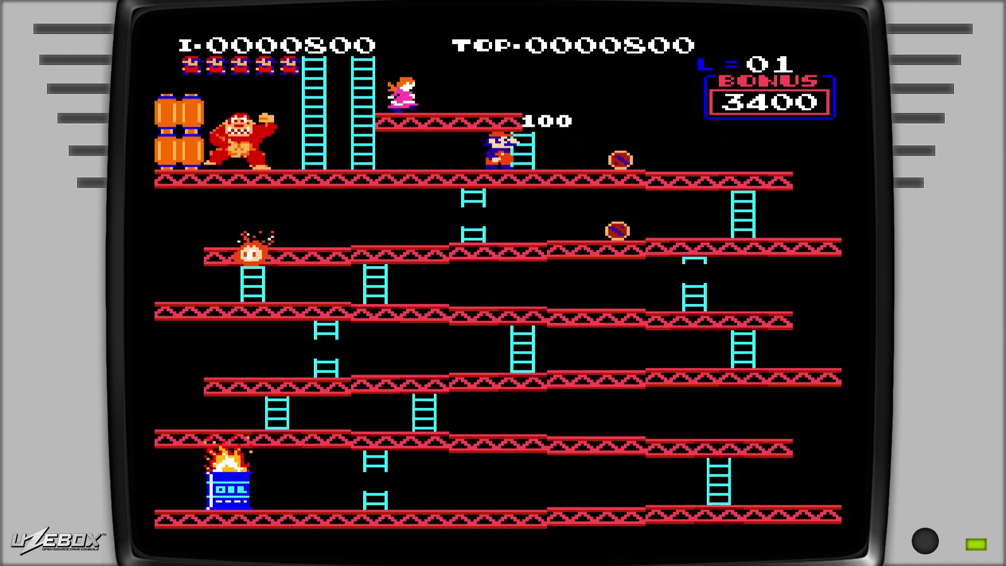
key("Right")
key("Up")
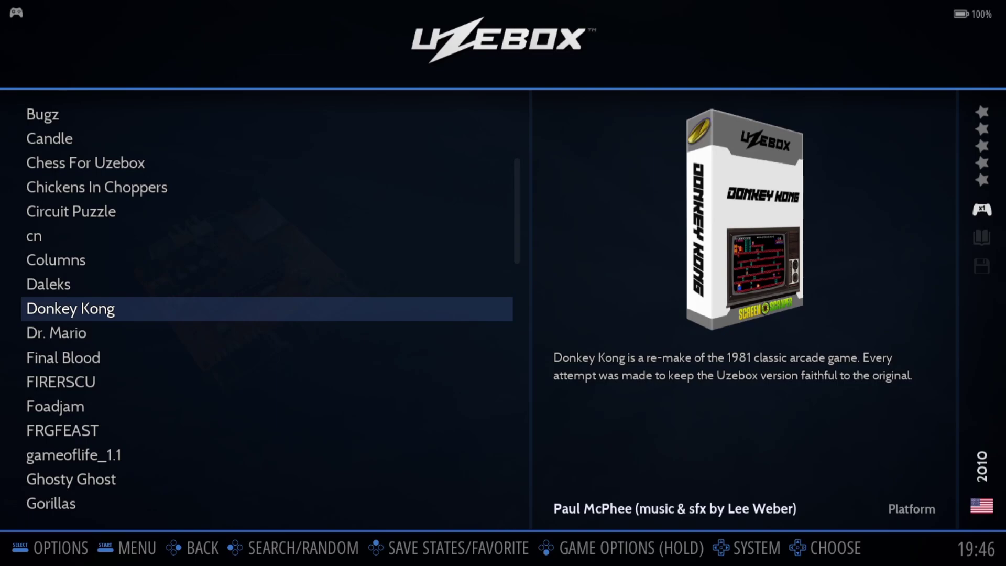
- Launch Final Blood from the Uzebox game list and start a game from its title screen
key("Down")
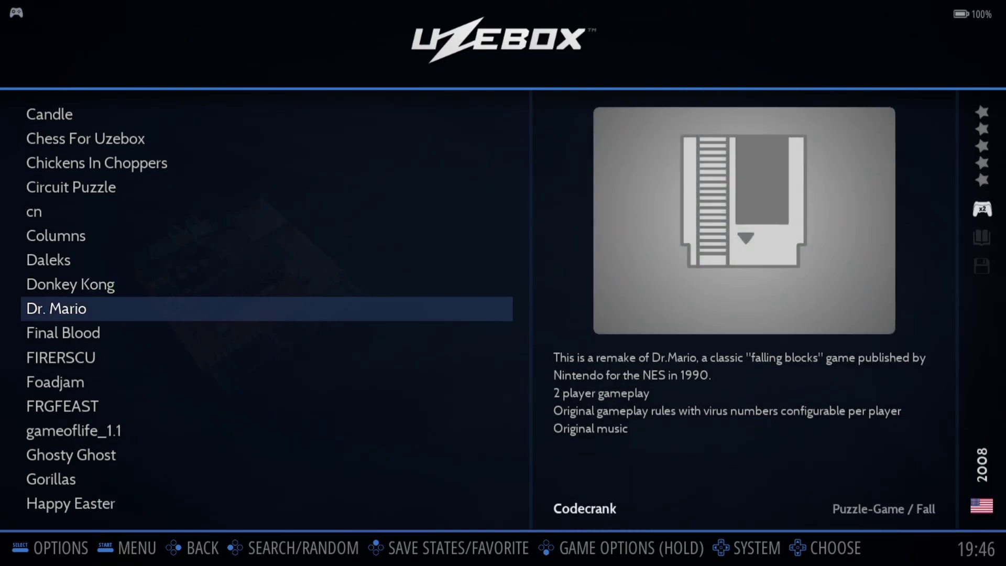
key("Down")
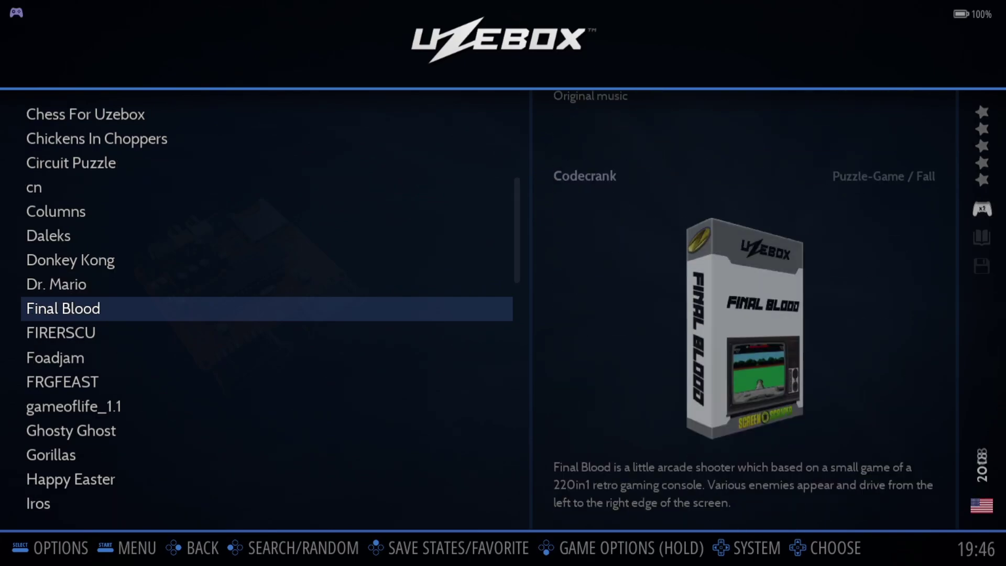
key("Down")
key("Up")
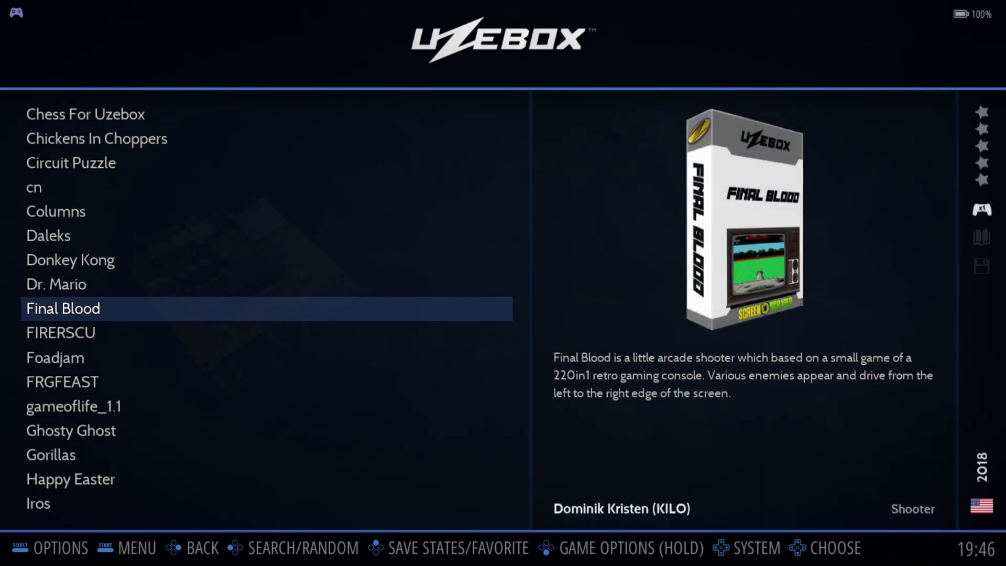
key("Return")
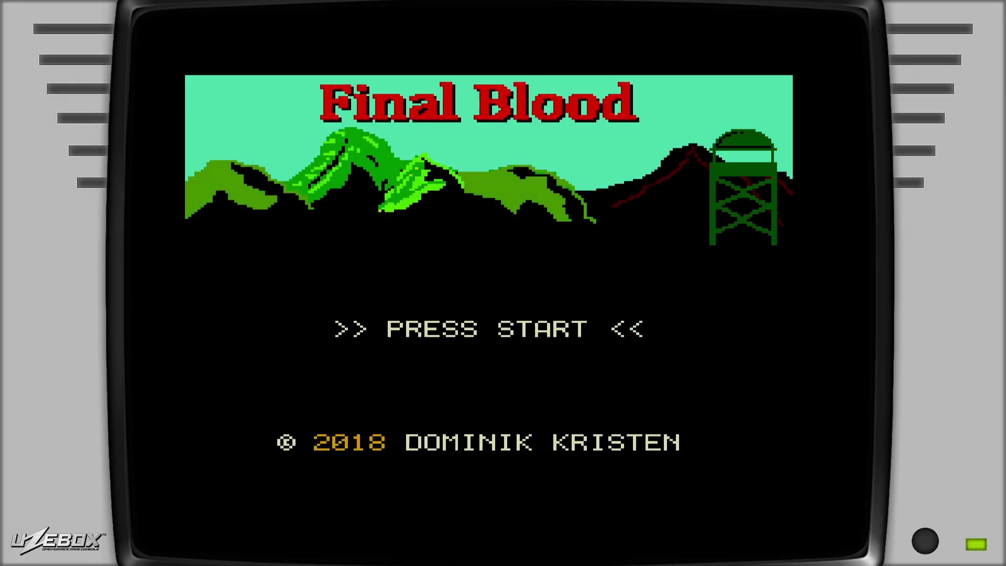
key("Return")
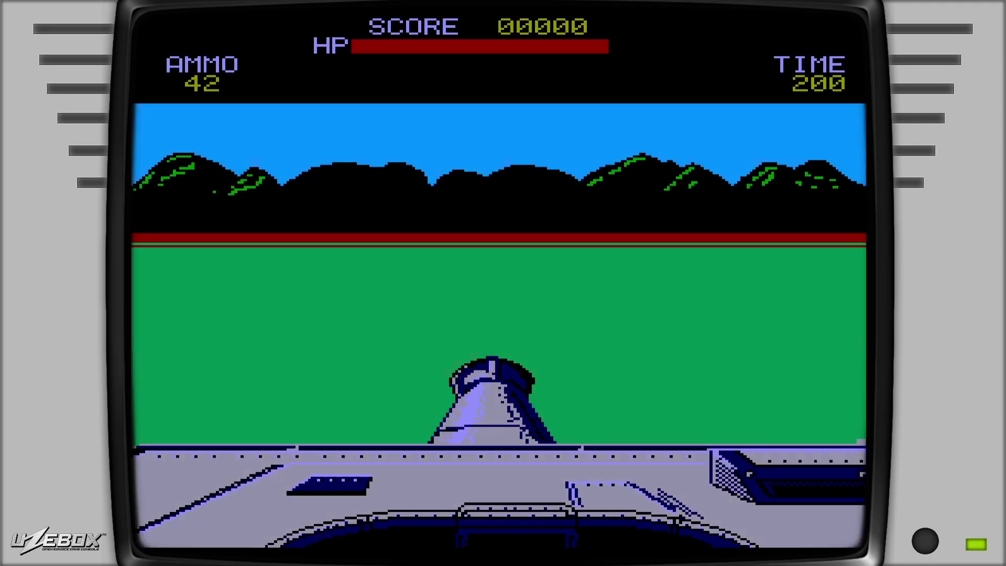
- Turn the tank turret in both directions while firing shots across the field, then return to the game list
key("Right")
key("a")
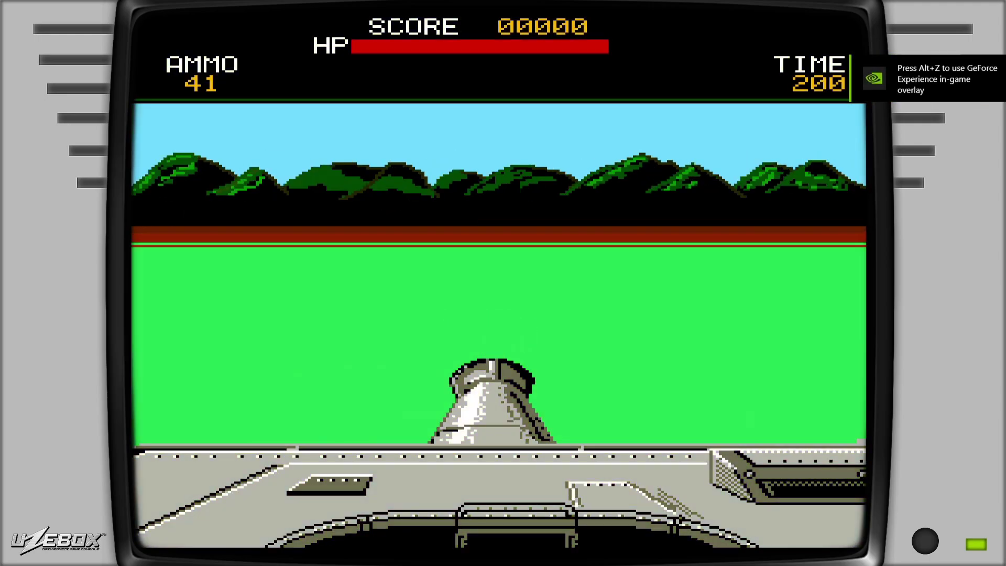
key("Right")
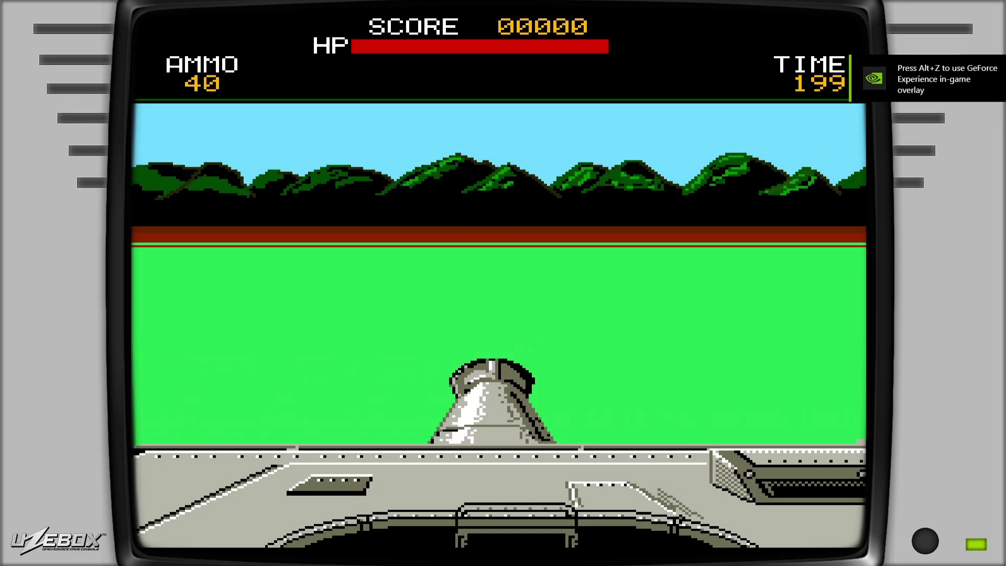
key("Left")
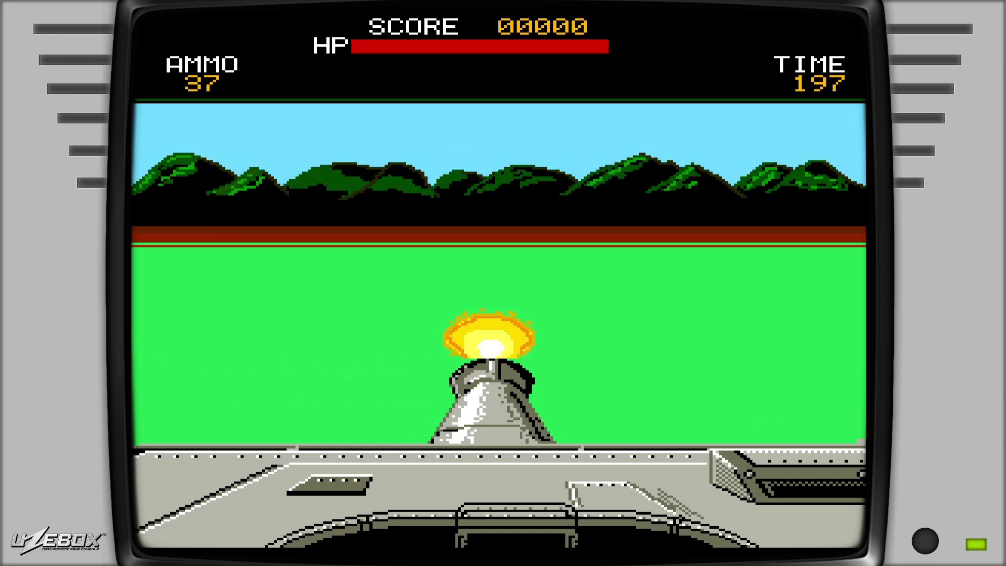
key("Left")
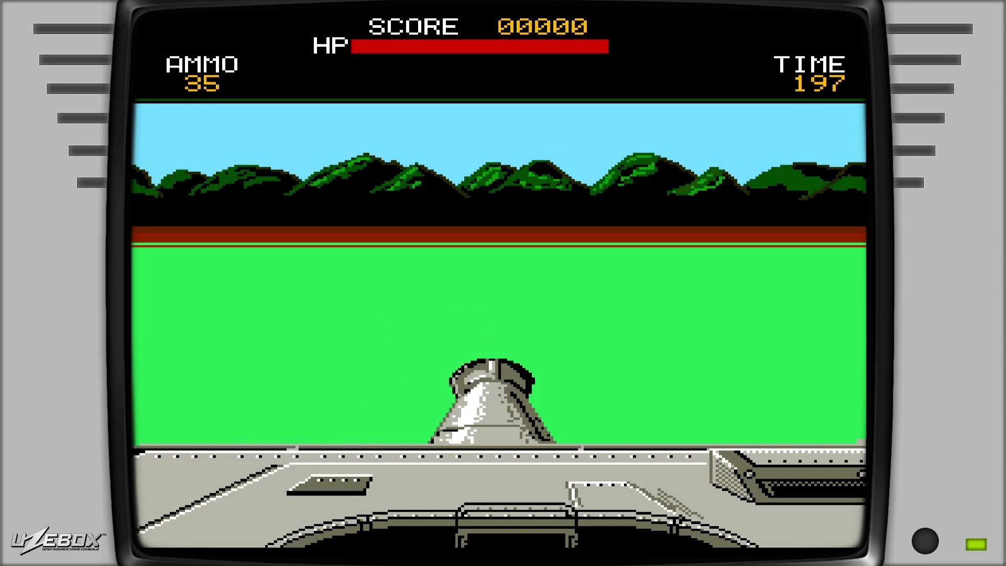
key("Left")
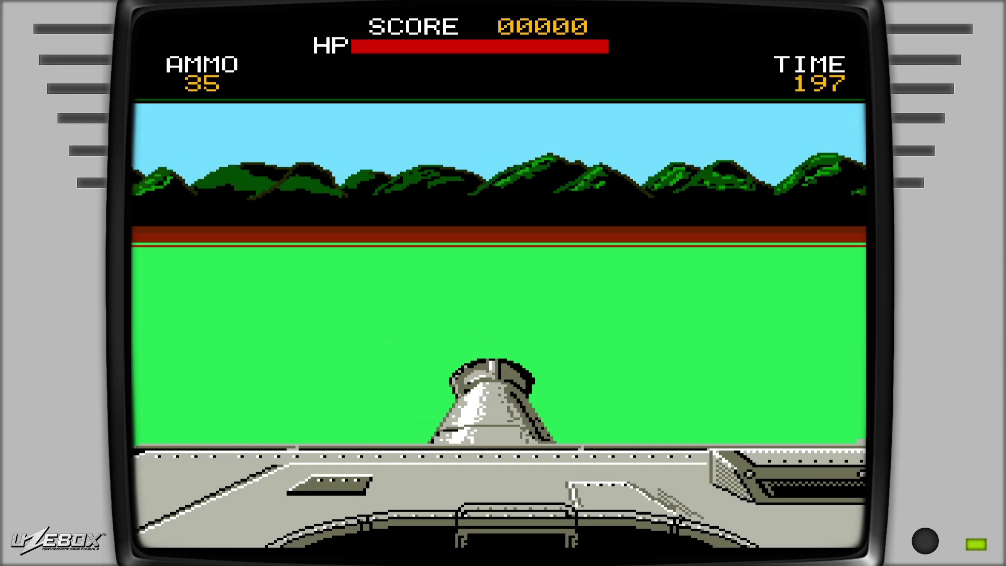
key("Left")
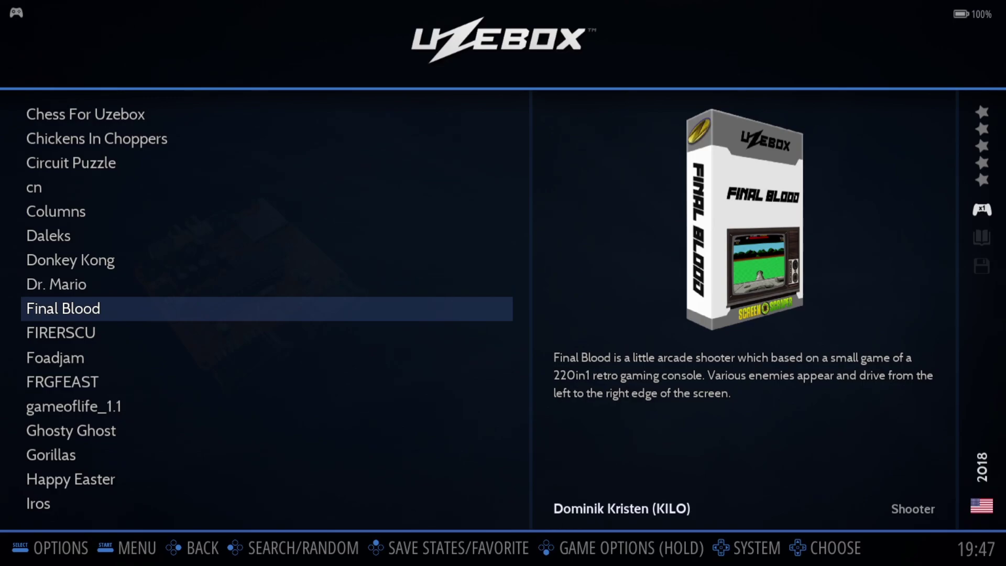
- Launch Ghosty Ghost from the Uzebox game list and start a game
key("Down")
key("Down")
key("Down")
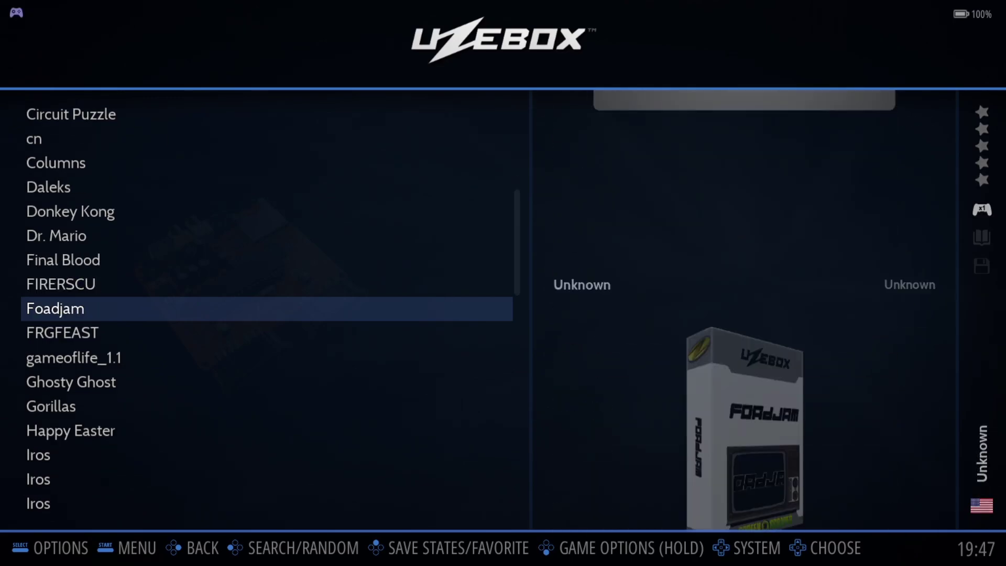
key("Down")
key("Down")
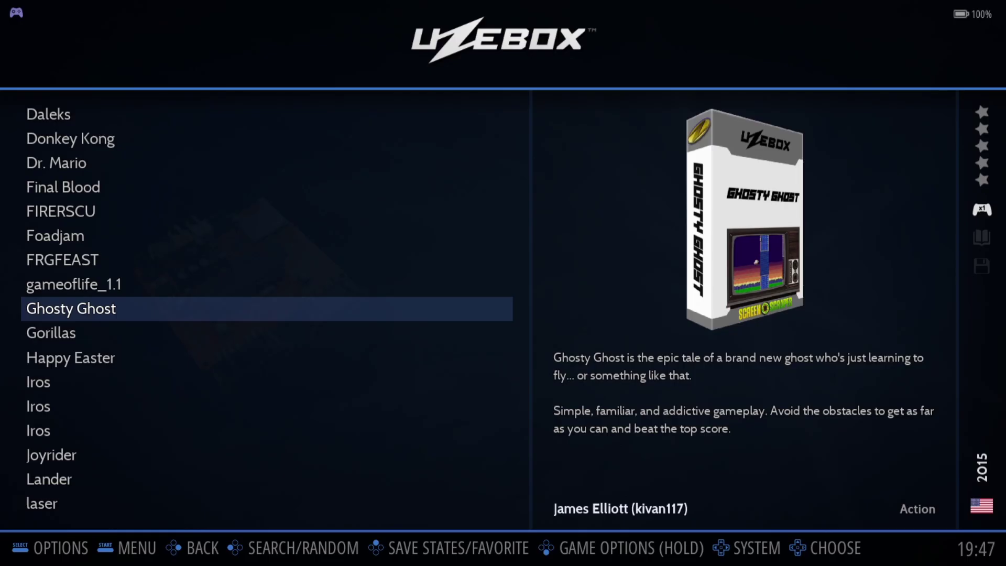
key("Return")
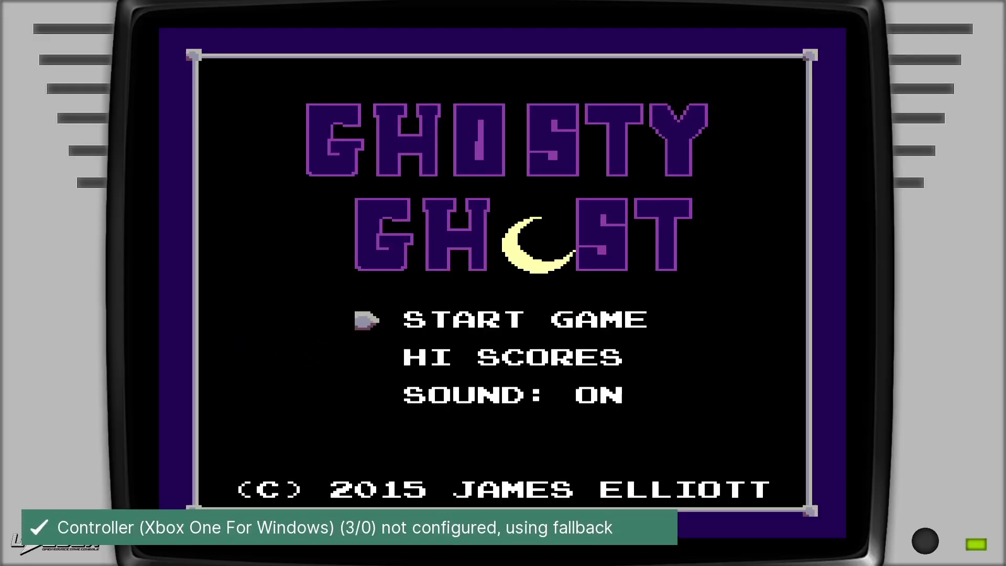
key("Return")
- Try to fly the ghost through the gap in the blue brick column
key("space")
key("space")
key("space")
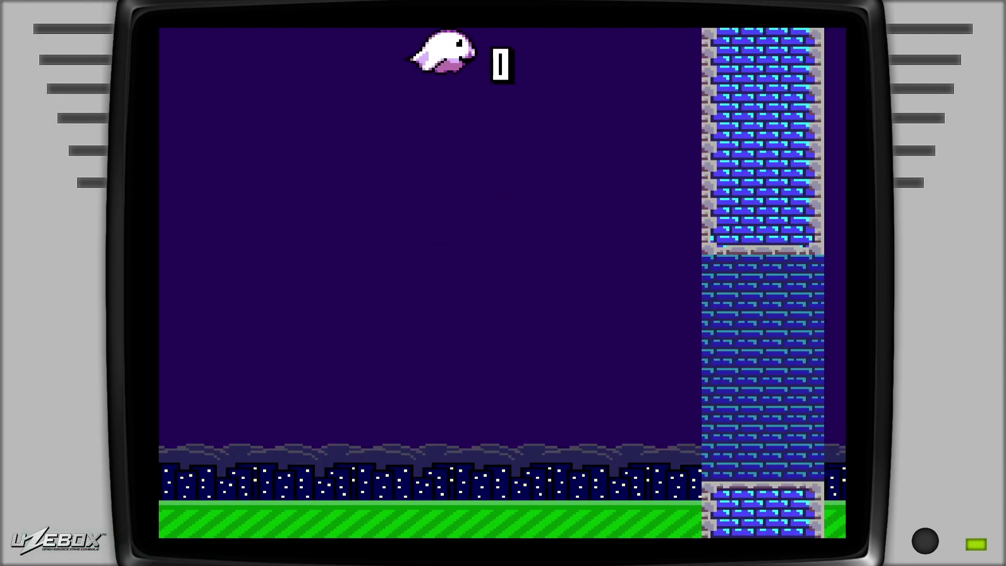
key("space")
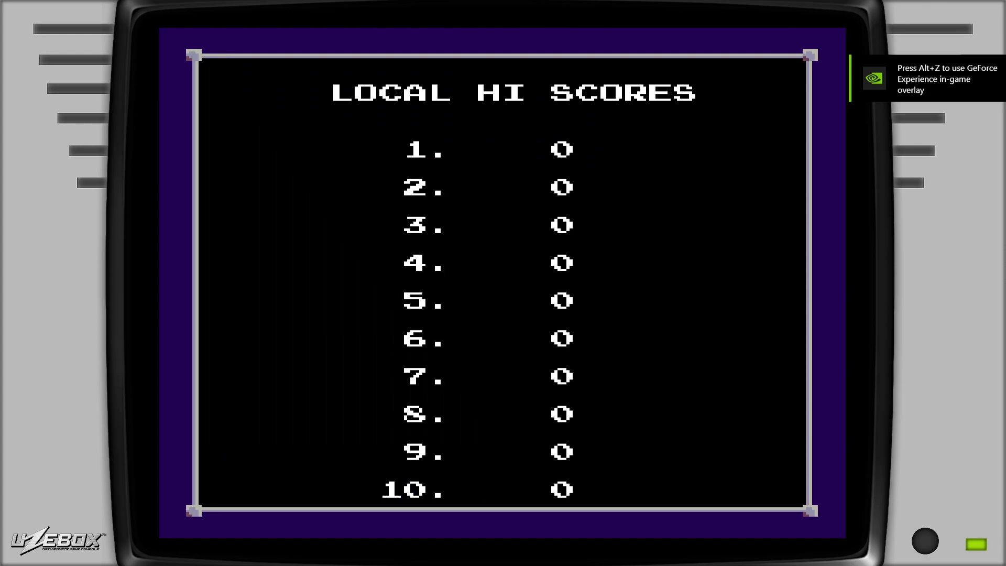
- Restart the game and fly the ghost through the gap in the first purple brick column
key("space")
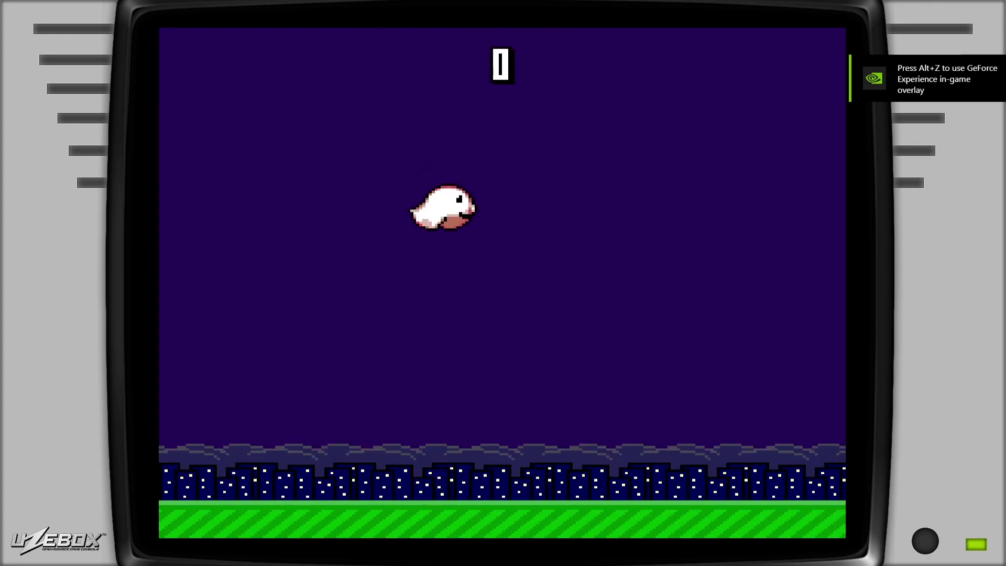
key("space")
key("space")
key("space")
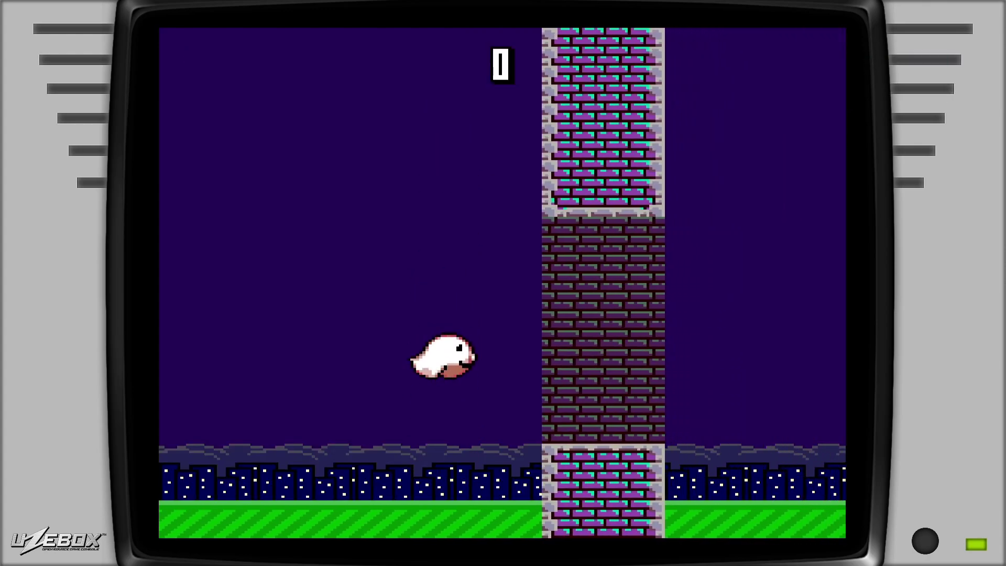
key("space")
key("space")
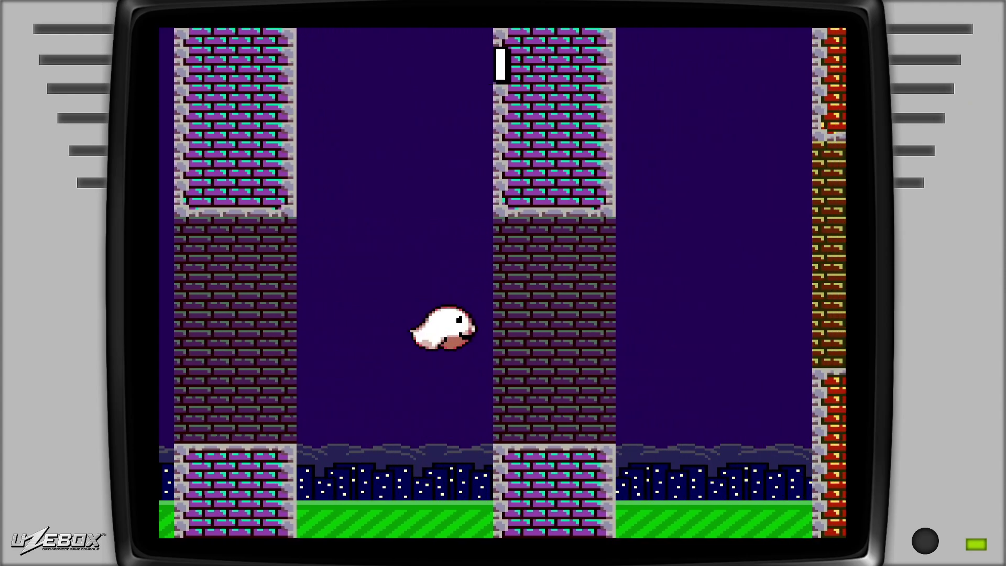
- Guide the ghost through the second purple column and the red brick columns, then return to the game list
key("space")
key("space")
key("space")
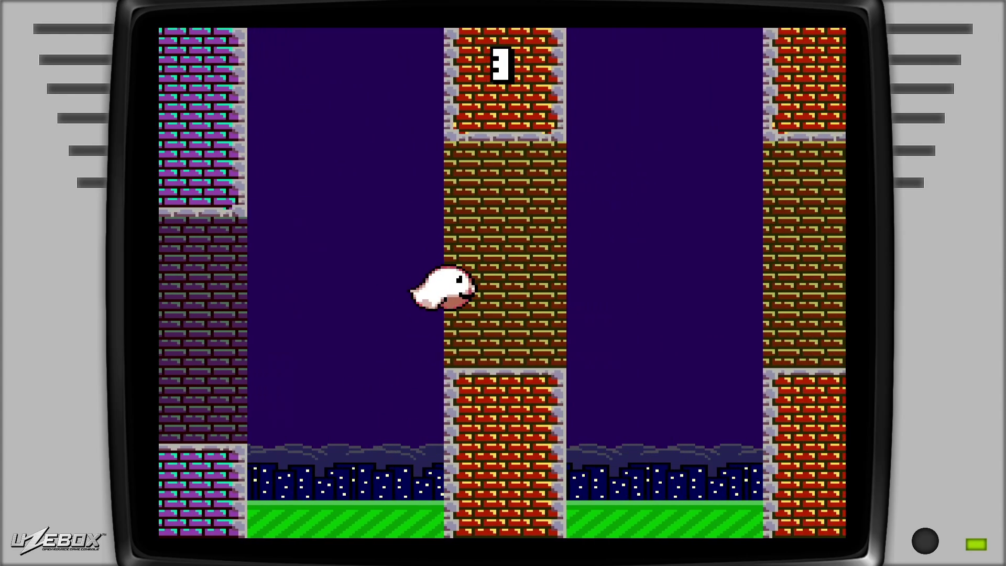
key("space")
key("space")
key("space")
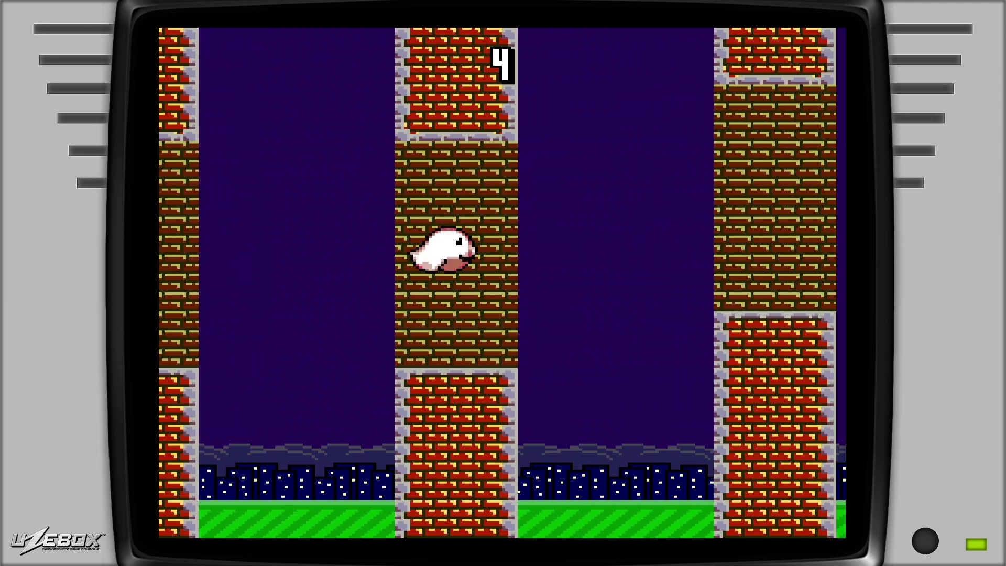
key("space")
key("space")
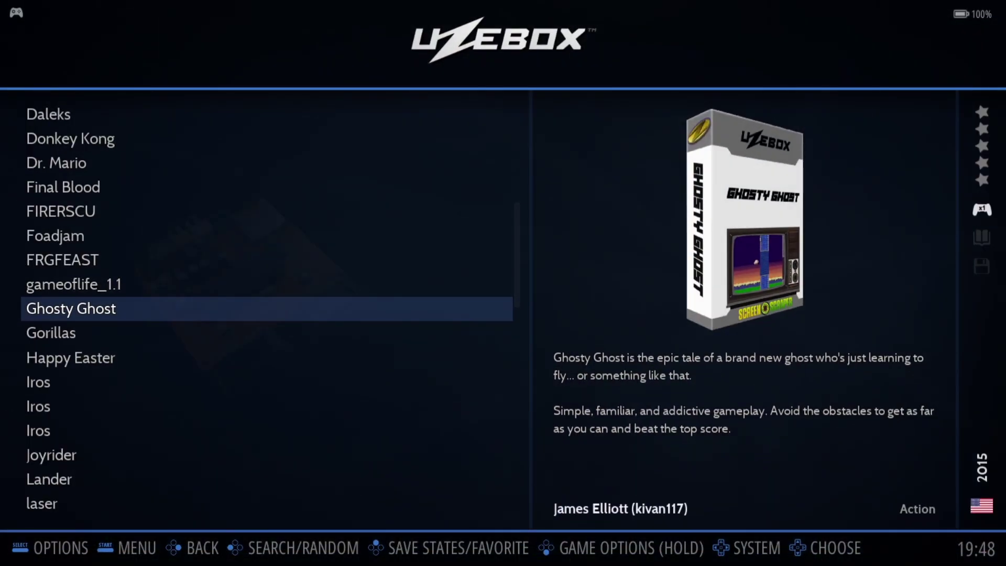
- Launch Happy Easter from the Uzebox game list and start a game
key("Down")
key("Down")
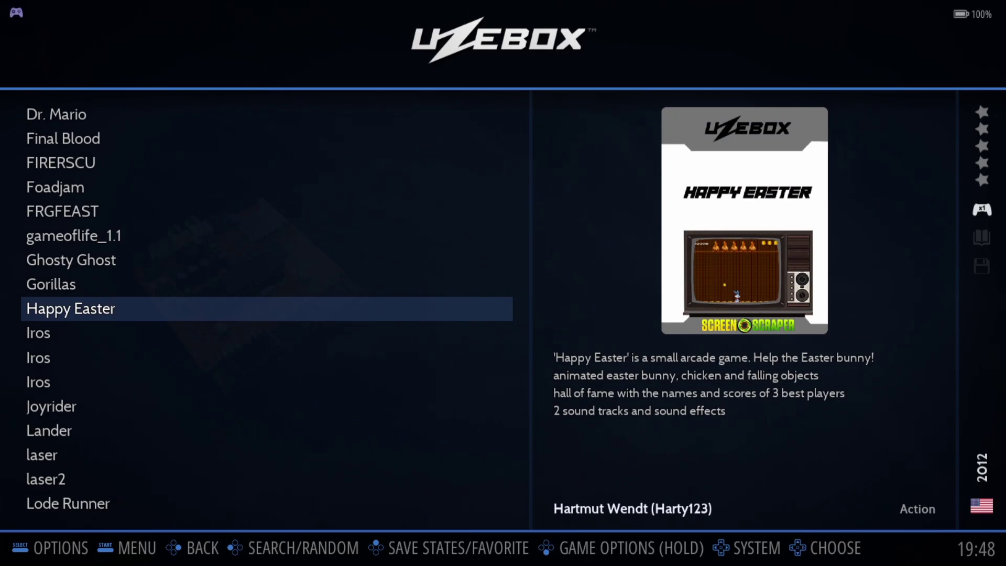
key("Return")
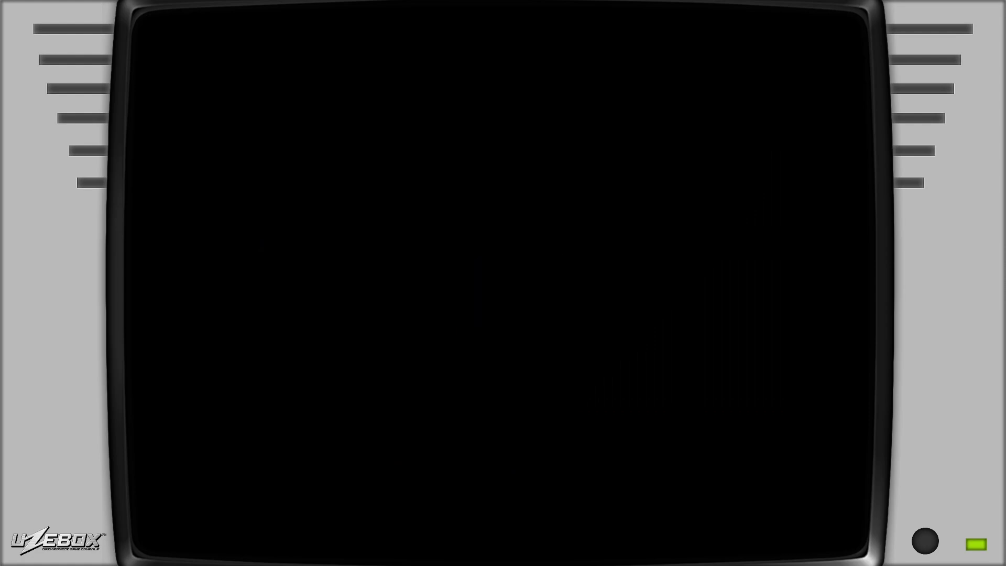
key("Return")
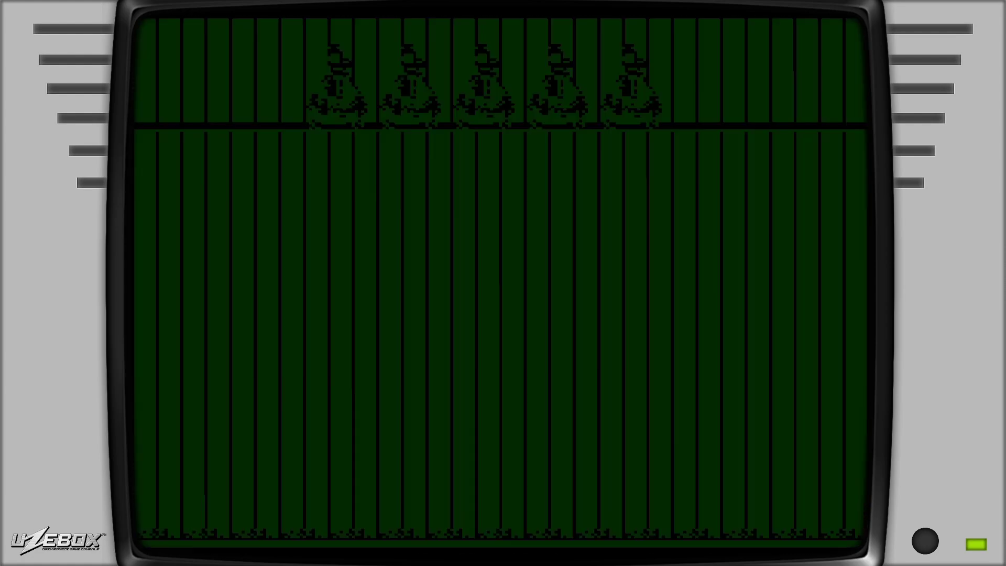
- Move the Easter bunny back and forth and place it under the first falling egg
key("Right")
key("Left")
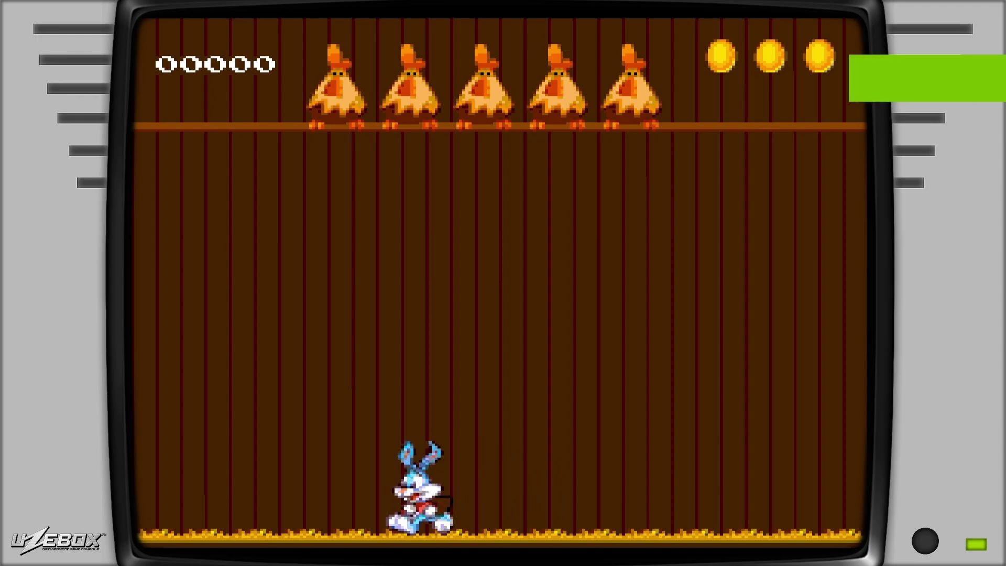
key("Right")
key("Left")
key("Right")
key("Left")
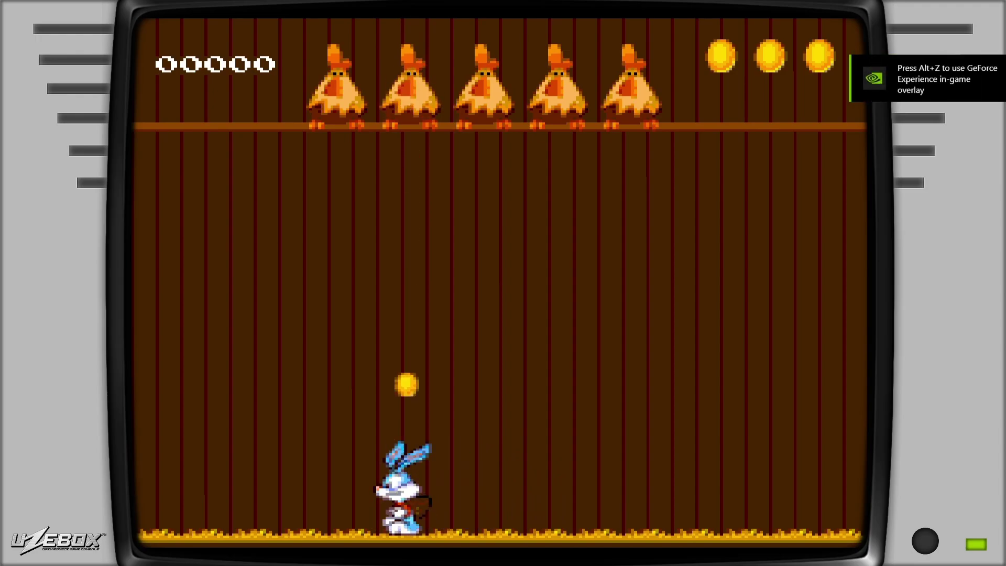
- Run the bunny beneath the hens to catch the next falling eggs, then return to the game list
key("Right")
key("Right")
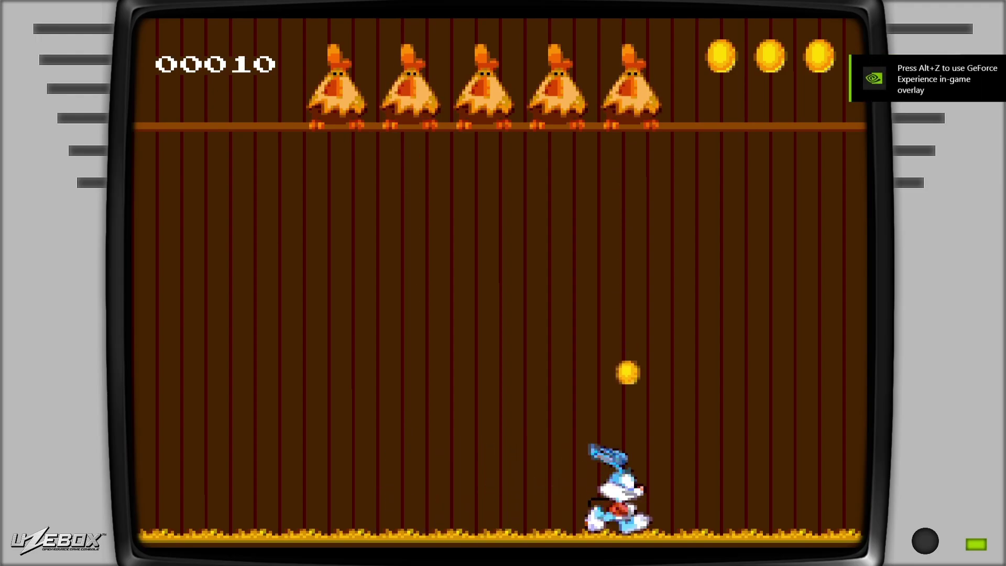
key("Left")
key("Right")
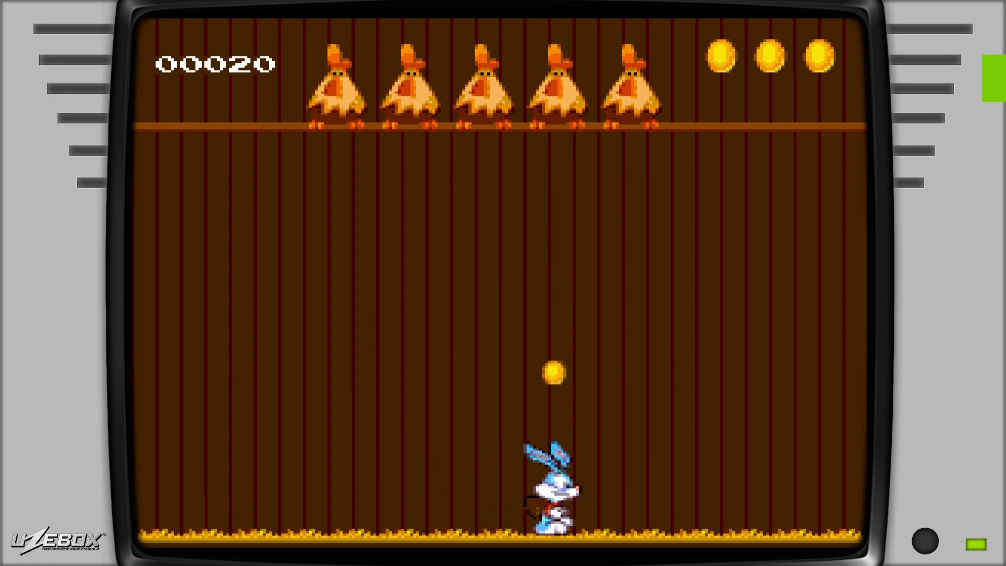
key("Left")
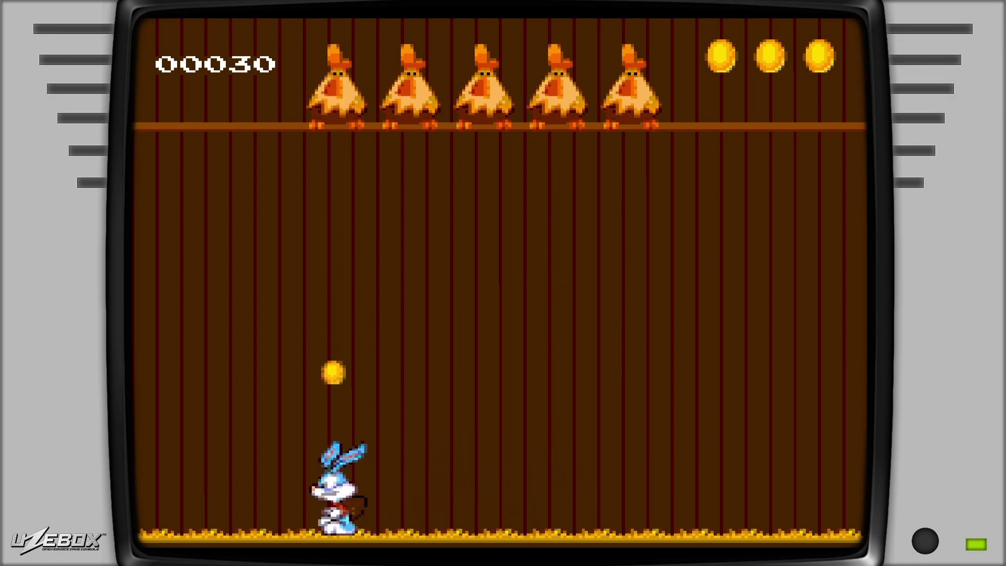
key("Right")
key("Right")
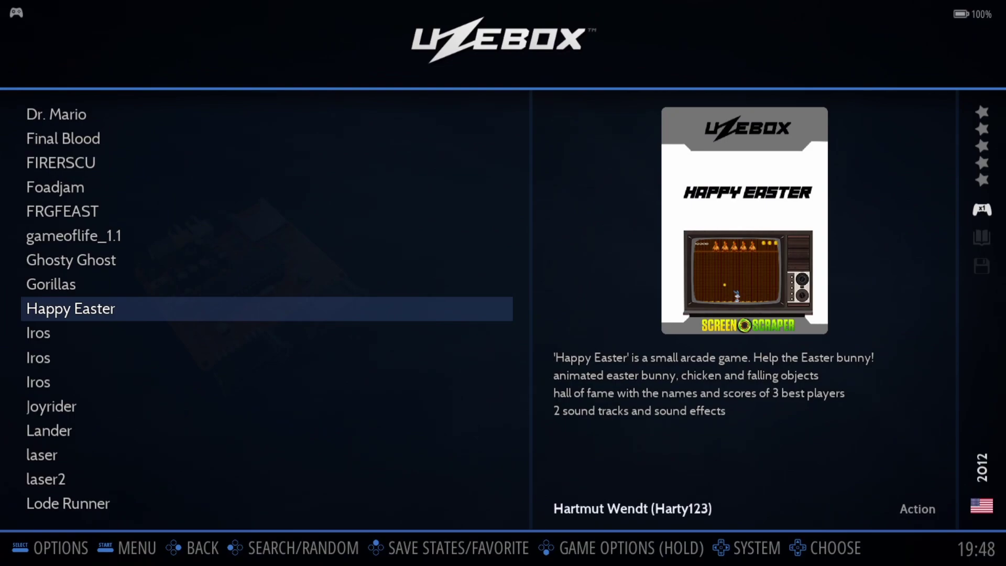
- Browse past the Iros entries and Joyrider in the Uzebox game list and launch Lander
key("Down")
key("Up")
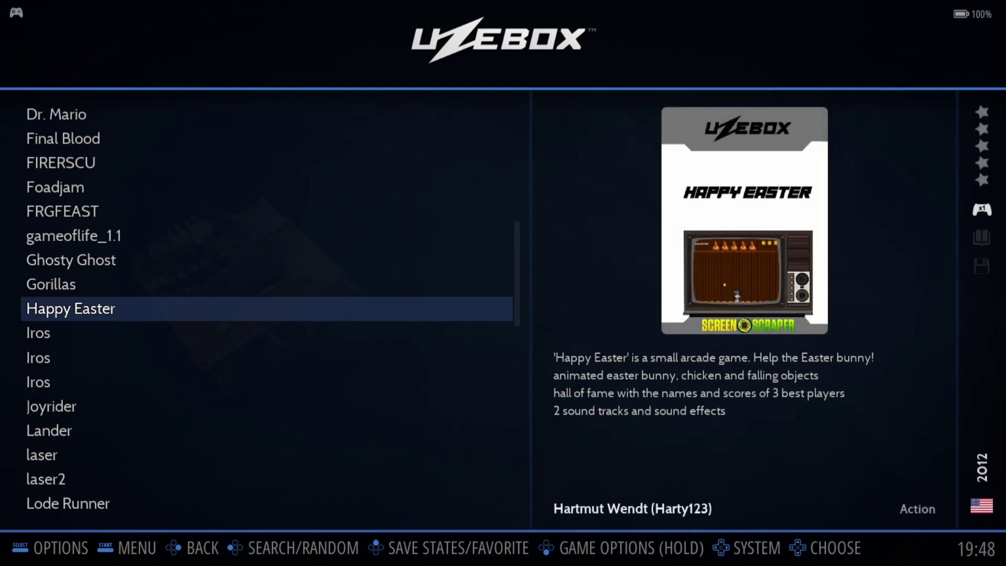
key("Down")
key("Down")
key("Down")
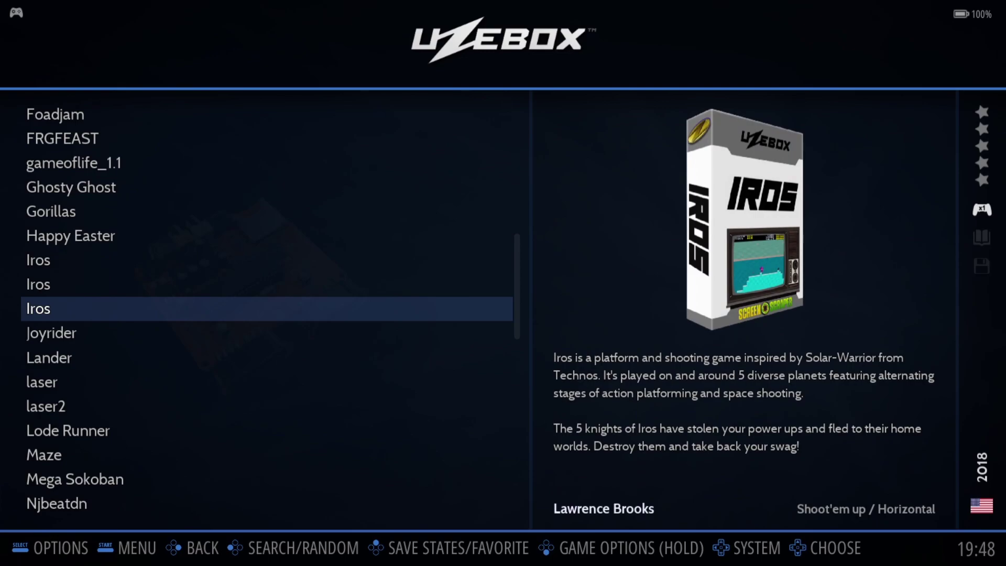
key("Down")
key("Up")
key("Down")
key("Down")
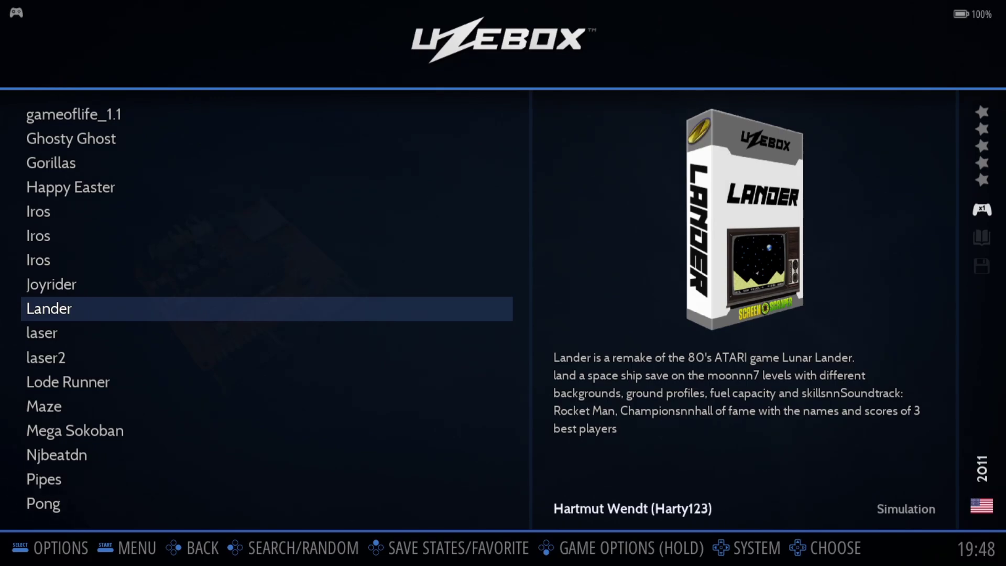
key("Return")
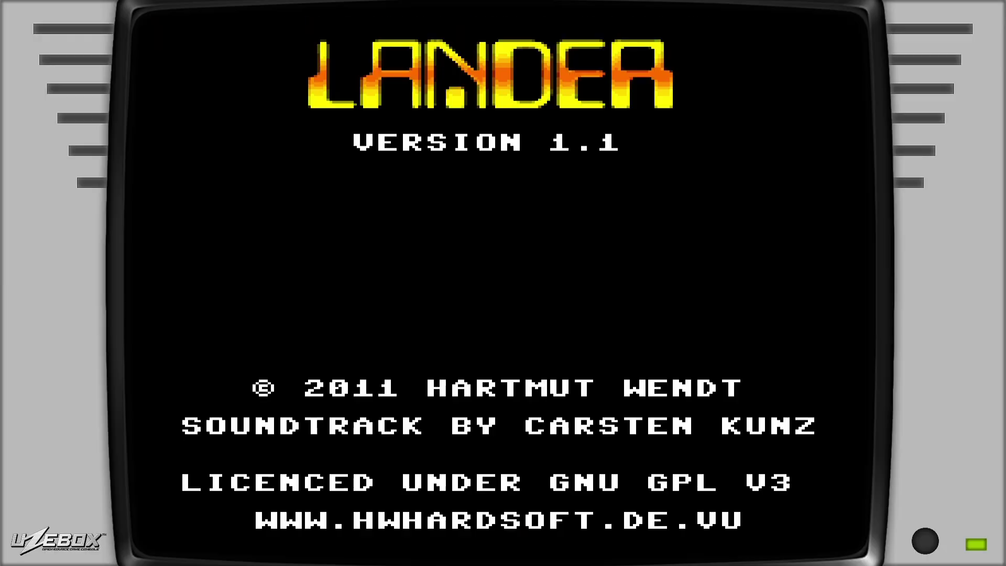
- Start level 1 of Lander and steer the rocket with thrust and rotation down toward the blue landing pad
key("Return")
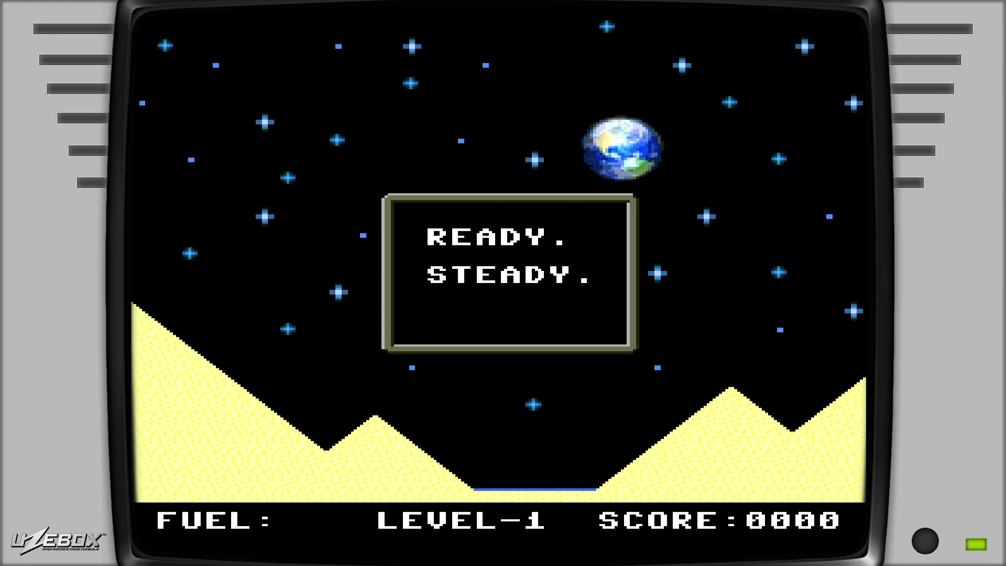
key("Right")
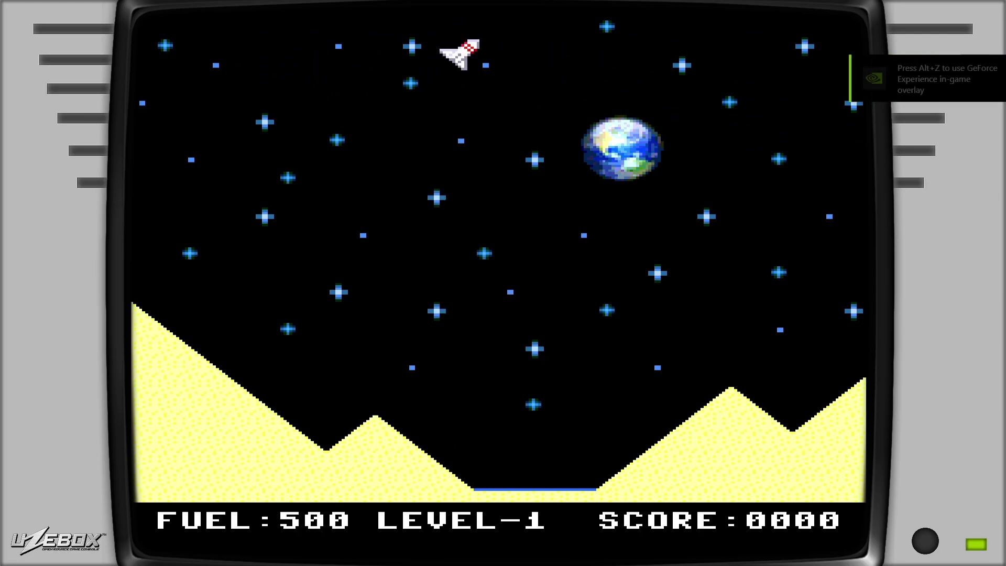
key("Up")
key("Left")
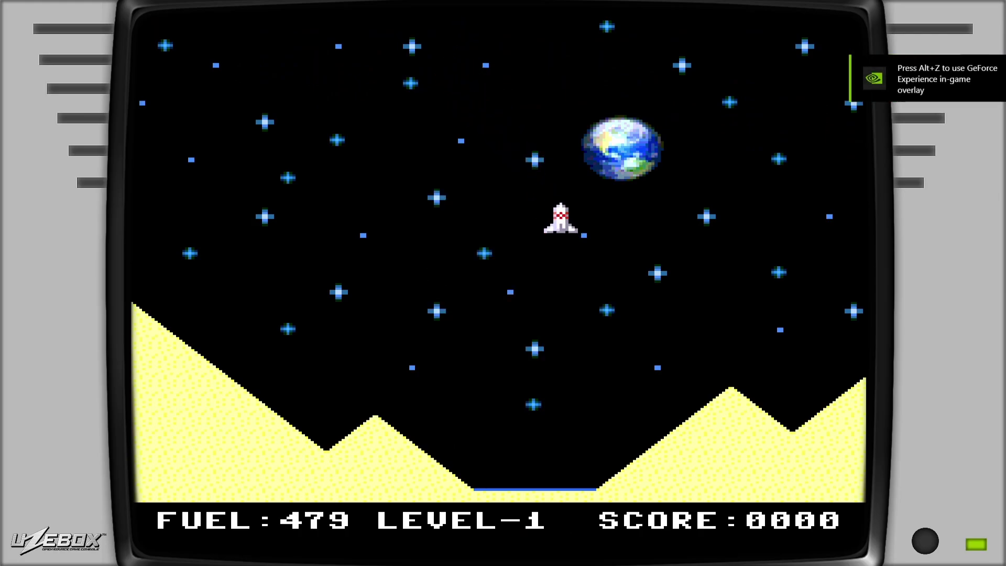
key("Up")
key("Up")
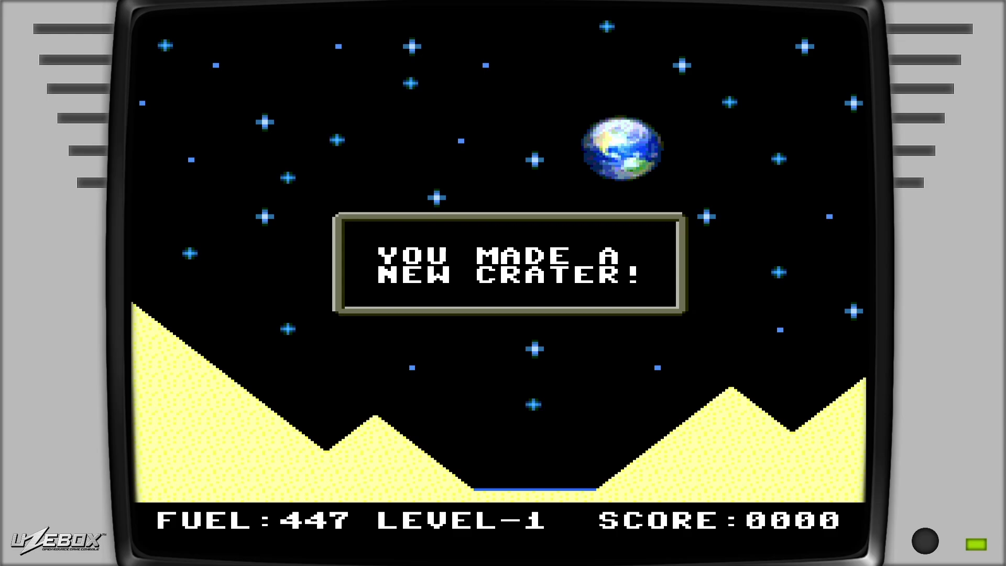
- Retry level 1 of Lander, tilting and thrusting the rocket on its descent, then return to the game list
key("Return")
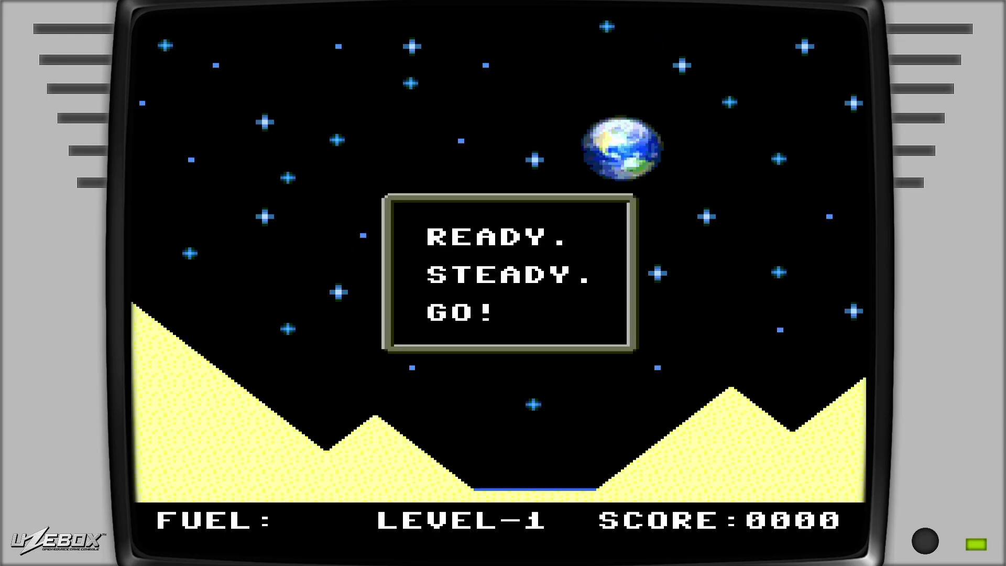
key("Up")
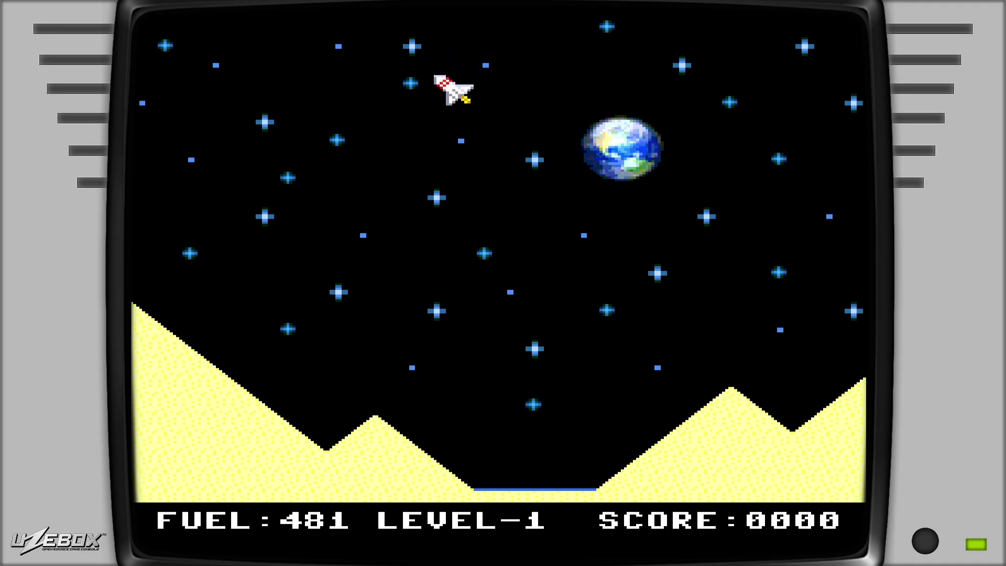
key("Right")
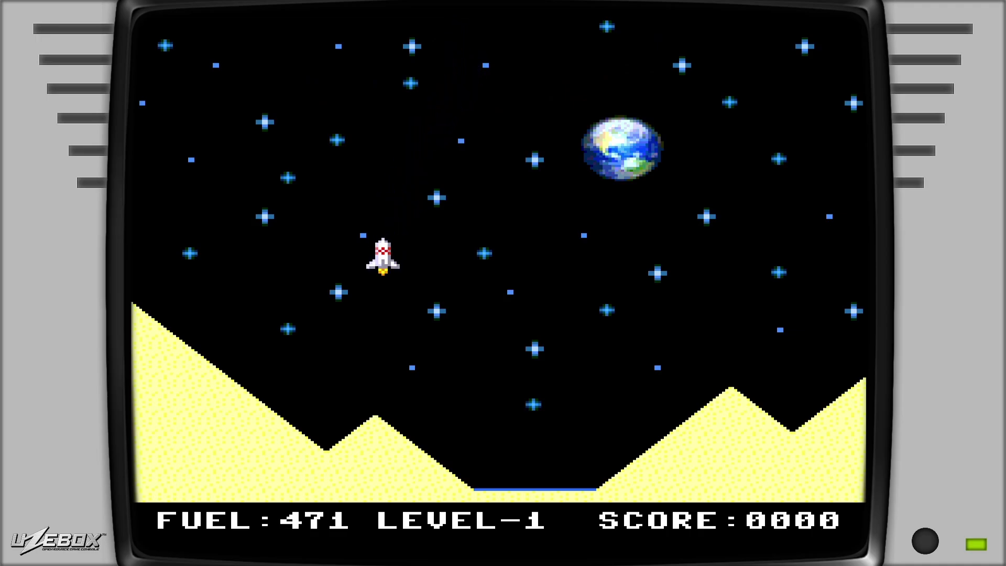
key("Up")
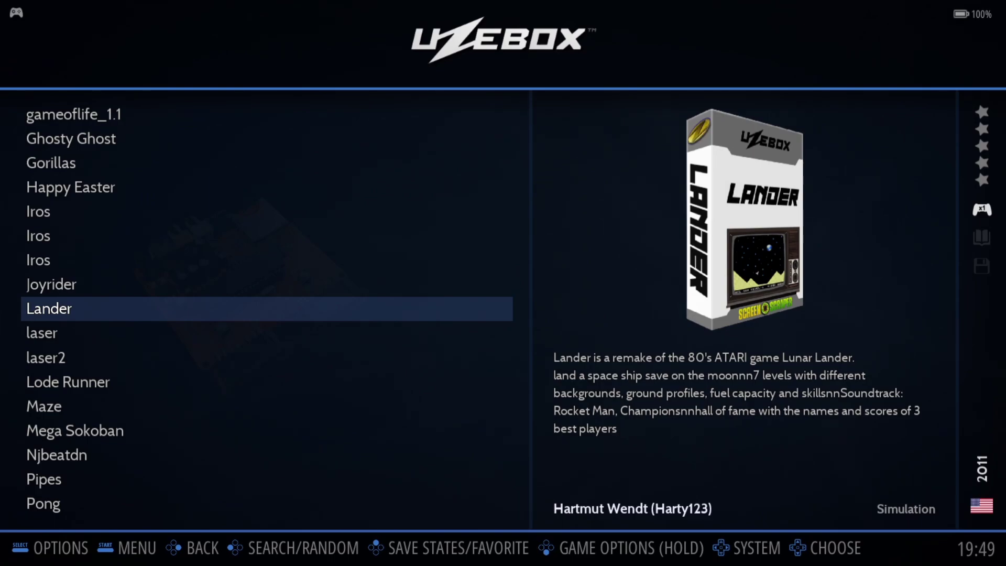
- Launch Lode Runner from the Uzebox game list and start level 1
key("Down")
key("Down")
key("Down")
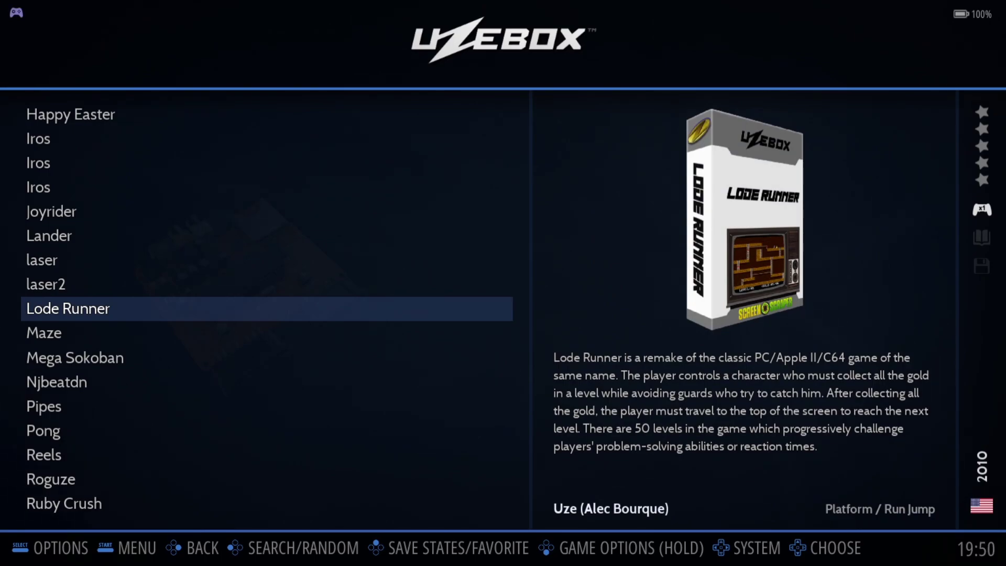
key("Return")
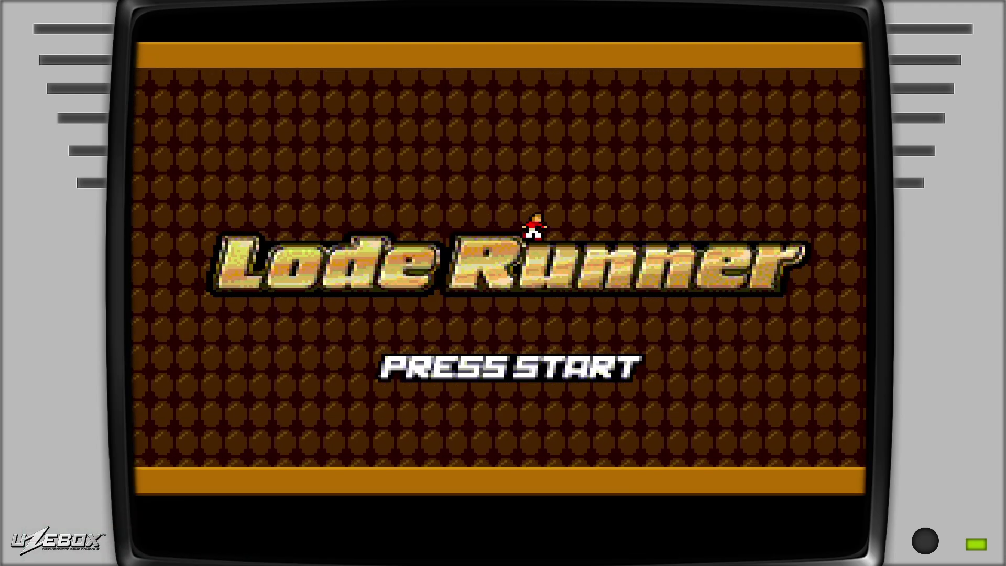
key("Return")
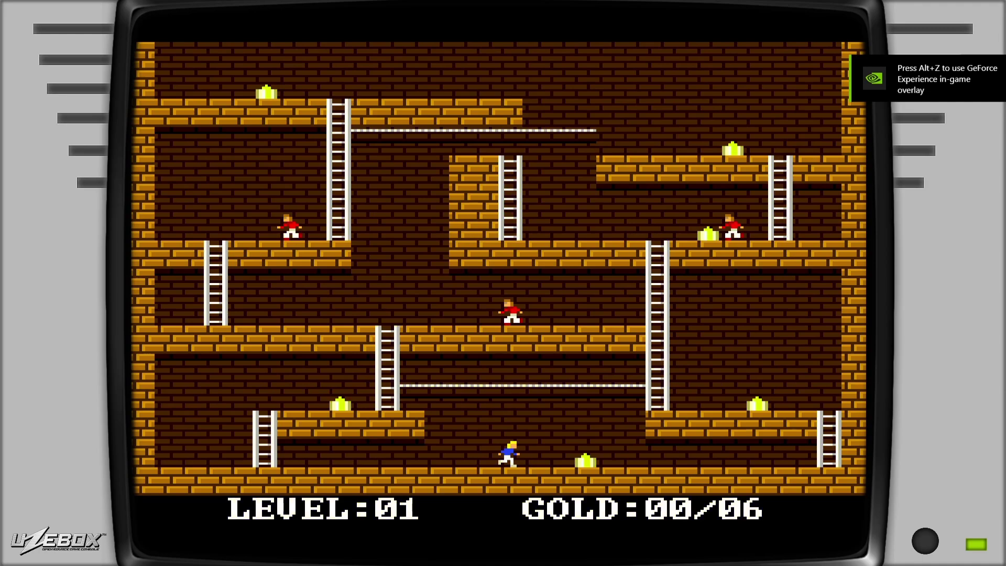
- Run the Lode Runner character along the ground floor and collect the gold lying there
key("Left")
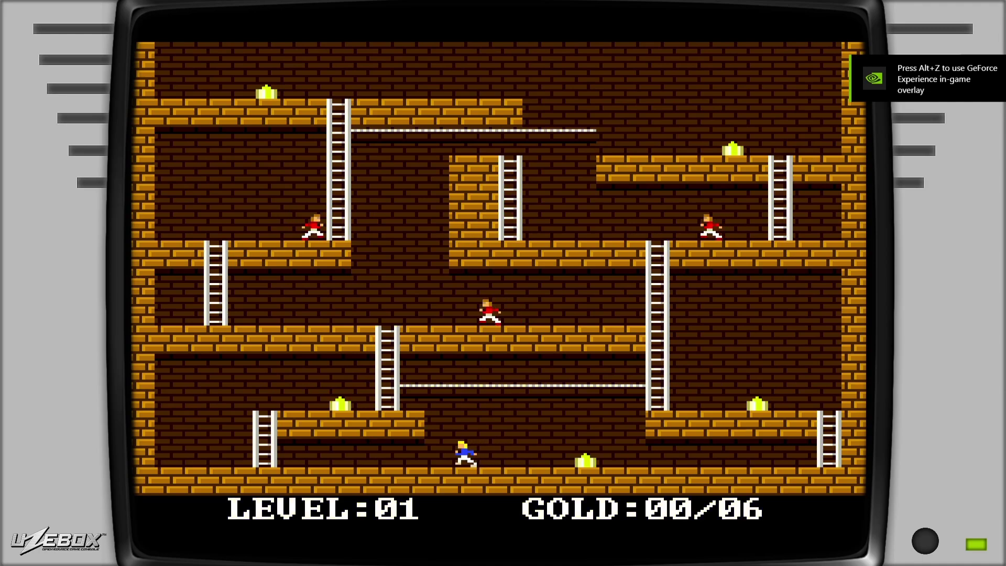
key("Right")
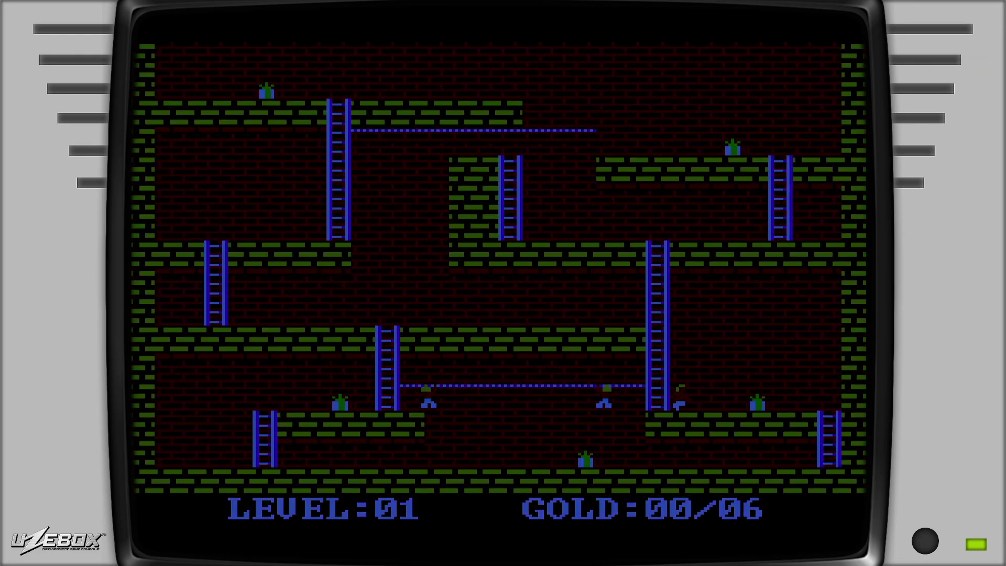
key("Right")
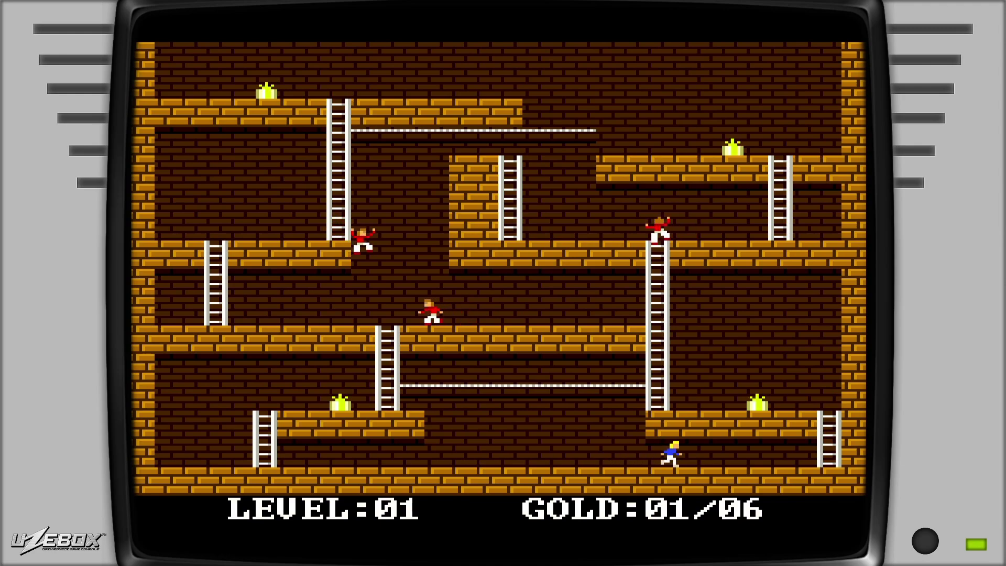
- Climb the ladder to the lower-right platform, collect the gold there while evading the guards, and return to the game list
key("Up")
key("Left")
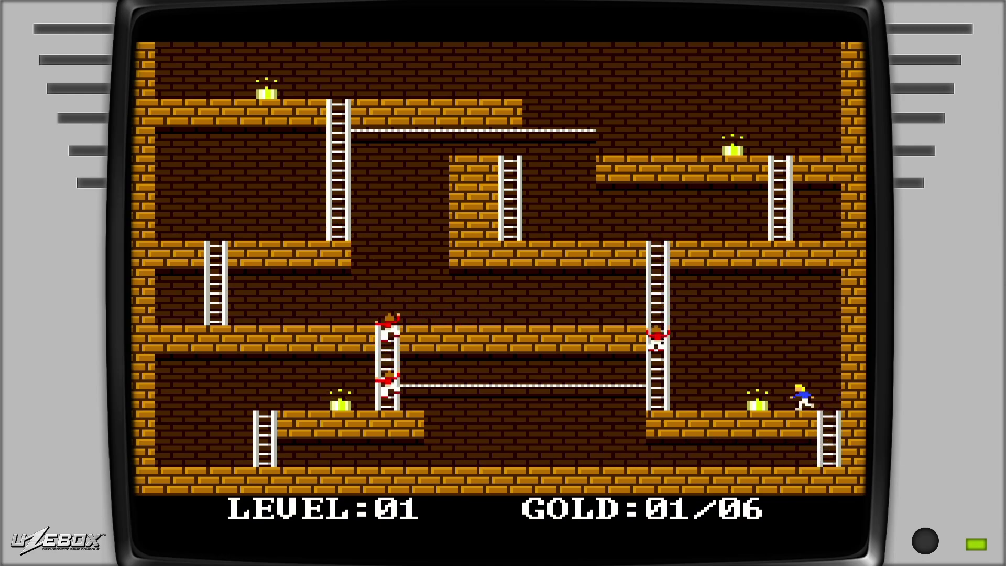
key("Left")
key("Right")
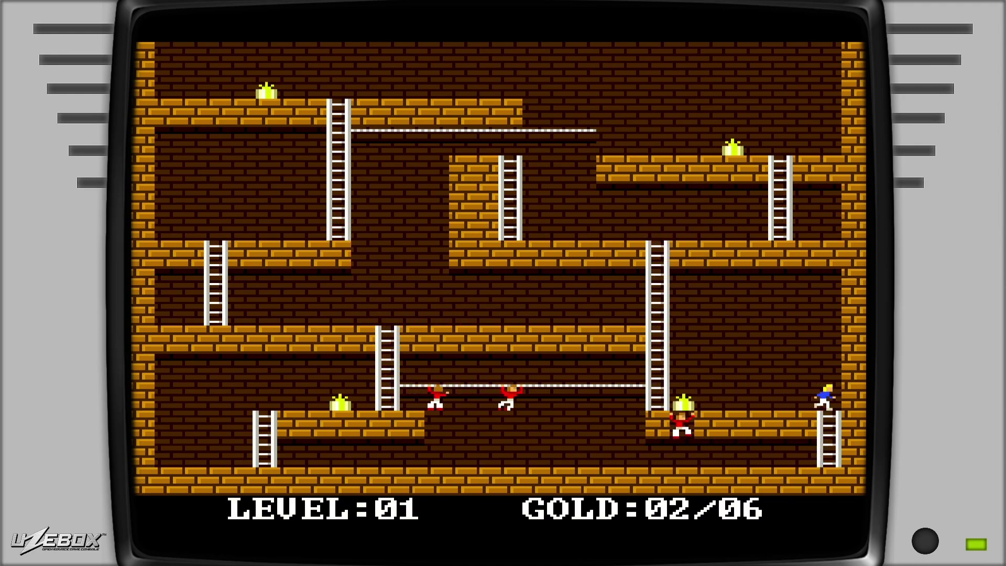
key("Left")
key("Left")
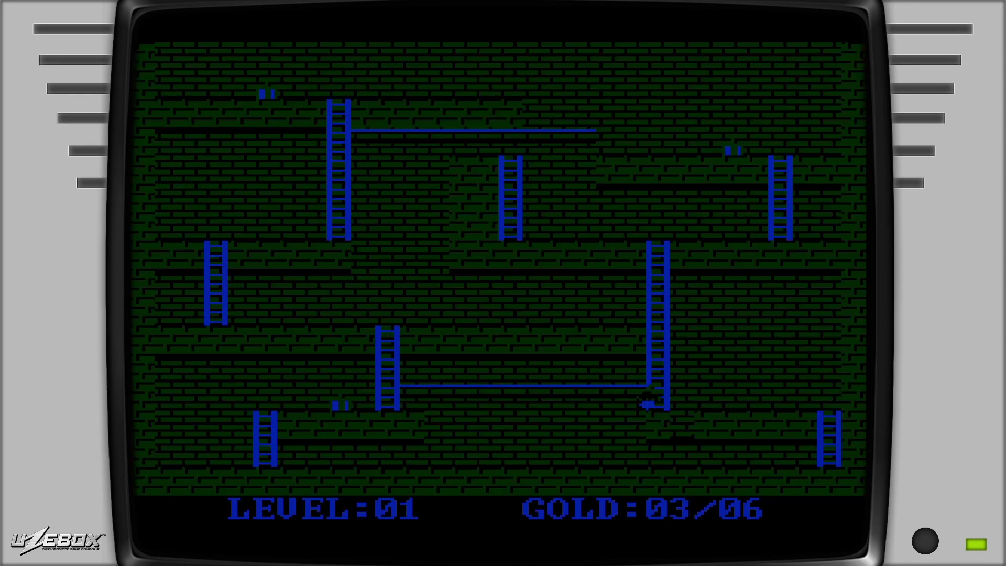
key("Right")
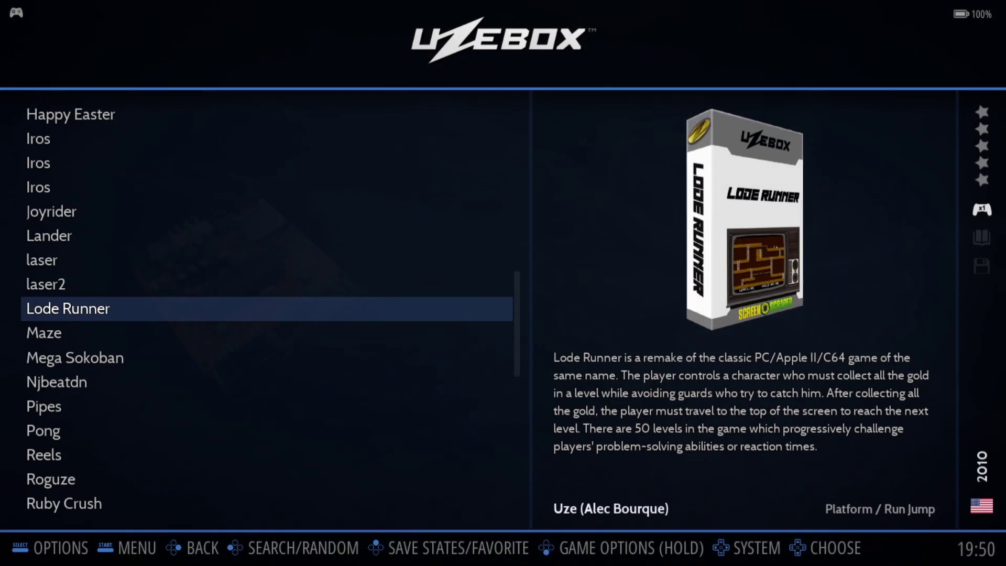
- Browse the Uzebox game list from Maze to Reels and look at the Pong entry
key("Down")
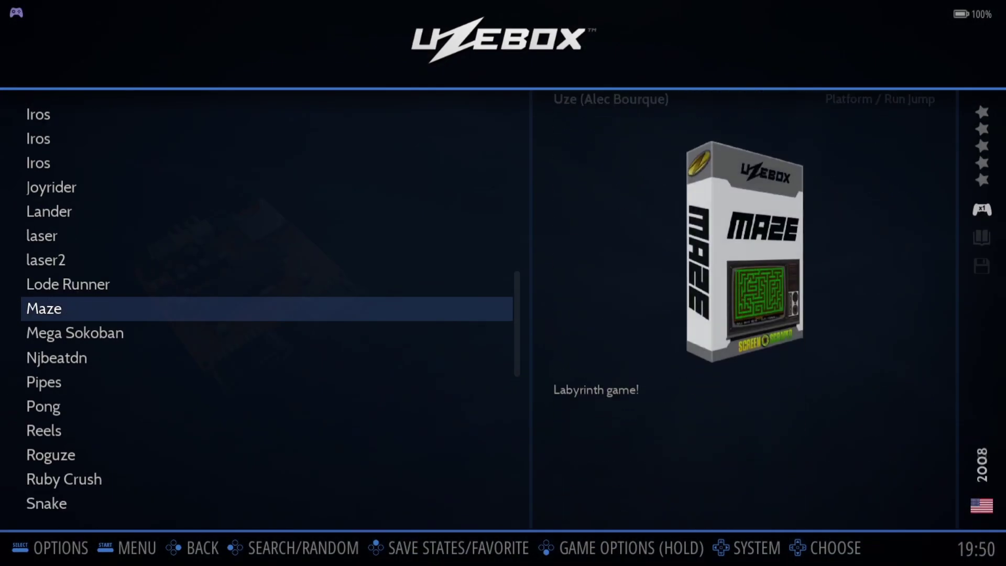
key("Down")
key("Down")
key("Down")
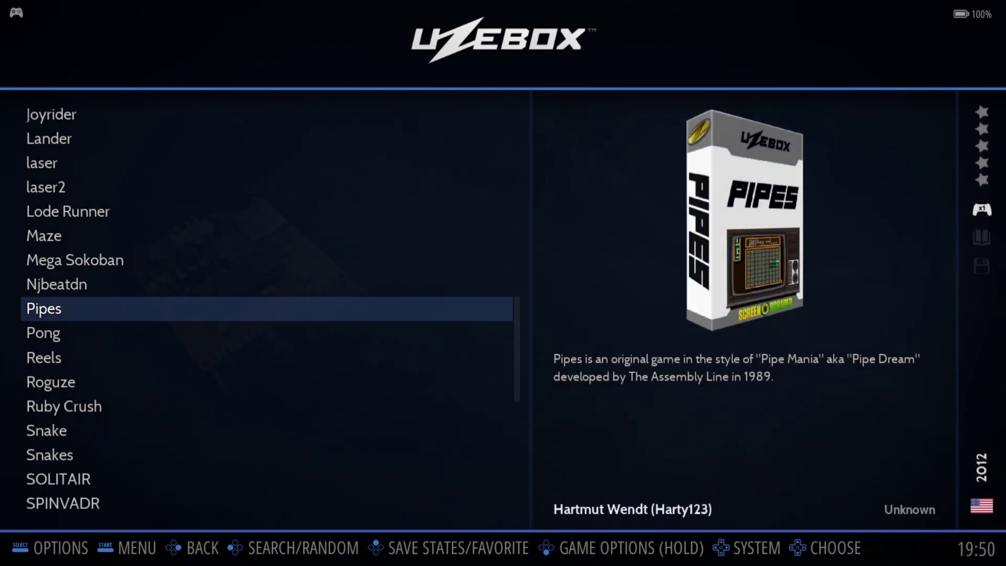
key("Down")
key("Down")
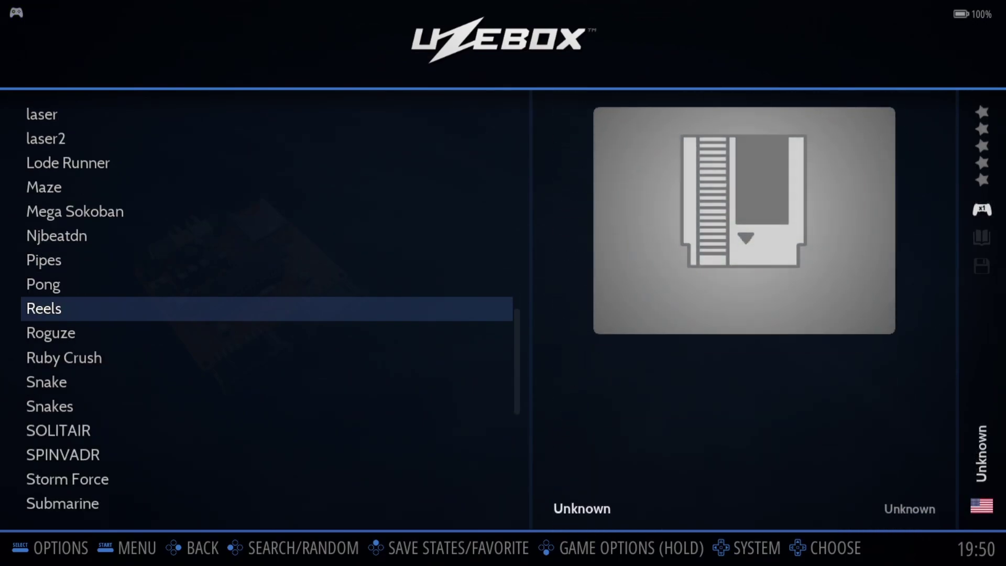
key("Up")
key("Down")
key("Down")
key("Up")
key("Up")
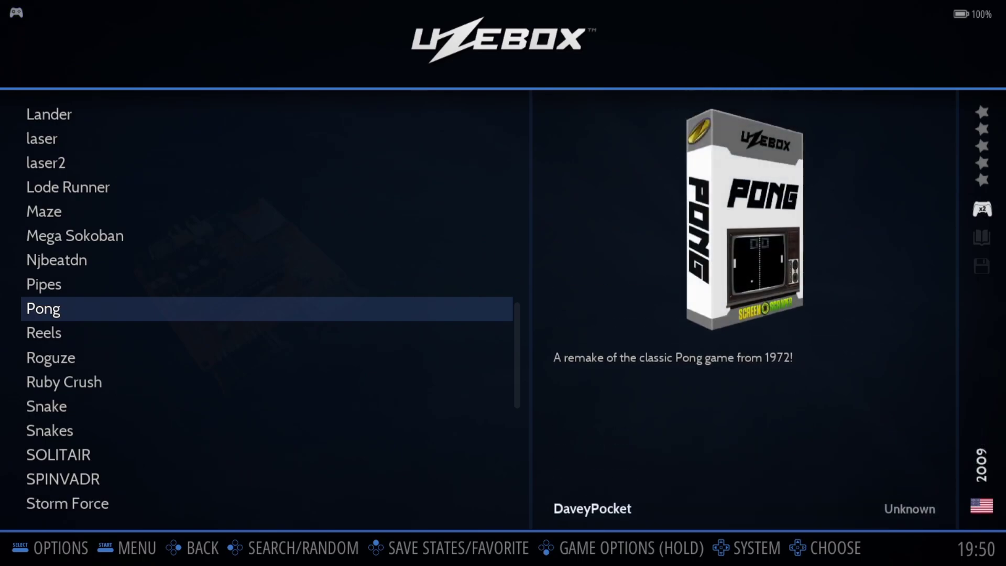
- Launch Snakes from the Uzebox game list and play a round, steering the snake down toward the cheese
key("Down")
key("Down")
key("Down")
key("Down")
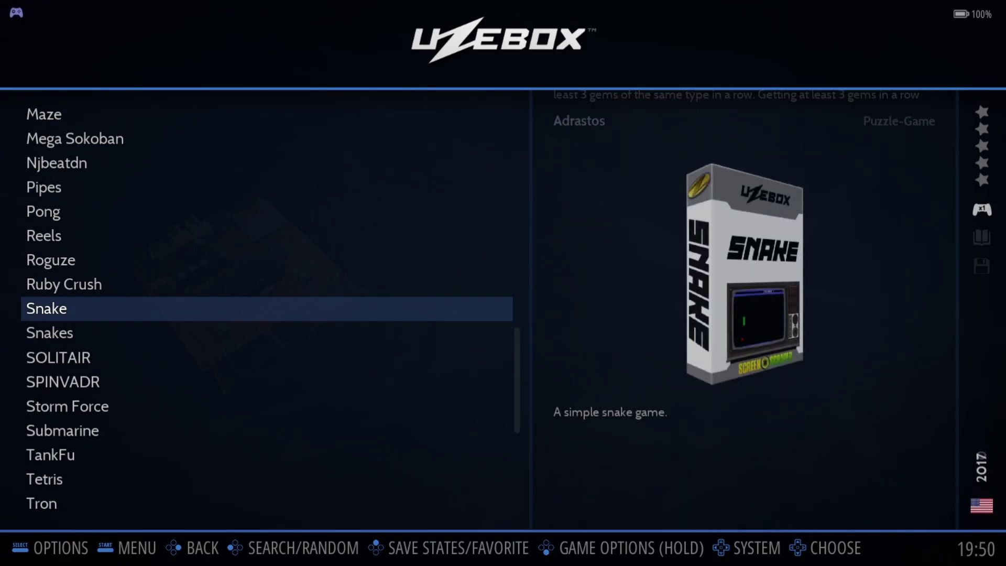
key("Down")
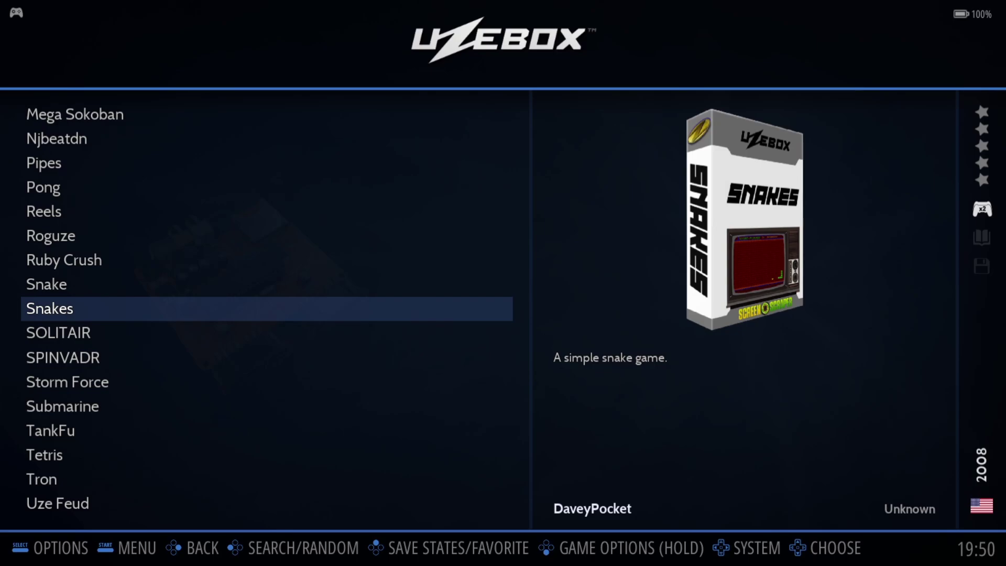
key("Return")
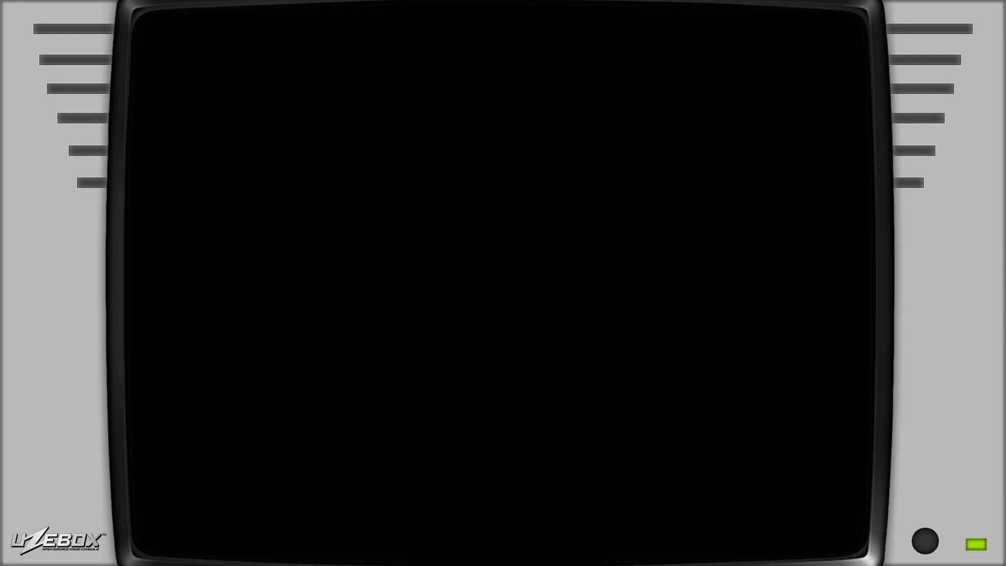
key("Return")
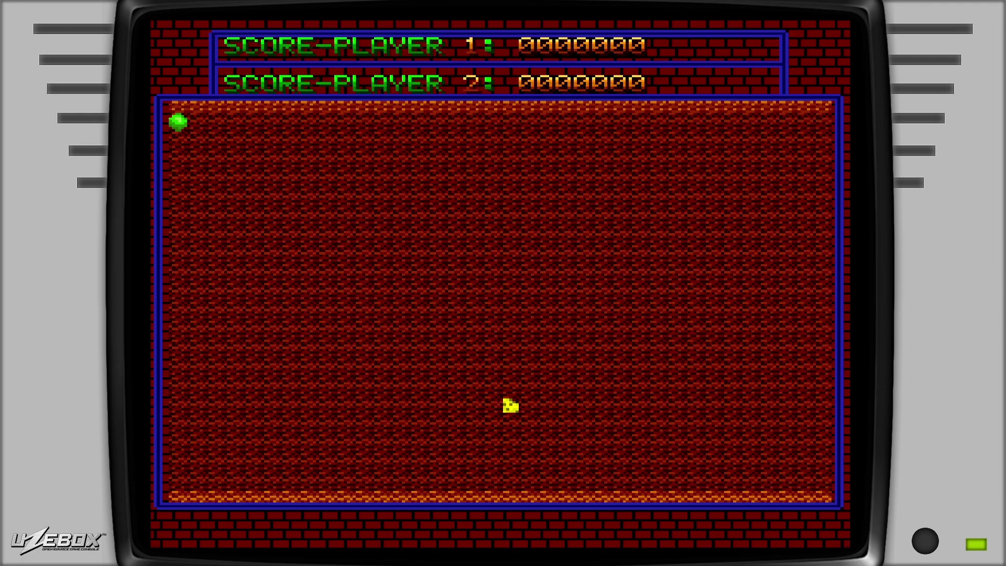
key("Down")
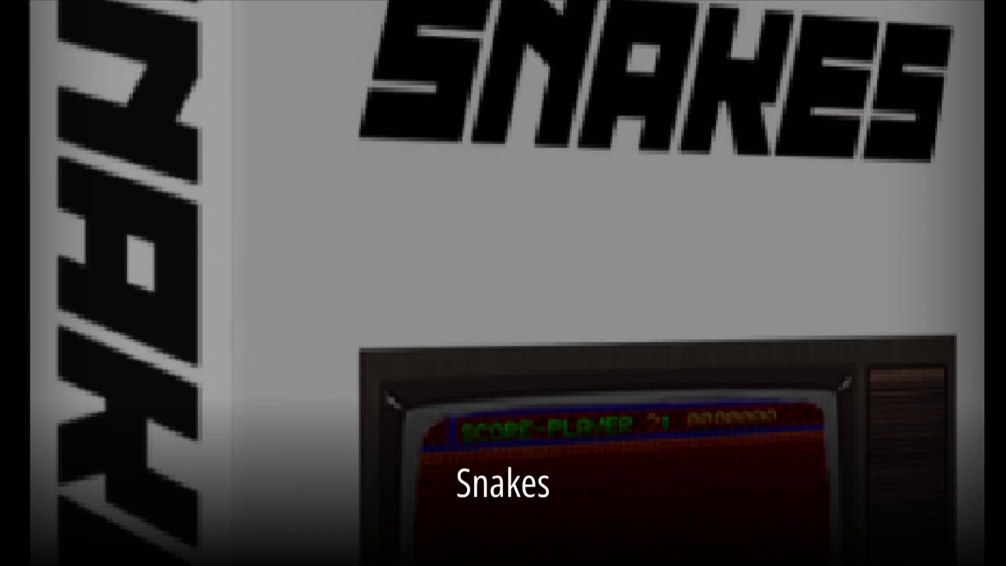
- Browse past SOLITAIR, SPINVADR and Submarine in the Uzebox game list and launch Storm Force
key("Down")
key("Down")
key("Down")
key("Down")
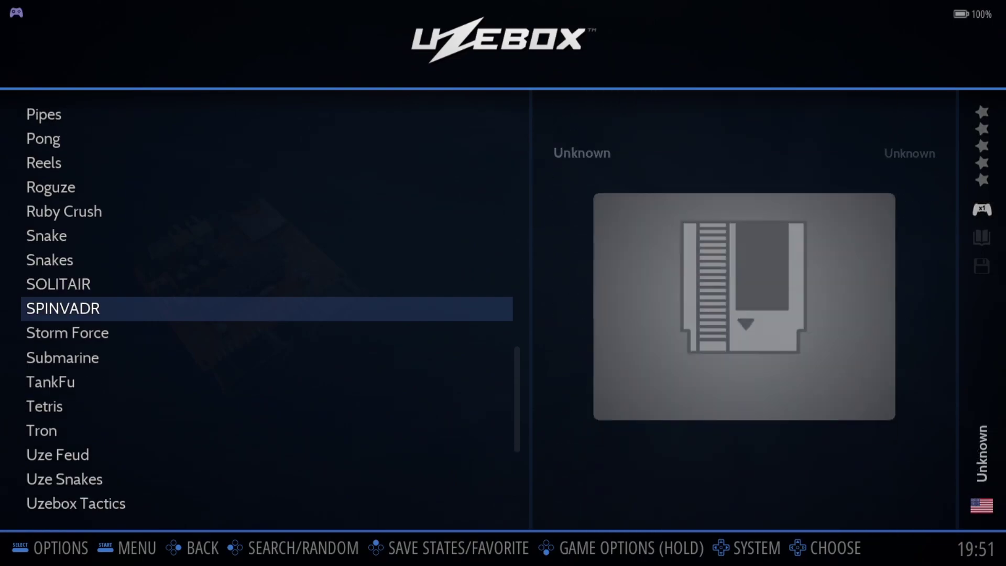
key("Up")
key("Down")
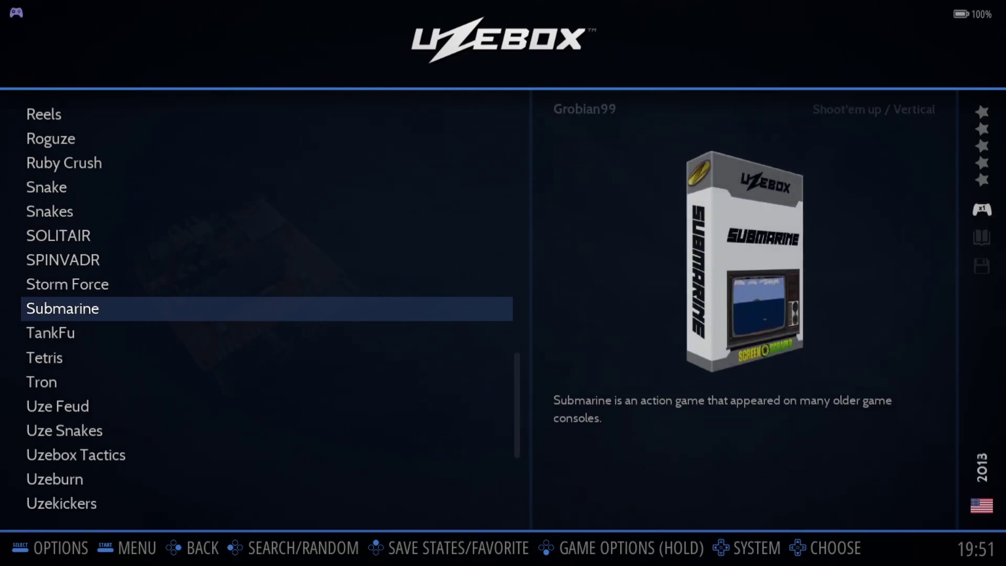
key("Up")
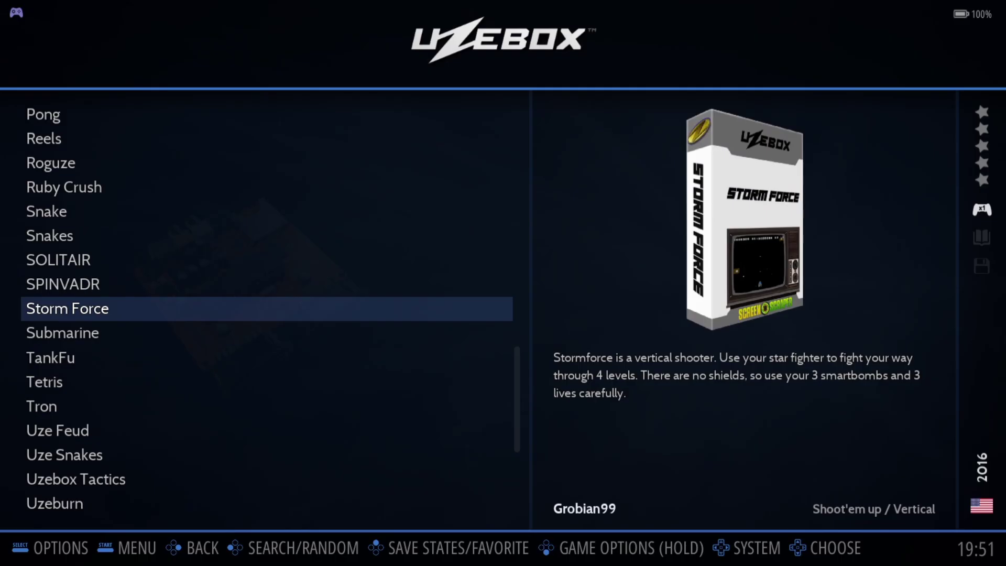
key("Return")
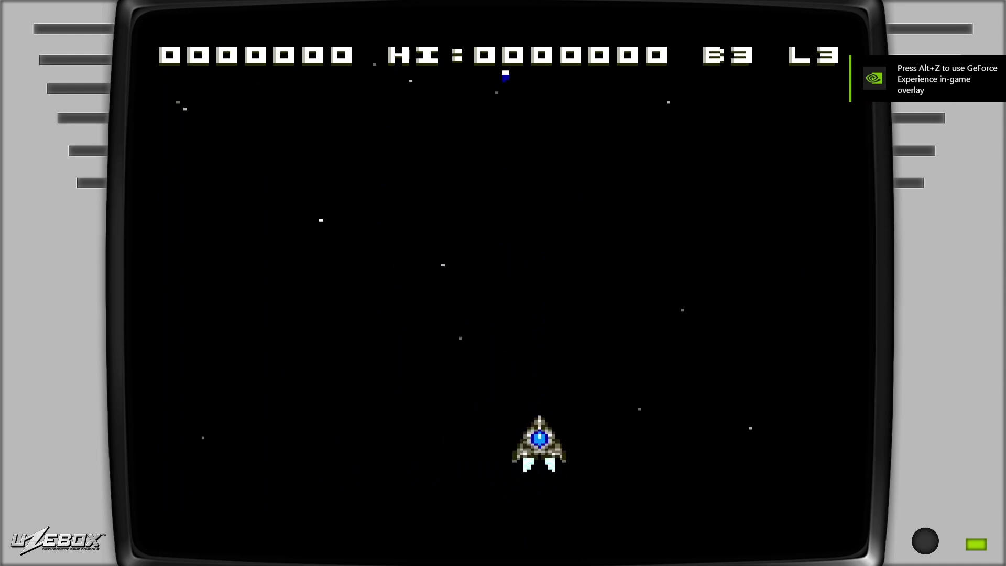
- Fly the Storm Force star fighter to the left edge and back across the playfield, shooting the approaching enemies
key("Left")
key("a")
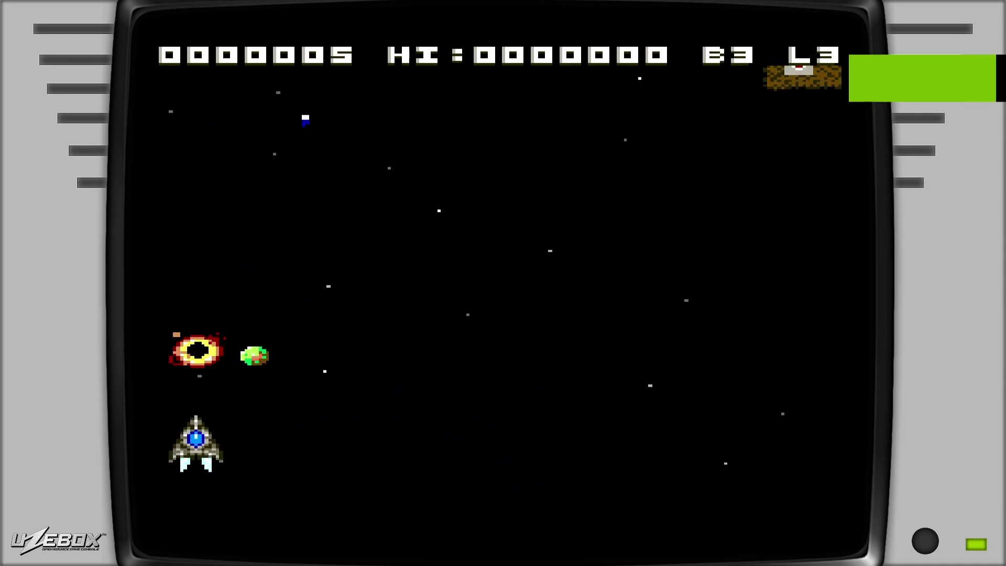
key("Right")
key("Right")
key("a")
key("a")
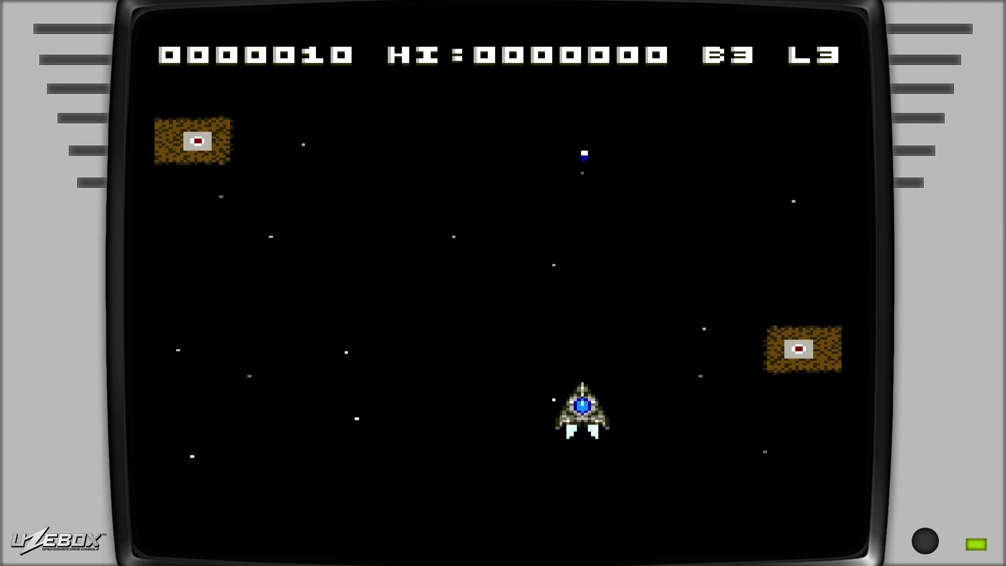
- Keep dodging and firing at enemies in Storm Force, then move the fighter back and left on the next life
key("Down")
key("a")
key("Right")
key("a")
key("Down")
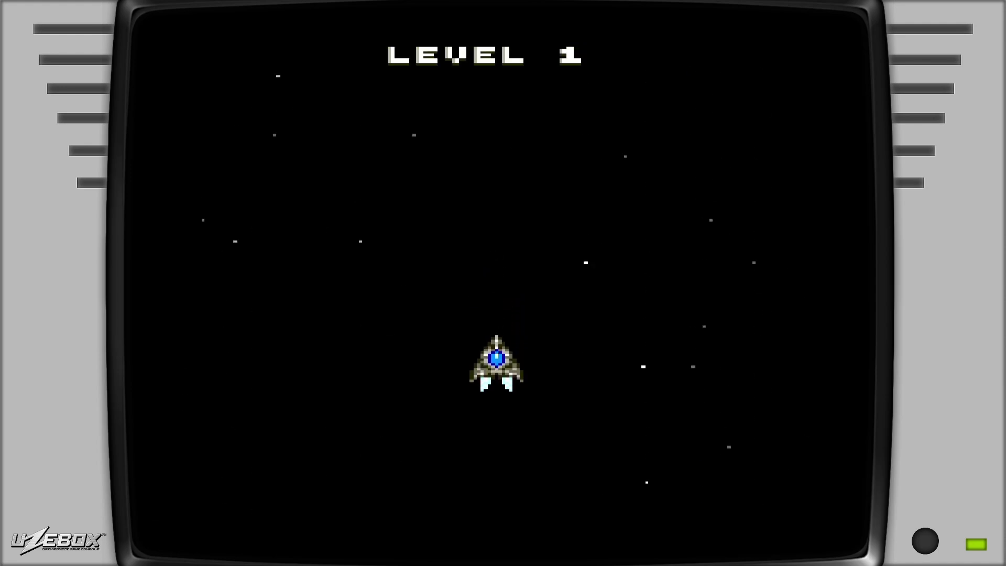
key("Left")
key("Down")
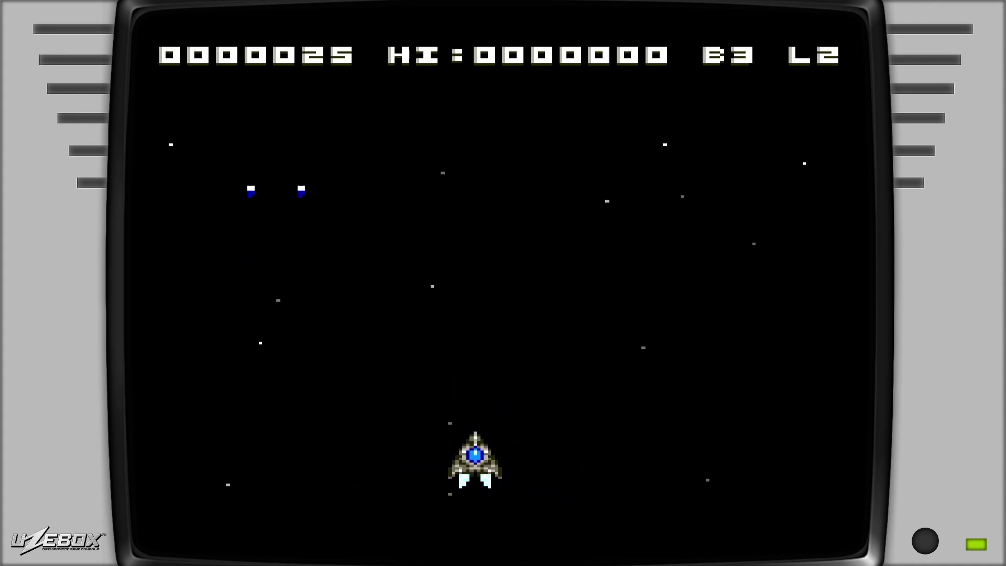
- Sweep the Storm Force fighter across the playfield to shoot the green aliens, moving forward and back between the brown gun blocks
key("Left")
key("Right")
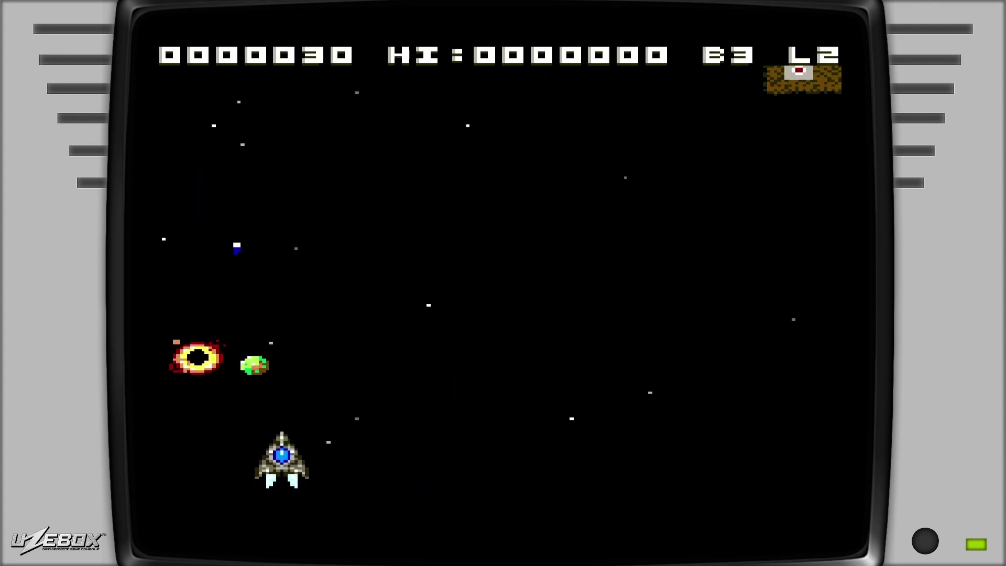
key("Right")
key("Left")
key("Up")
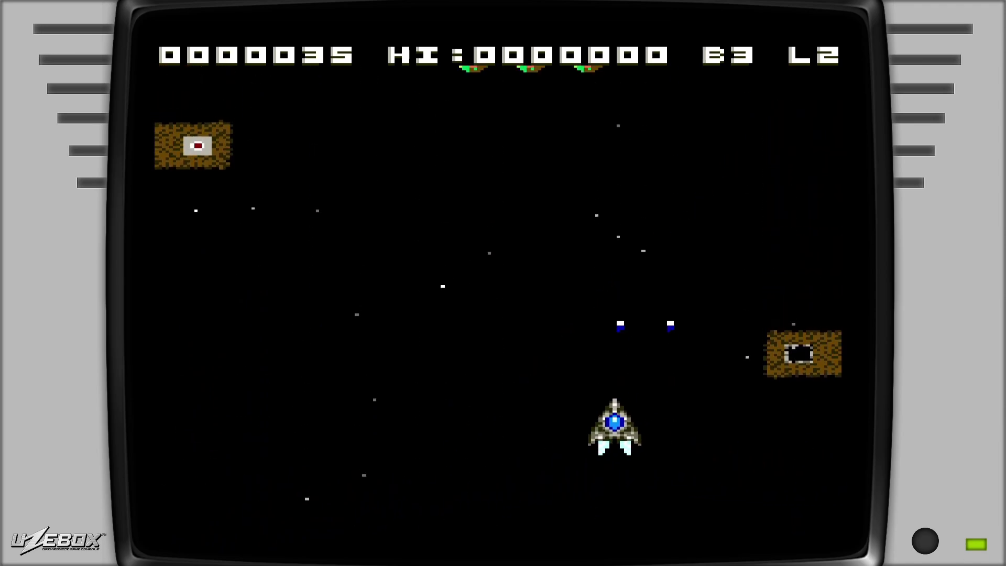
key("Down")
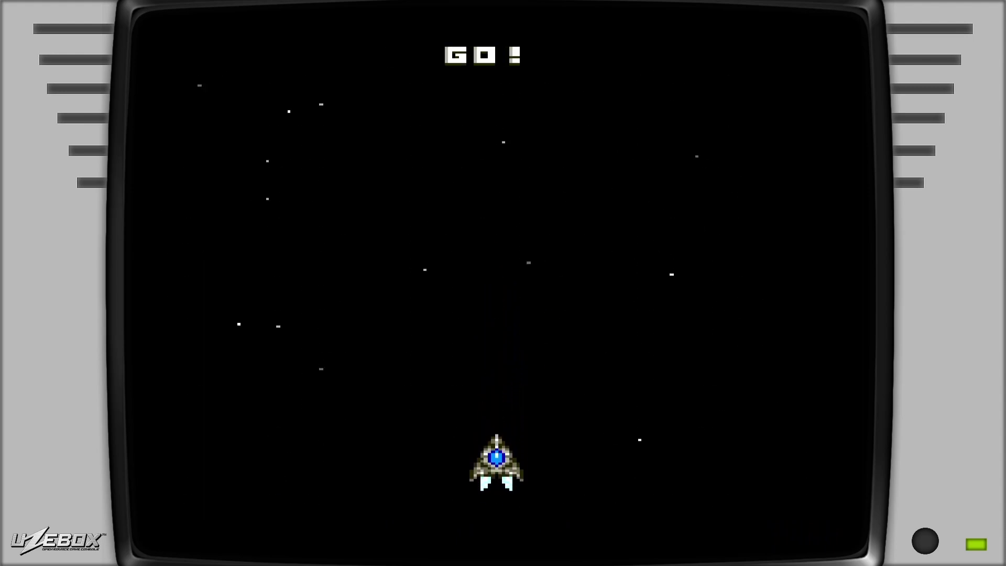
- On the last Storm Force life, fly the fighter to the far left and shoot the pair of green aliens
key("Left")
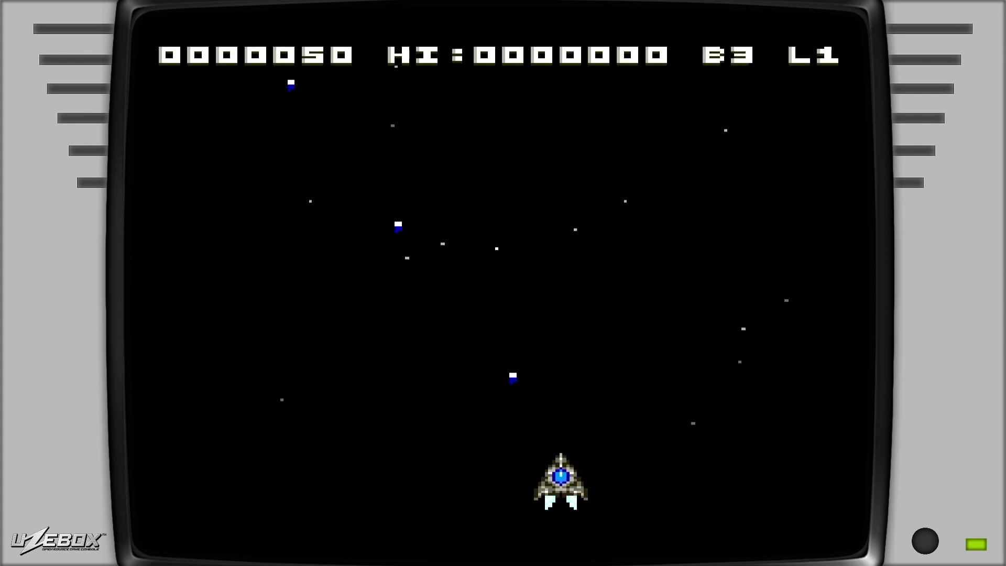
key("Left")
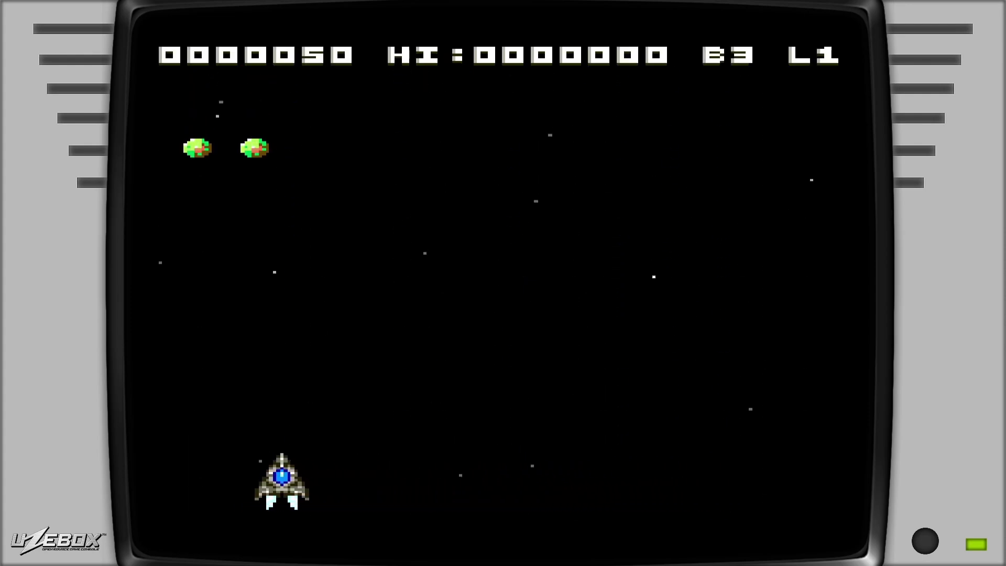
key("a")
key("Right")
key("Left")
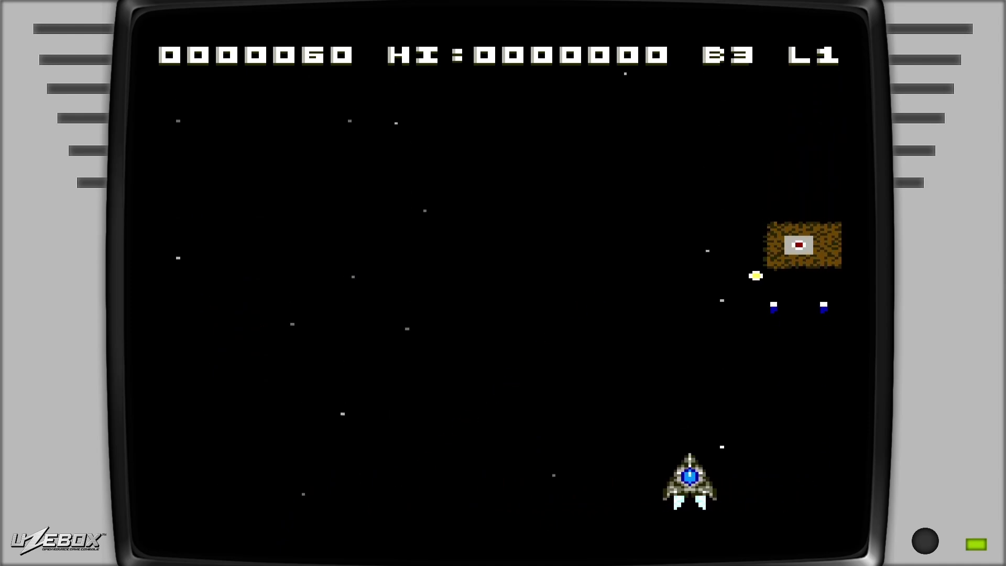
- Fly right and forward toward the brown gun block, then cut back left through the middle while firing at the aliens
key("Right")
key("Right")
key("Up")
key("a")
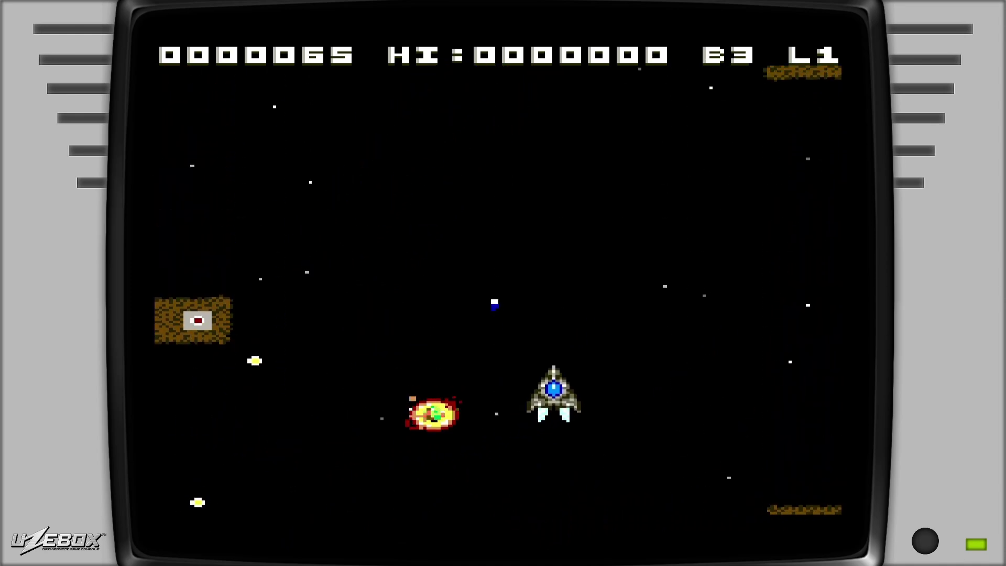
key("Down")
key("Left")
key("a")
key("Left")
key("a")
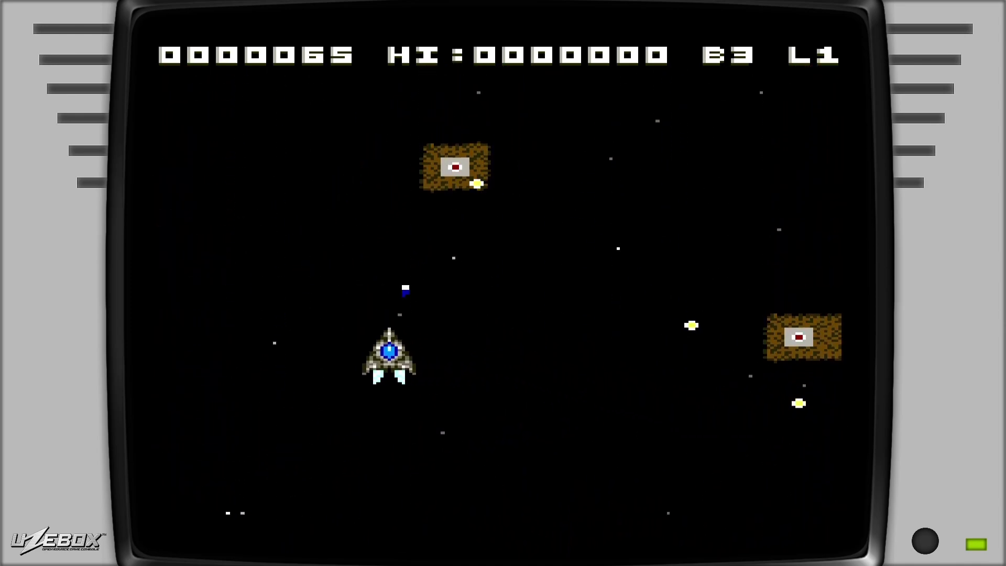
- Dodge around the brown gun block in the middle of the playfield while firing, keeping clear of its yellow shots
key("Right")
key("a")
key("Left")
key("Down")
key("a")
key("Right")
key("Up")
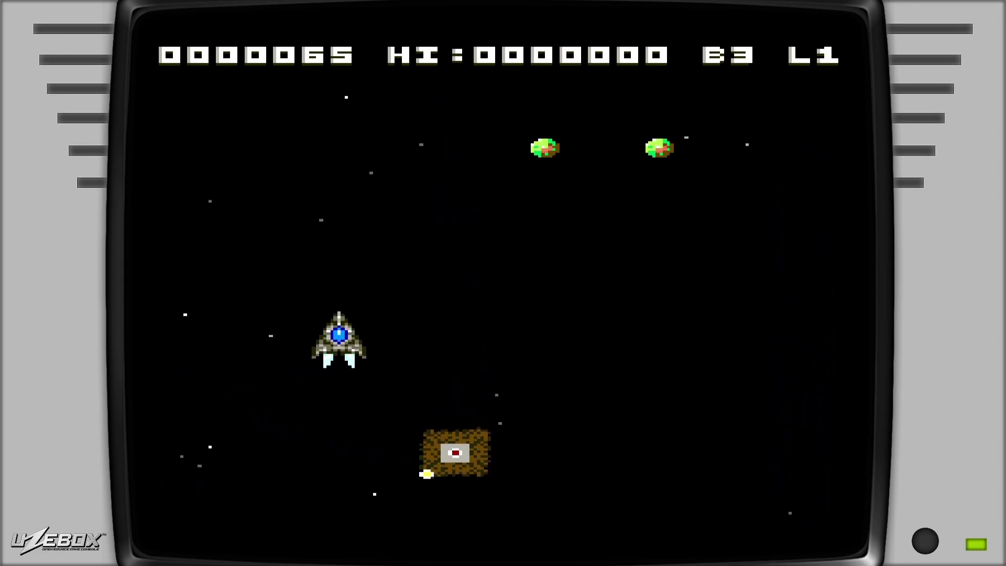
- Move right and fire at the incoming pair of green aliens, then drop back to the lower left for the next pair
key("Right")
key("a")
key("Down")
key("Right")
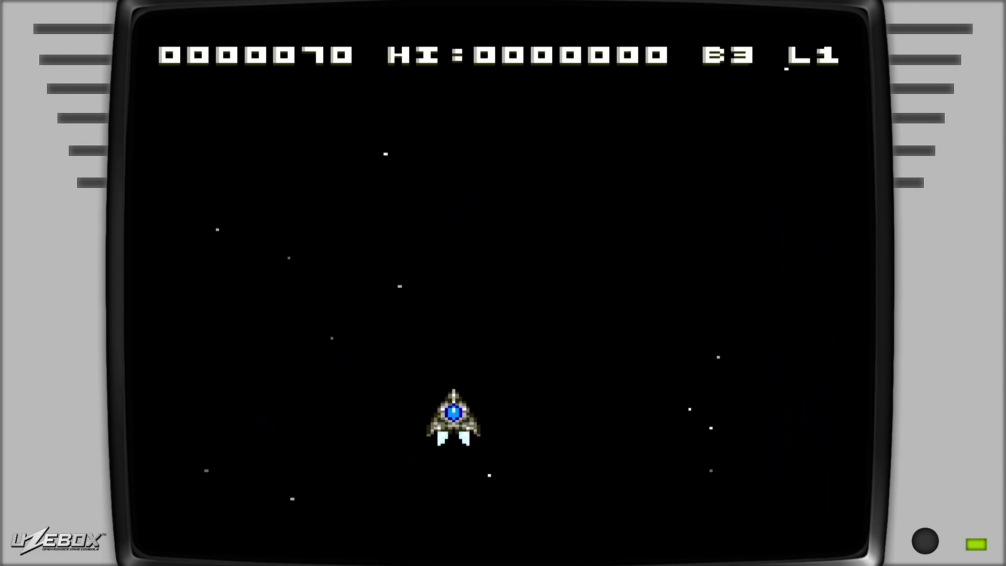
key("Right")
key("Left")
key("a")
key("Left")
key("Down")
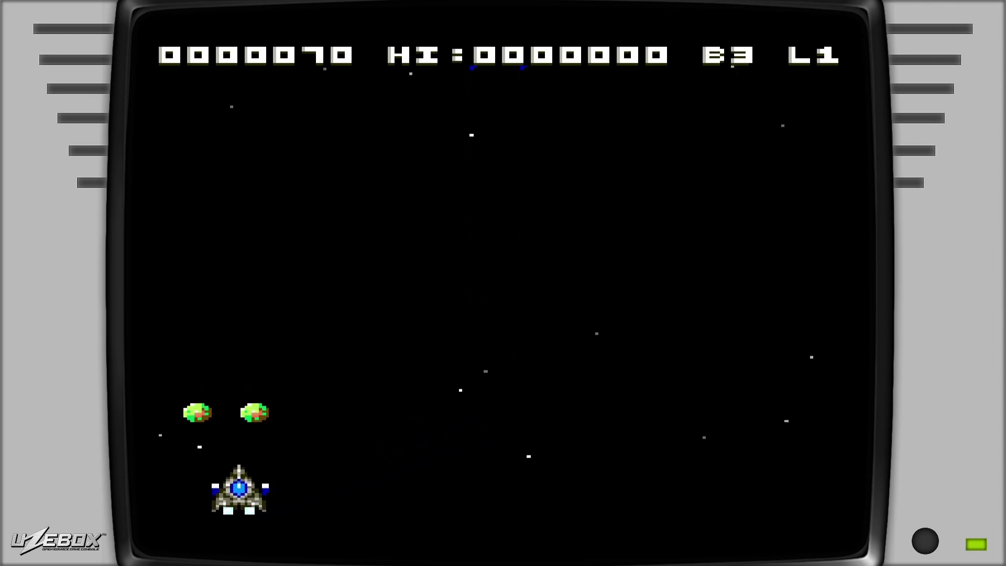
- Shoot the green aliens on the left and the group on the right, then return left below the grey brick wall
key("Right")
key("Left")
key("a")
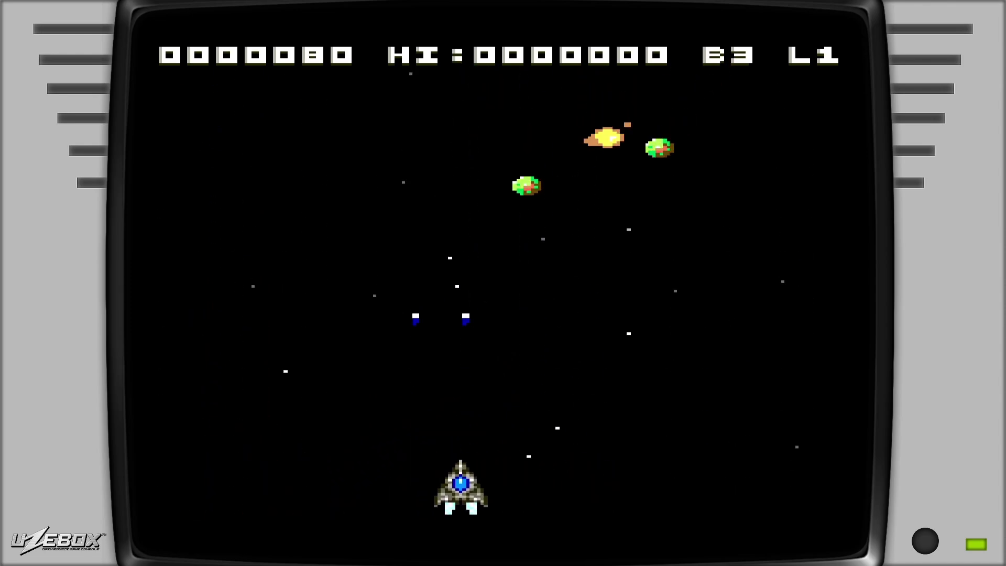
key("Right")
key("a")
key("Left")
key("Right")
key("Left")
key("Up")
key("Left")
key("a")
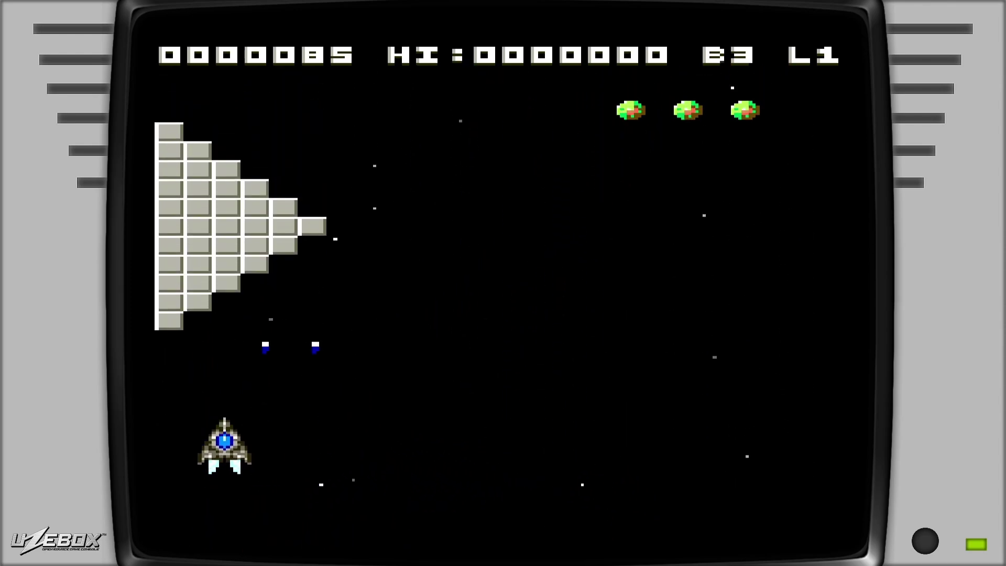
- Steer around the grey brick wall, firing at the row of three green aliens and returning toward the grey gun block
key("Right")
key("Down")
key("Right")
key("a")
key("Left")
key("Left")
key("Up")
key("a")
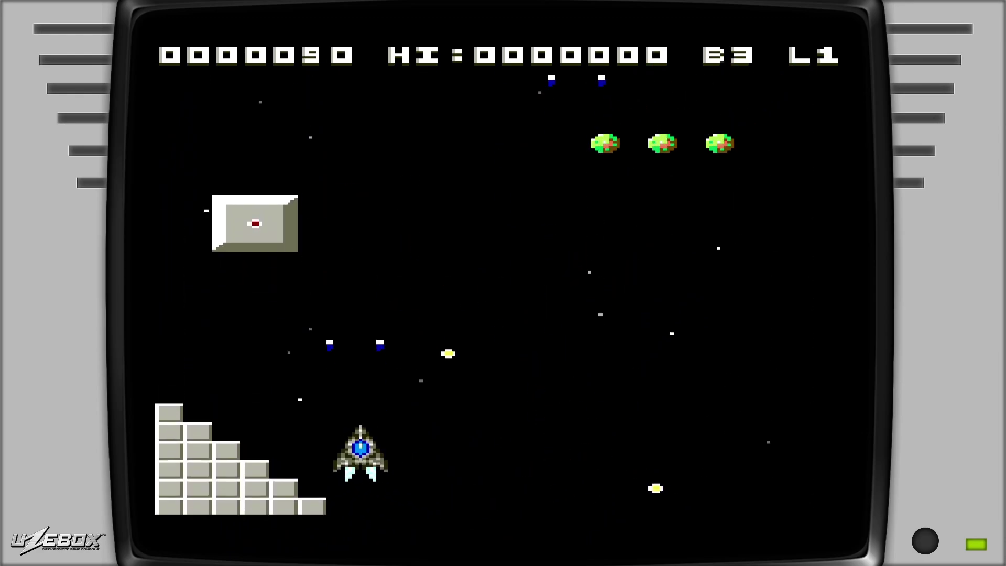
- Fire at the grey gun block on the left, then move to the centre and back down to shoot the approaching aliens
key("Left")
key("a")
key("Up")
key("Right")
key("Down")
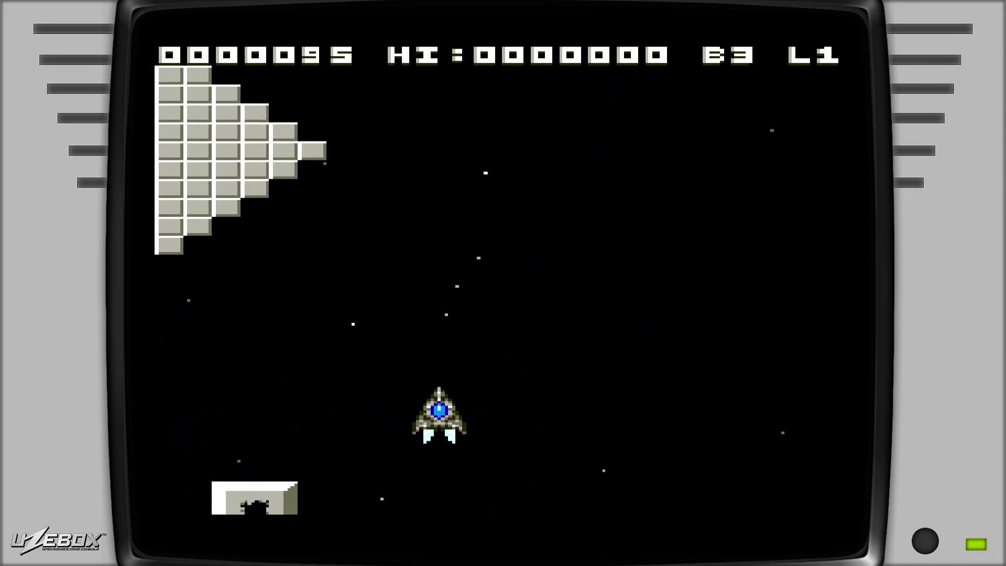
key("Right")
key("Left")
key("Down")
key("a")
key("Right")
key("Down")
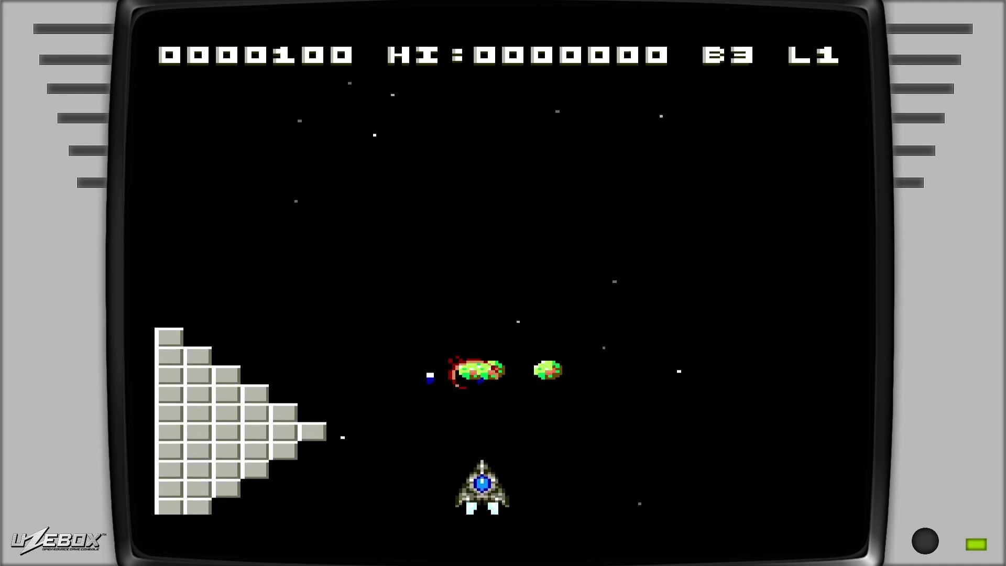
- Shoot at the aliens ahead, dodge the central grey gun block's fire, and end the Storm Force session
key("Right")
key("a")
key("Left")
key("Up")
key("Left")
key("Down")
key("a")
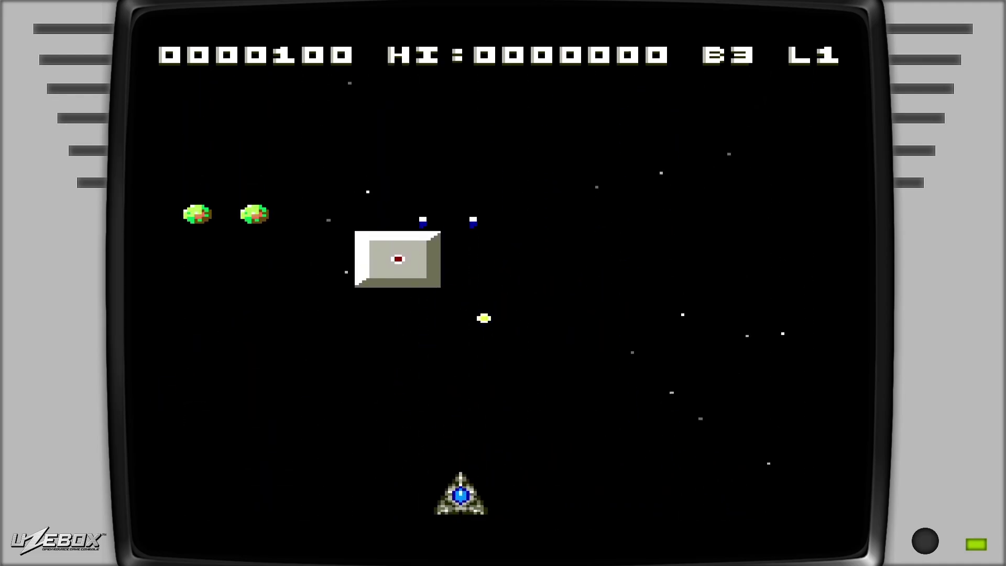
key("Left")
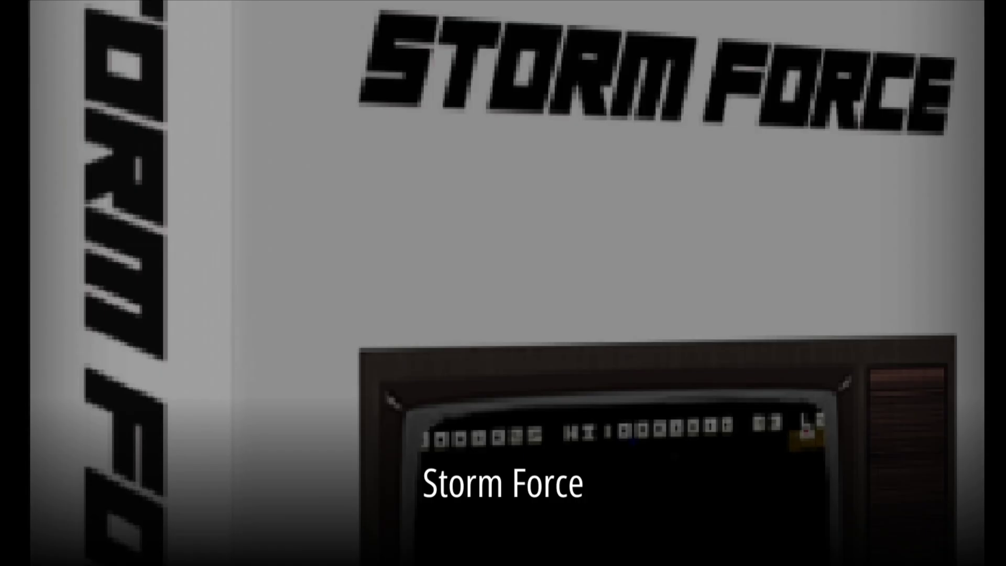
- Browse the Uzebox game list past TankFu, Tetris and Tron to Uze Feud, viewing the game descriptions
key("Down")
key("Down")
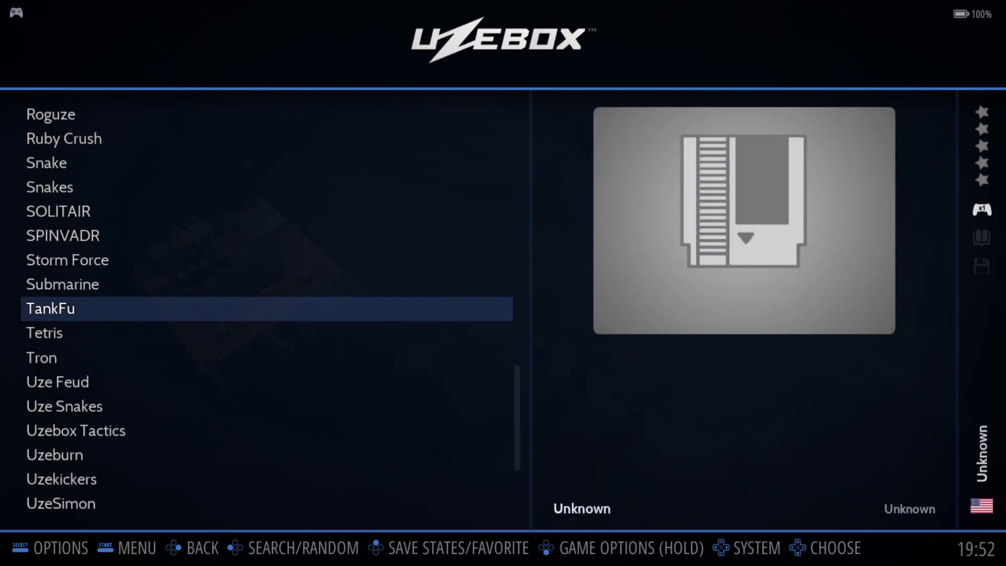
key("Down")
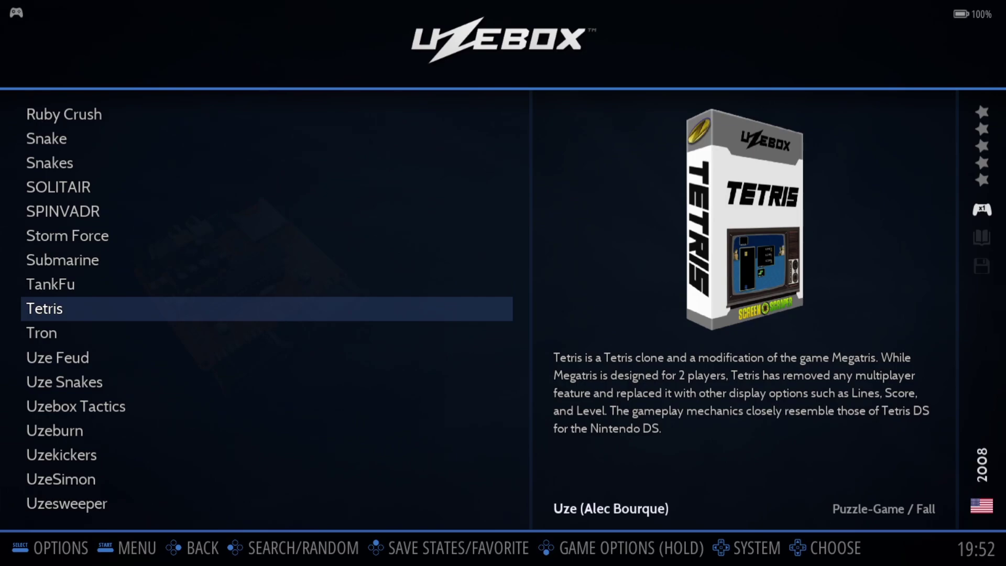
key("Down")
key("Up")
key("Down")
key("Down")
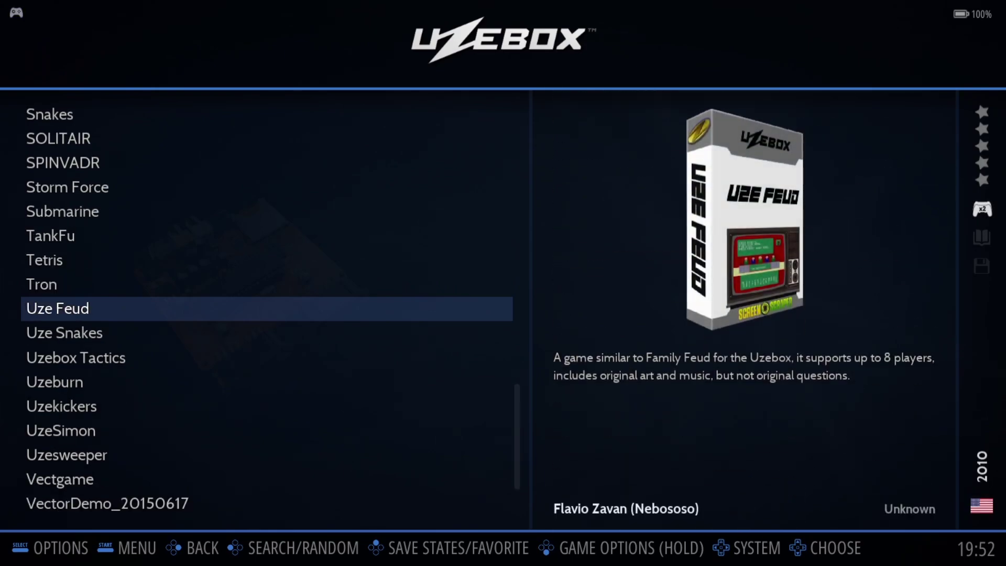
- Launch Zombienator from the Uzebox game list and start a one-player game
key("Down")
key("Down")
key("Down")
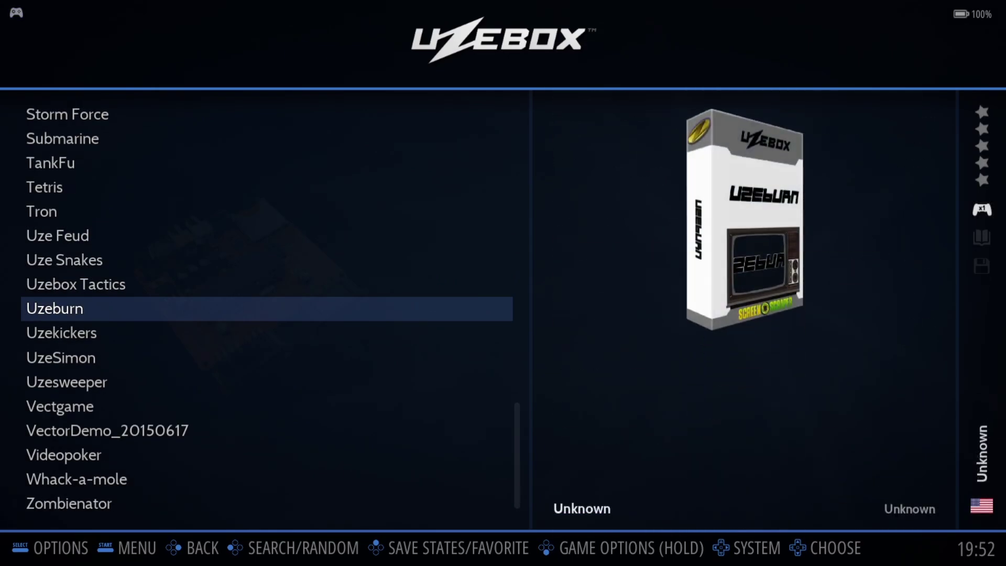
key("Down")
key("Down")
key("Down")
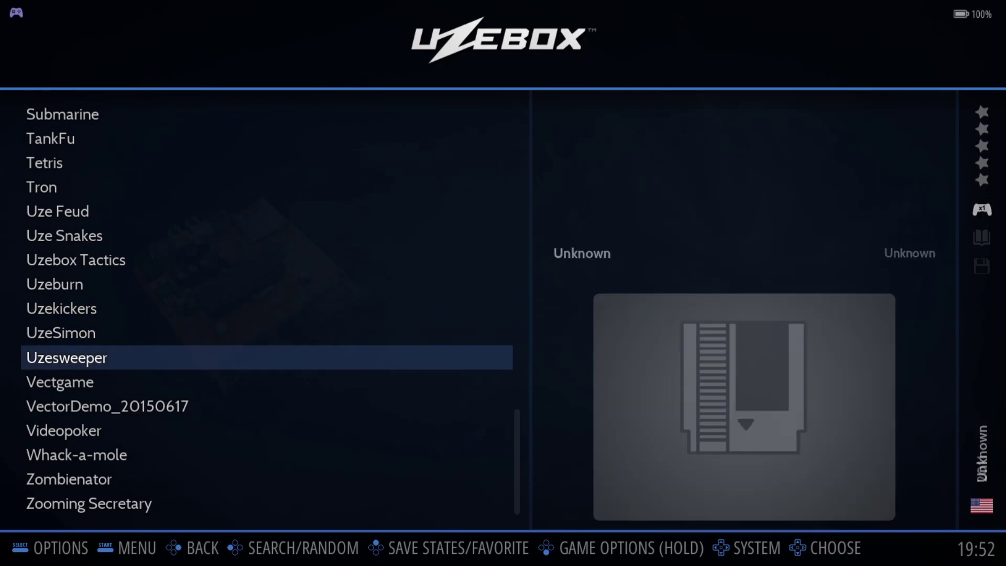
key("Down")
key("Down")
key("Down")
key("Down")
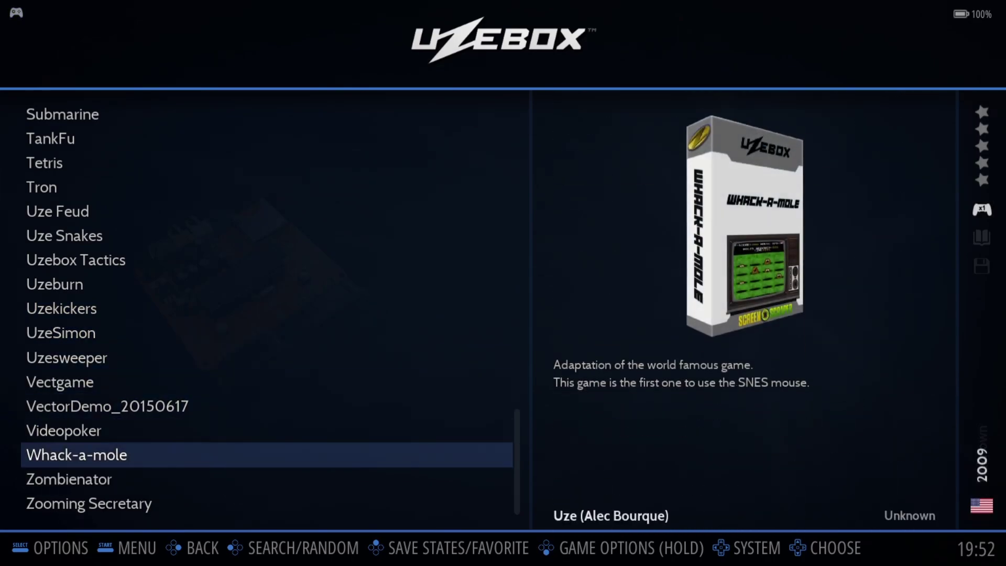
key("Down")
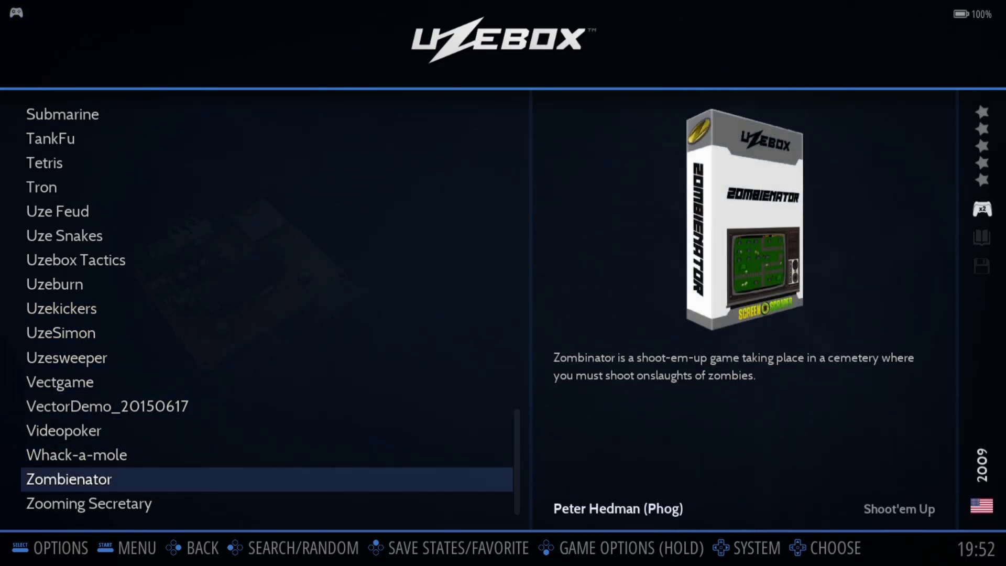
key("Return")
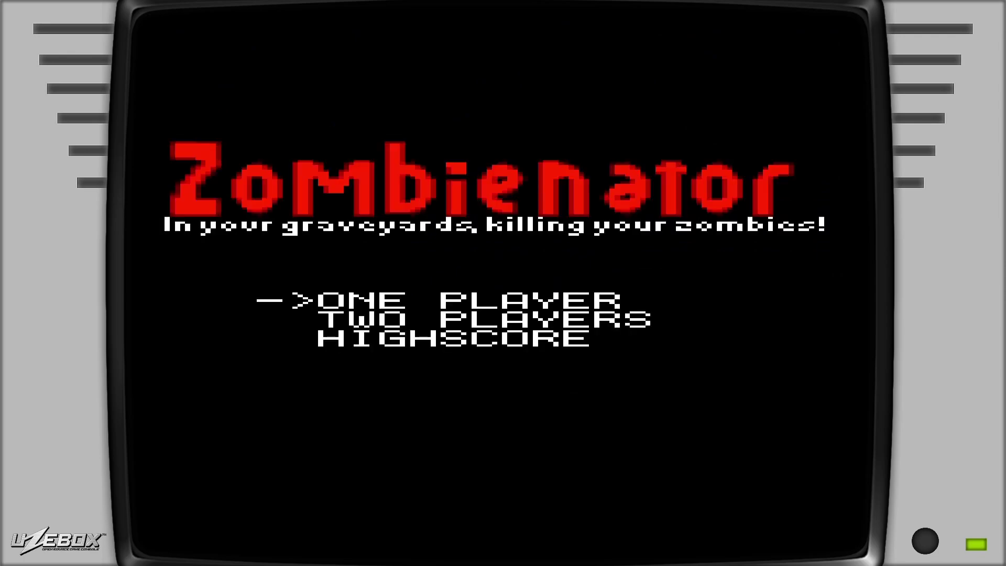
key("Return")
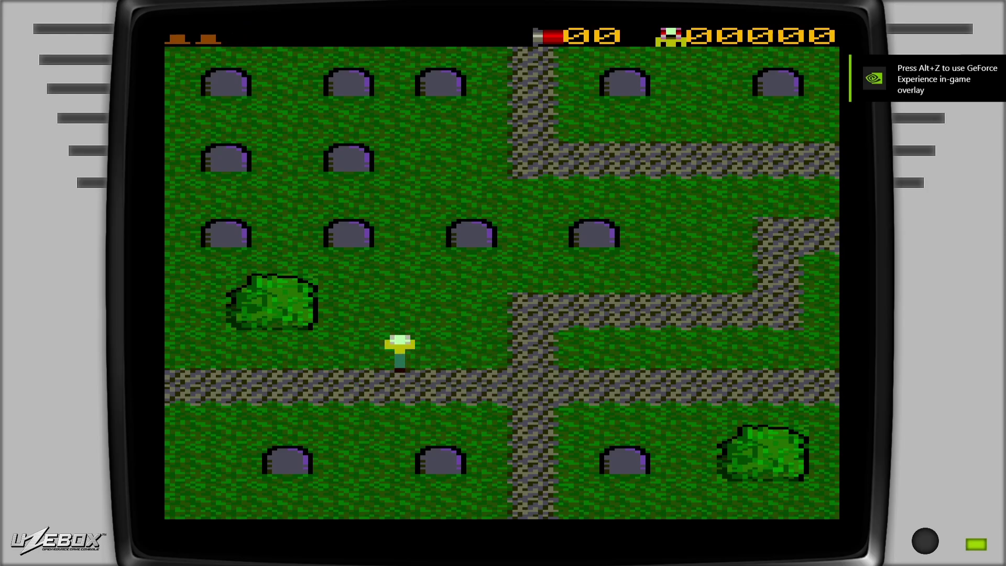
- Run the Zombienator character right through the graveyard and past the church, weaving up and down to avoid the zombies
key("Right")
key("Up")
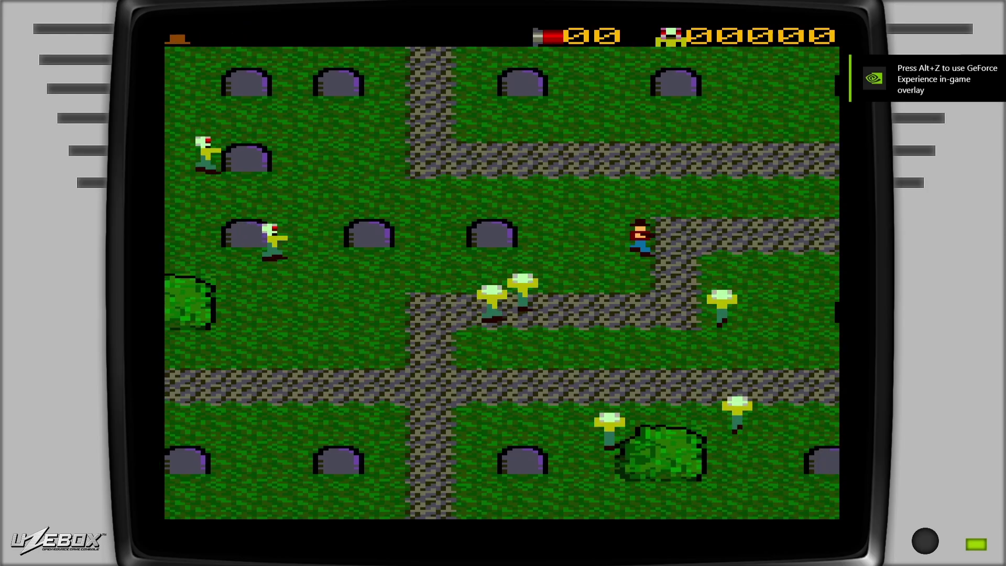
key("Right")
key("Down")
key("Up")
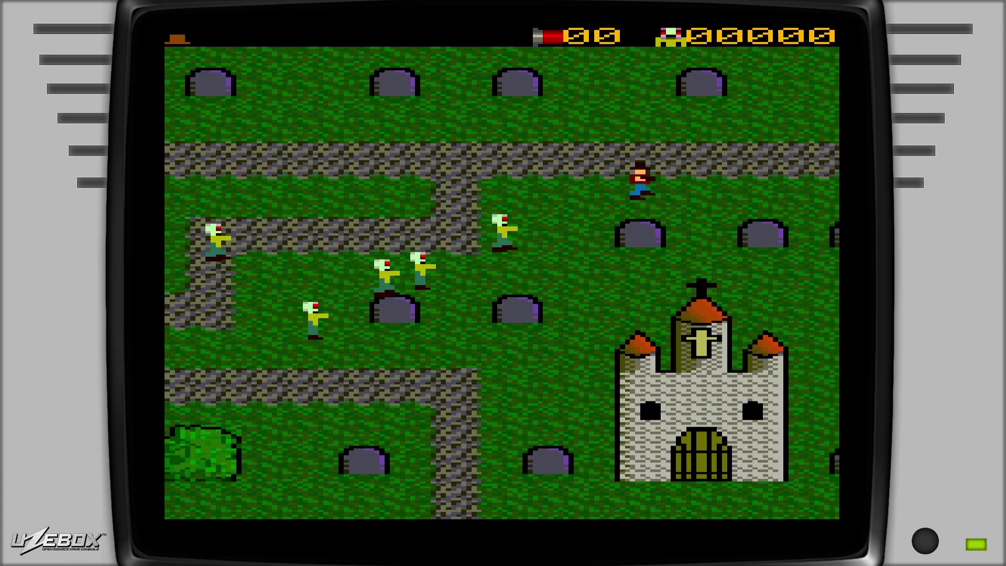
key("Right")
key("Down")
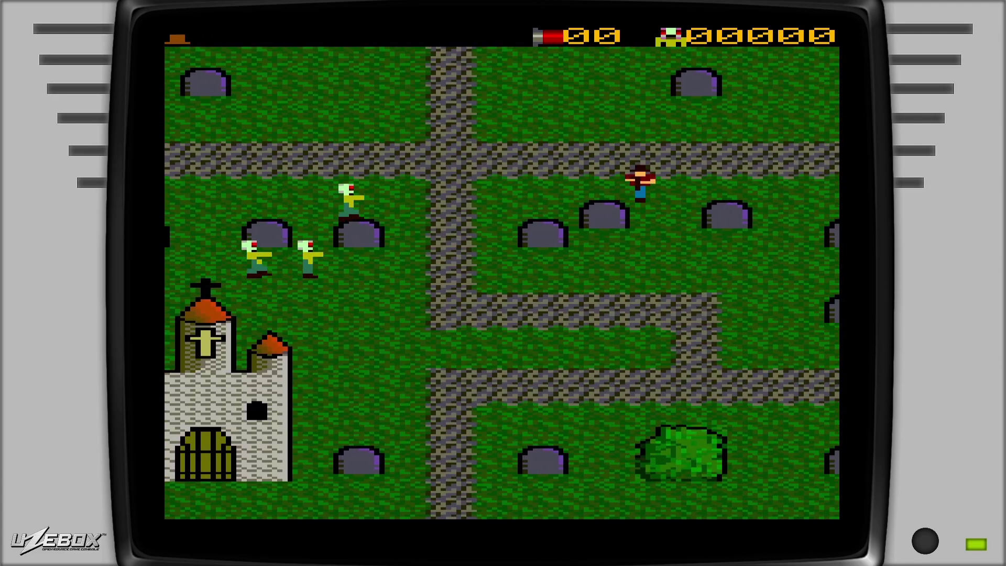
- Keep running right along the upper graveyard path in Zombienator, dodging the zombies, graves and bushes
key("Right")
key("Up")
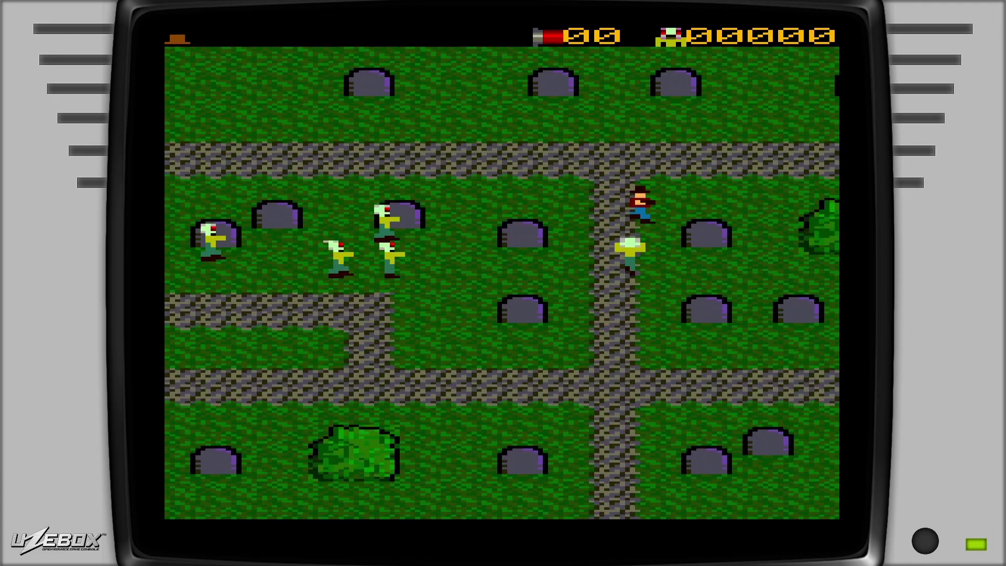
key("Right")
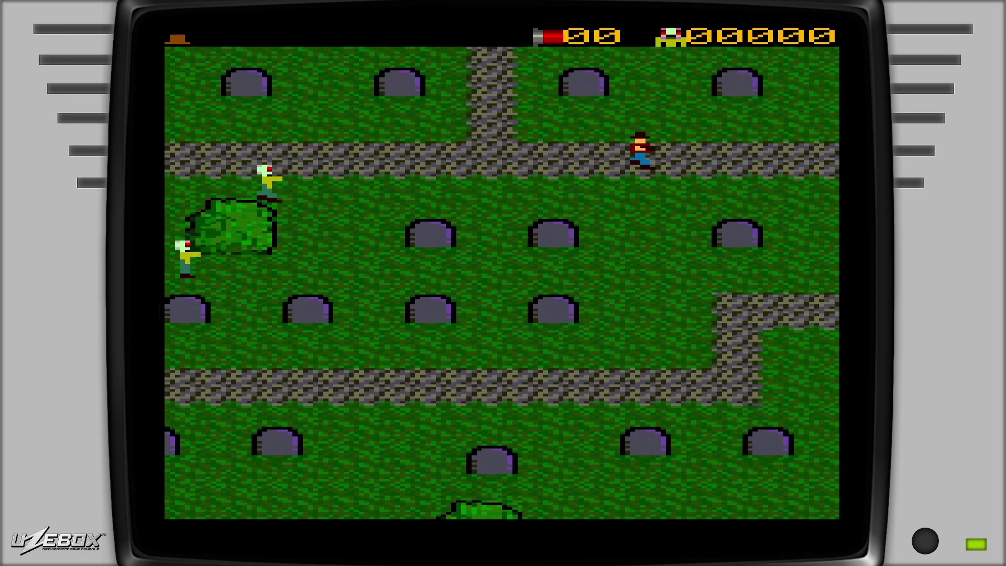
key("Right")
key("Down")
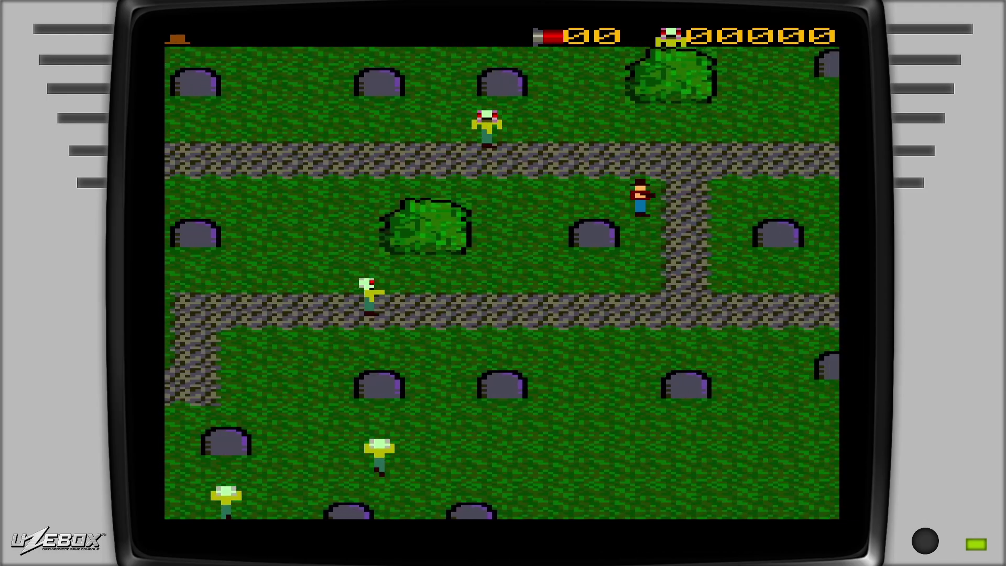
key("Right")
key("Up")
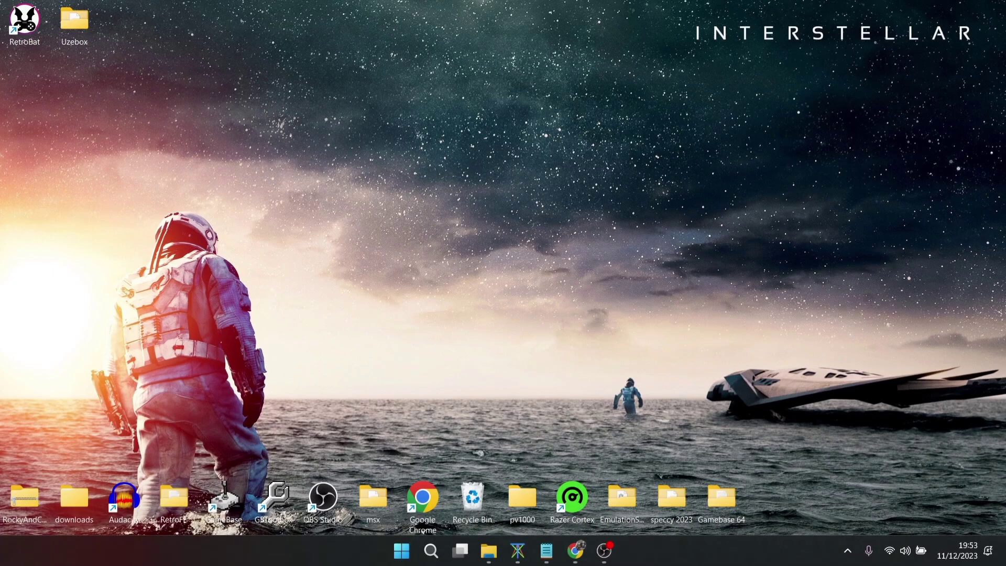